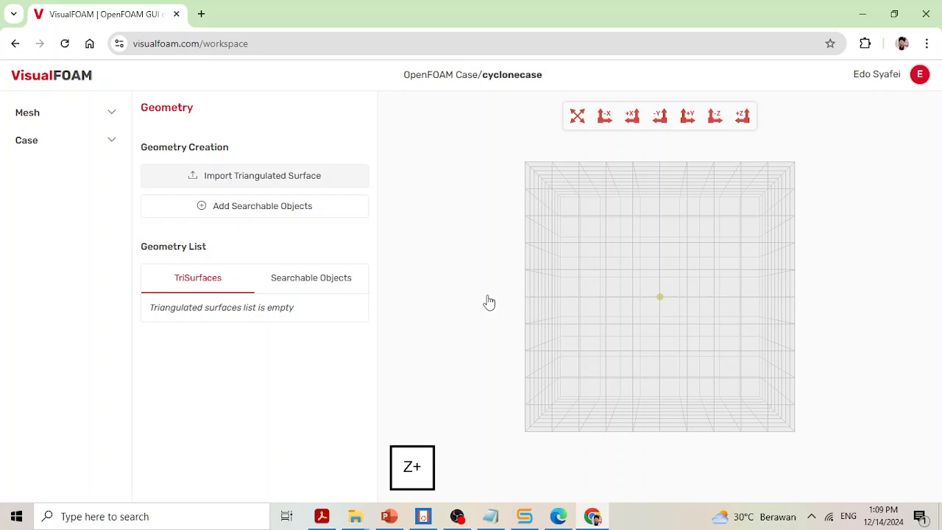
- Import Wall.stl from the cyclone_stl folder on Local Disk (C:) as a triangulated surface
left_click_drag(523, 248, 580, 288)
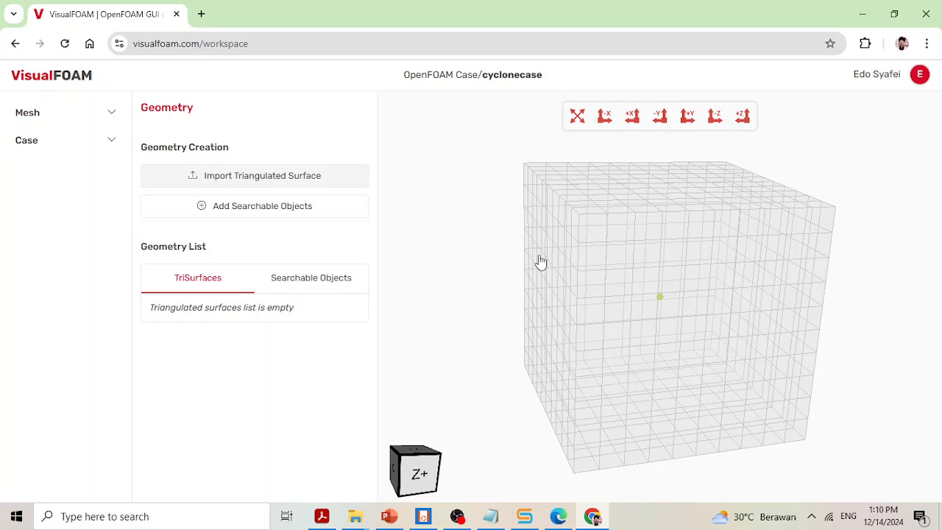
left_click(262, 182)
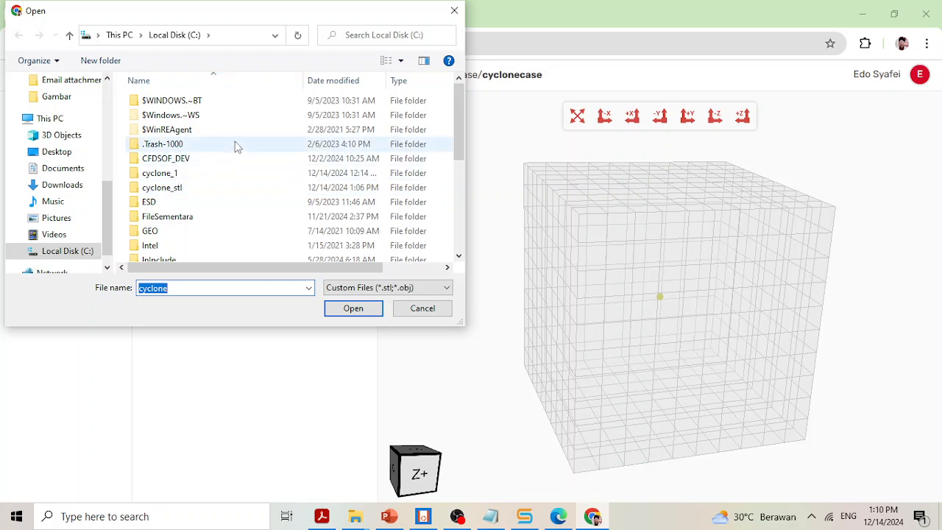
scroll(235, 214, "down", 4)
scroll(250, 251, "up", 4)
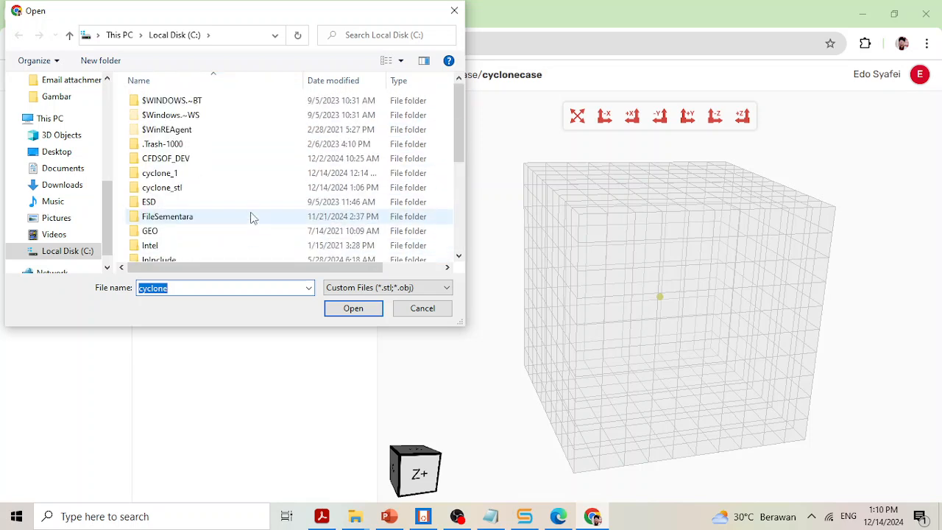
double_click(184, 193)
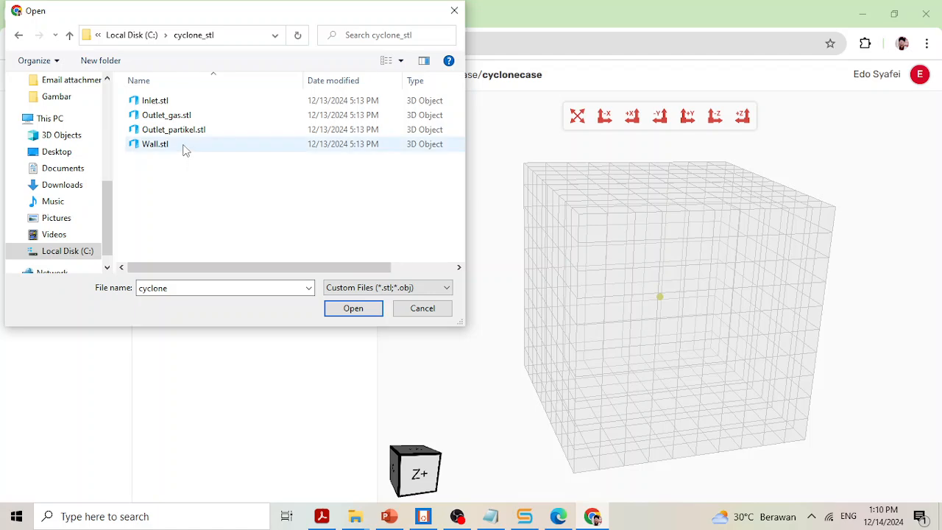
double_click(186, 144)
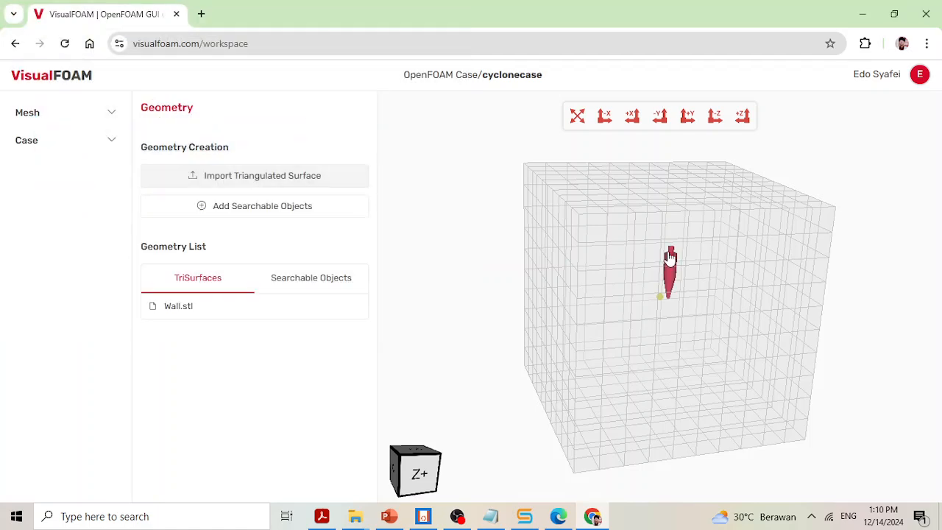
- Examine the imported cyclone wall surface from several angles, including its upper tube and side inlet opening
scroll(767, 265, "up", 8)
left_click_drag(695, 237, 715, 238)
scroll(716, 237, "down", 3)
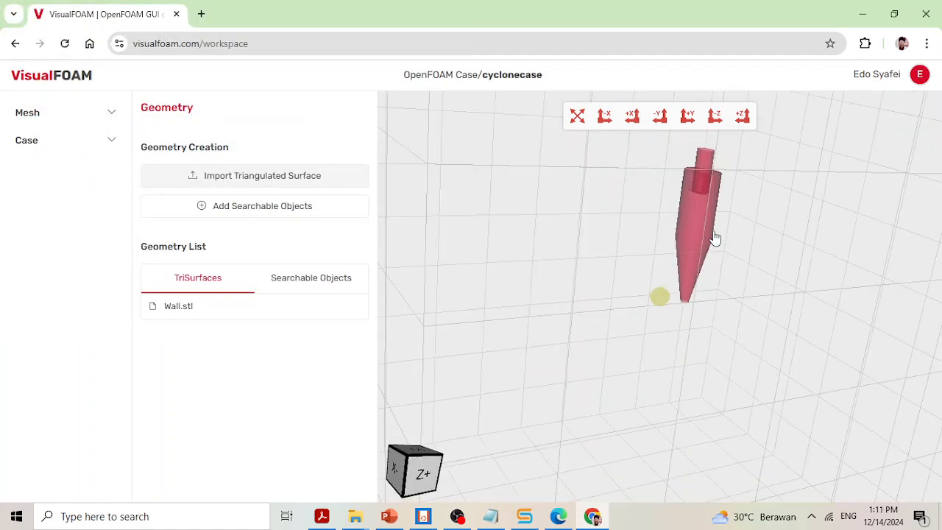
scroll(716, 238, "down", 4)
scroll(699, 229, "up", 5)
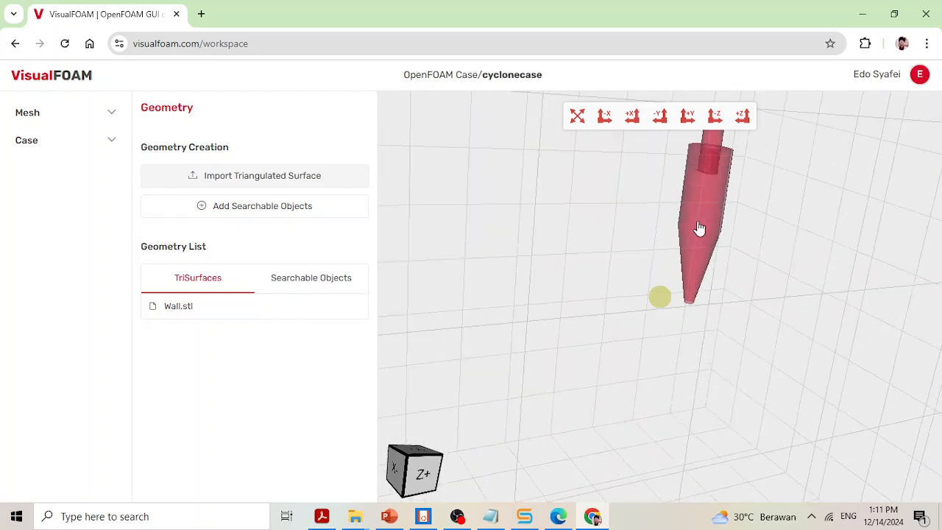
scroll(699, 228, "up", 3)
scroll(721, 253, "down", 3)
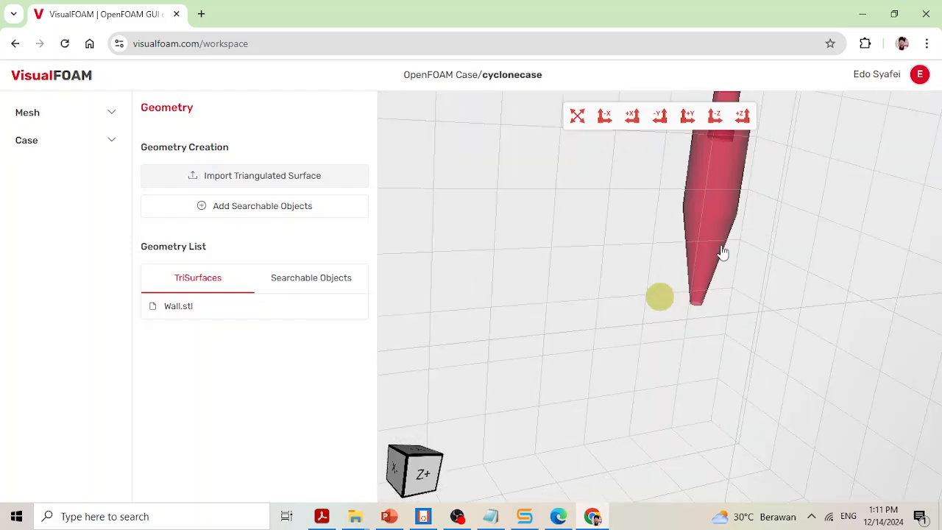
right_click_drag(730, 238, 673, 375)
scroll(679, 353, "up", 5)
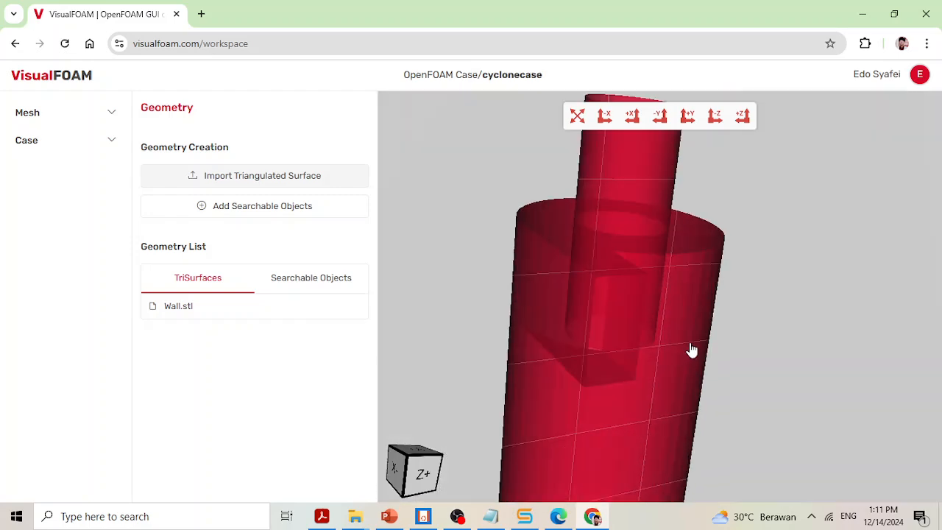
left_click_drag(691, 350, 654, 311)
left_click_drag(616, 269, 671, 301)
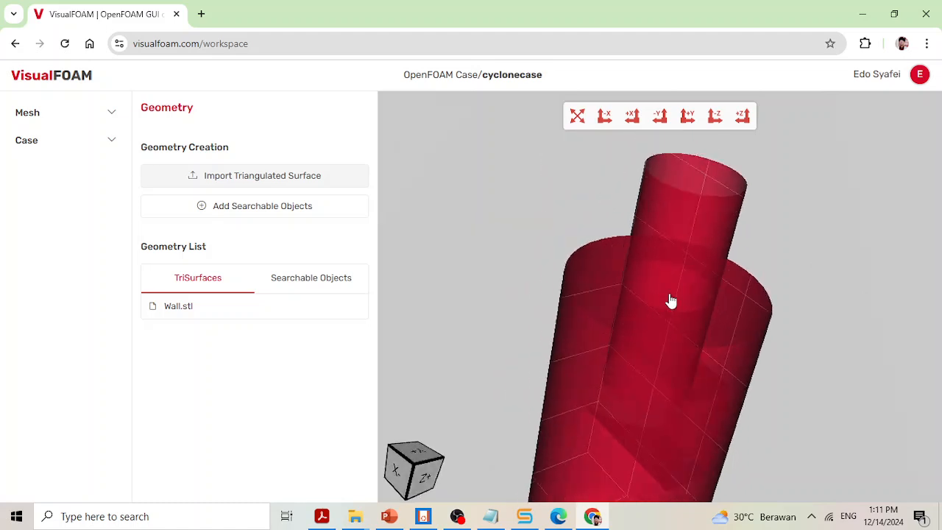
right_click_drag(658, 316, 662, 258)
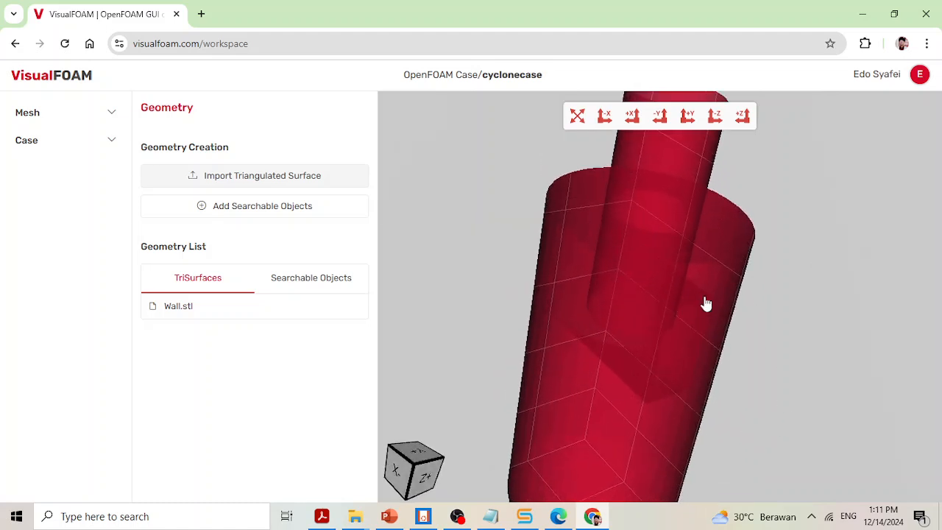
left_click_drag(705, 303, 588, 325)
scroll(576, 311, "up", 1)
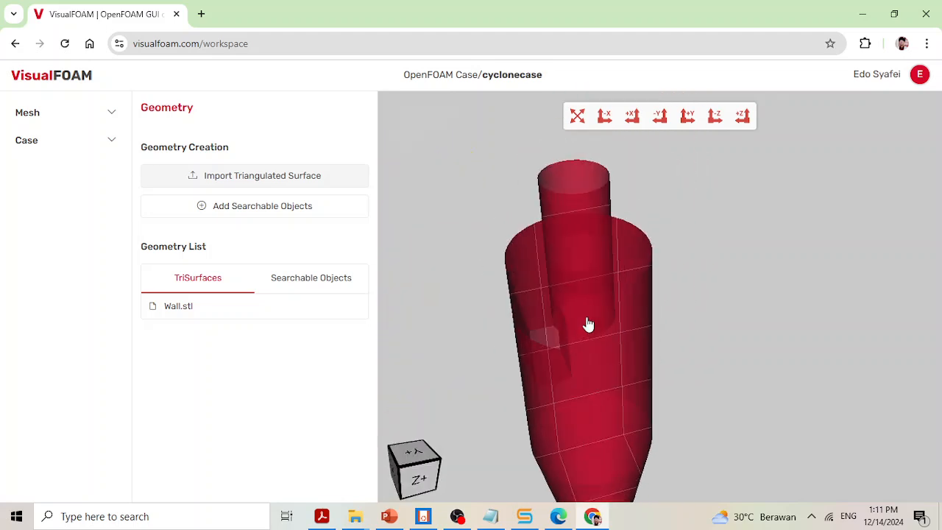
scroll(588, 324, "up", 1)
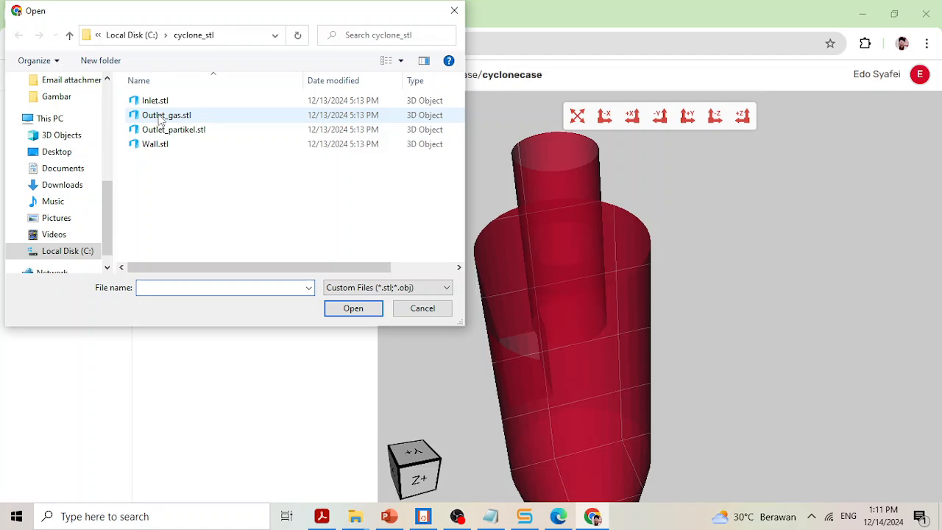
- Import Outlet_gas.stl, Outlet_partikel.stl and Inlet.stl from the cyclone_stl folder as further triangulated surfaces
double_click(162, 115)
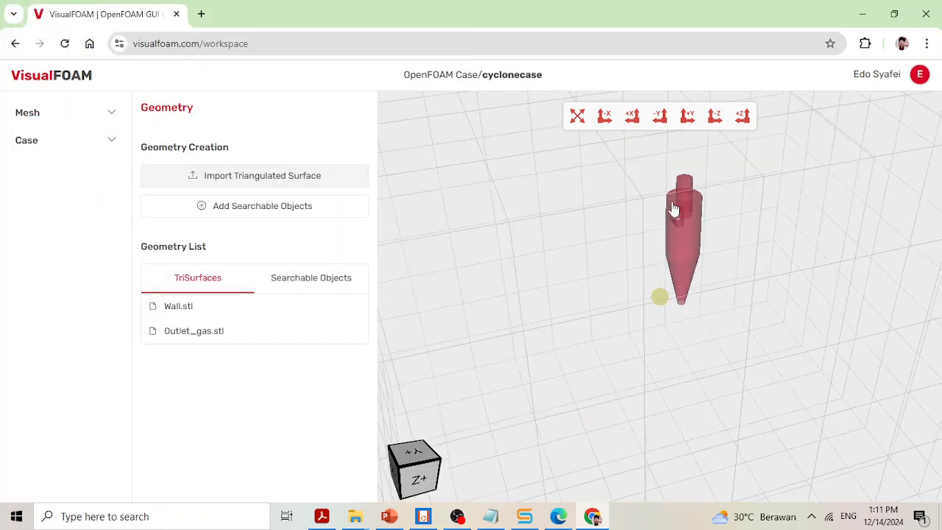
left_click(208, 178)
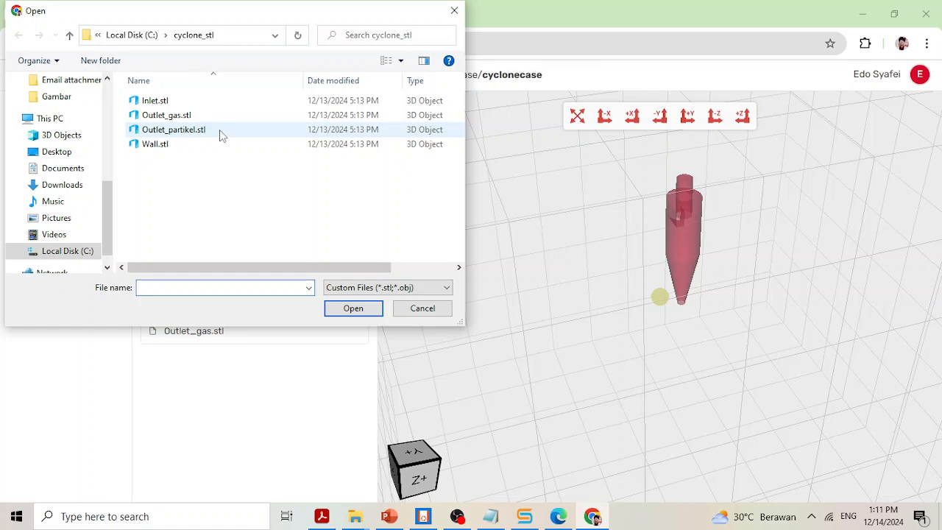
double_click(219, 129)
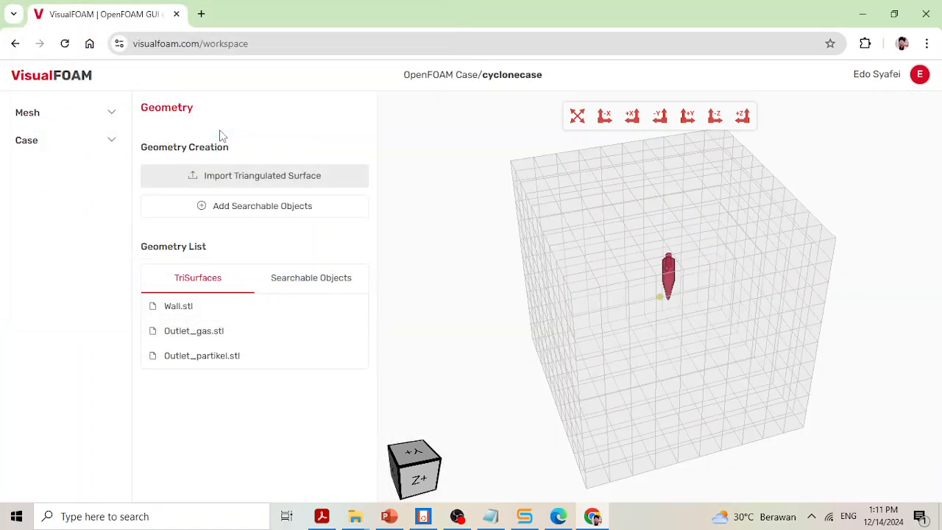
left_click(267, 181)
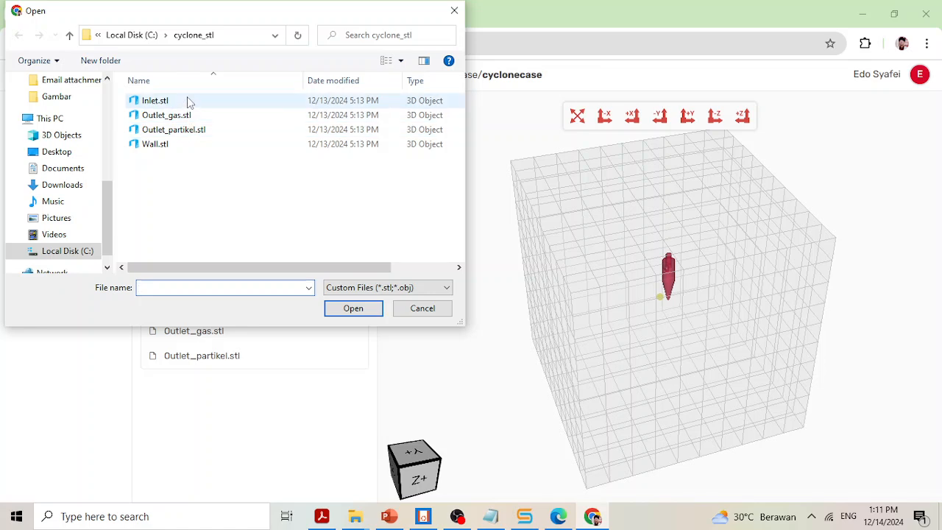
double_click(189, 101)
- Examine the assembled cyclone geometry and its size relative to the surrounding background mesh block
scroll(602, 235, "up", 10)
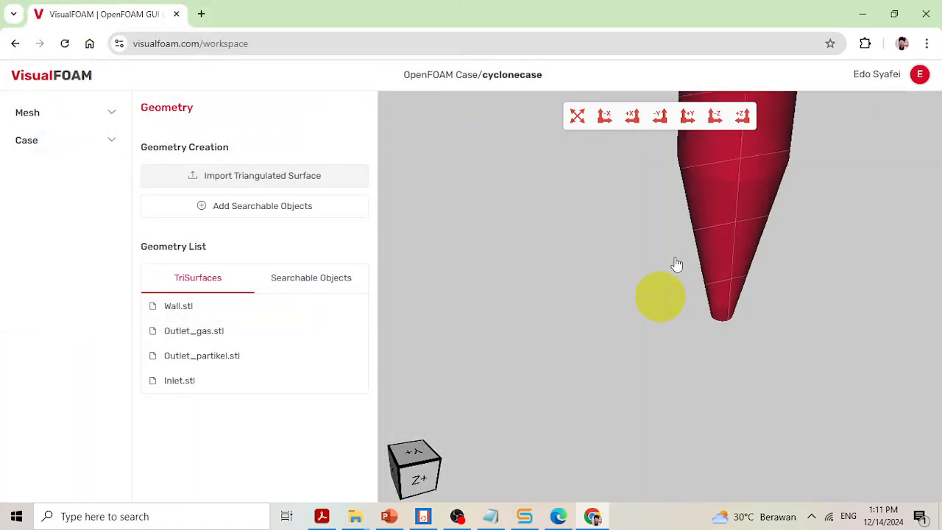
scroll(723, 327, "down", 10)
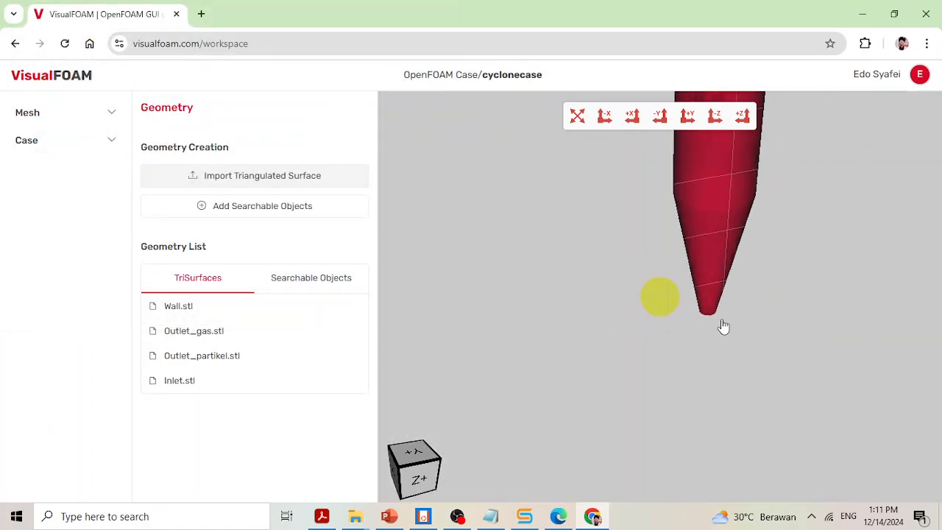
scroll(658, 312, "down", 3)
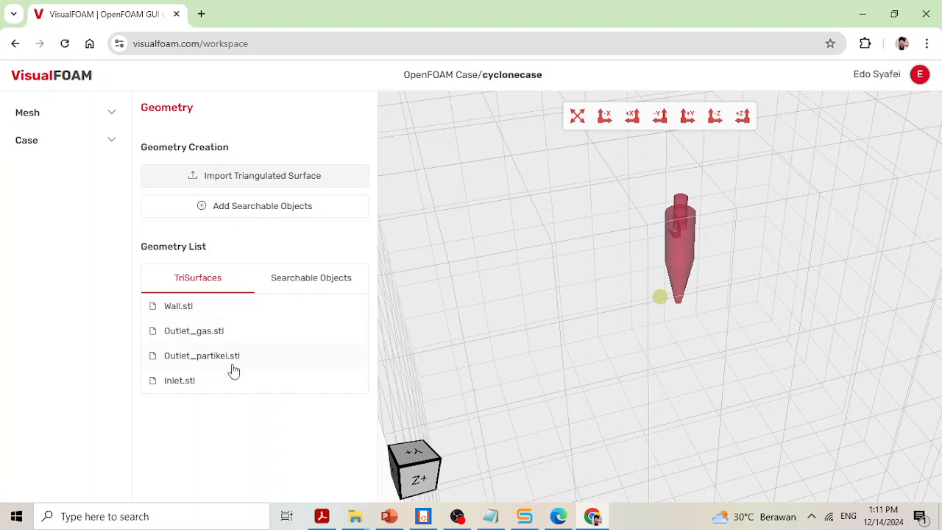
scroll(625, 284, "down", 5)
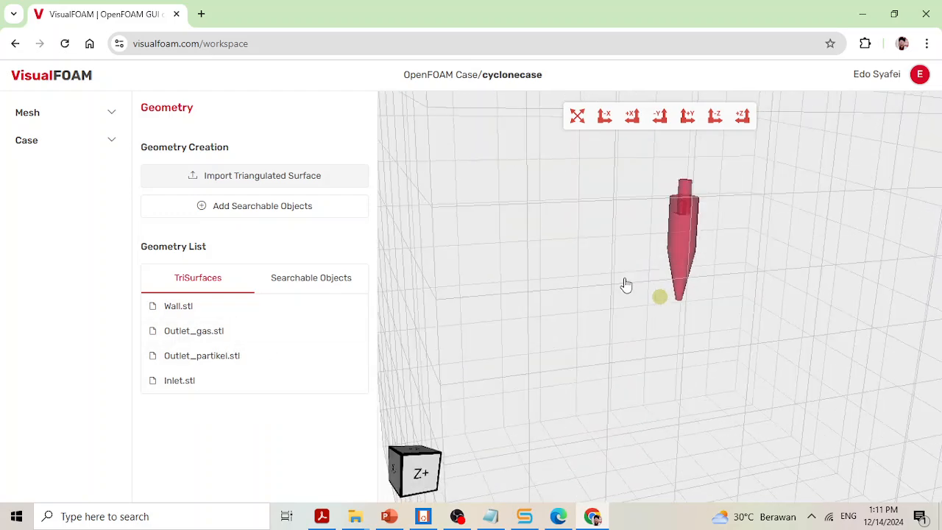
left_click_drag(610, 332, 652, 296)
scroll(654, 294, "up", 3)
left_click_drag(694, 248, 704, 222)
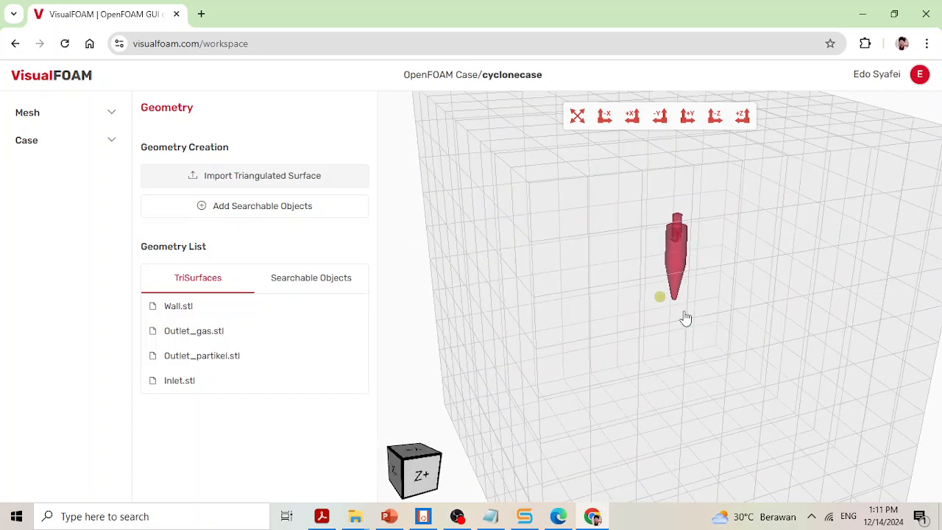
scroll(686, 318, "down", 5)
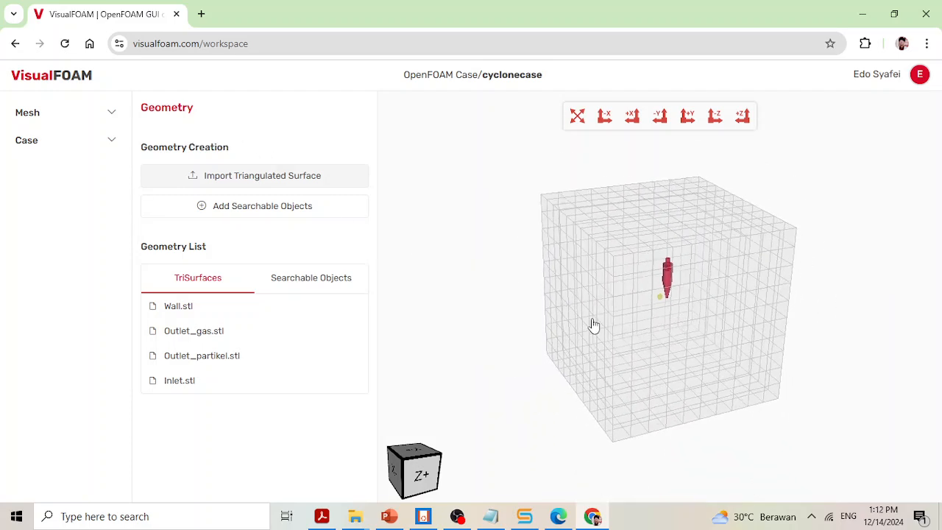
scroll(639, 321, "up", 1)
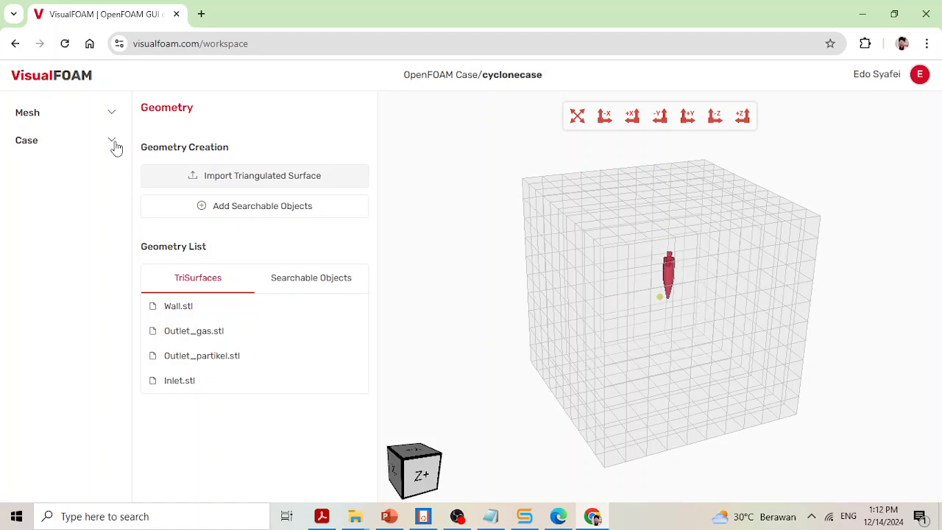
- Fit the BlockMesh dimensions to the size of the imported cyclone geometry
left_click(105, 116)
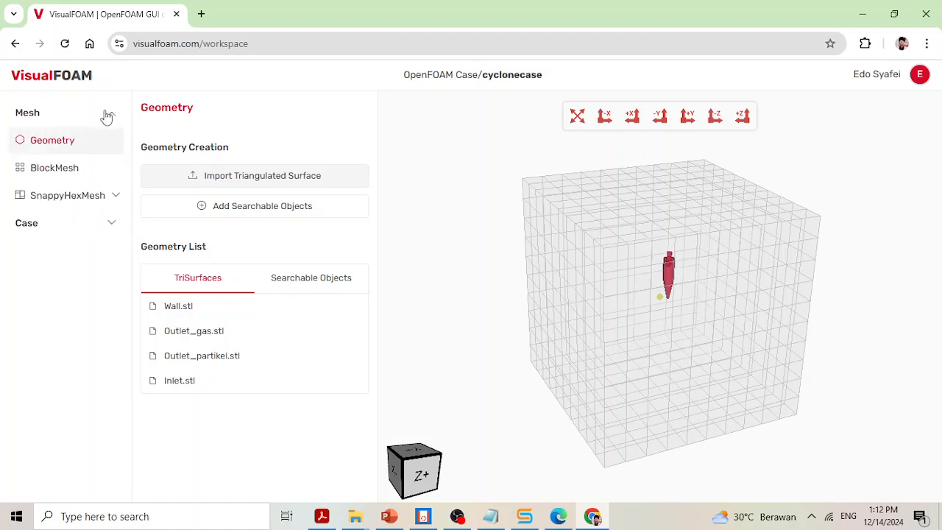
left_click(77, 175)
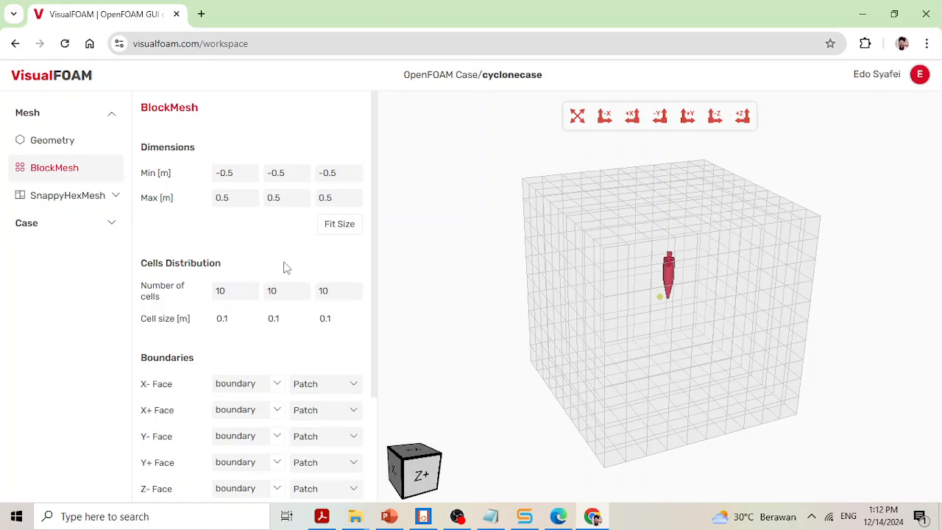
left_click(351, 230)
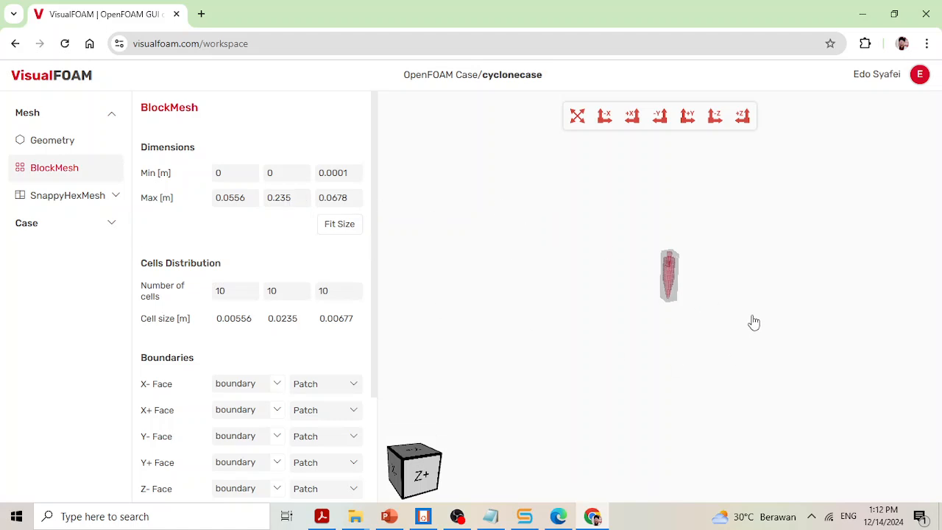
scroll(705, 263, "up", 4)
middle_click_drag(698, 221, 694, 294)
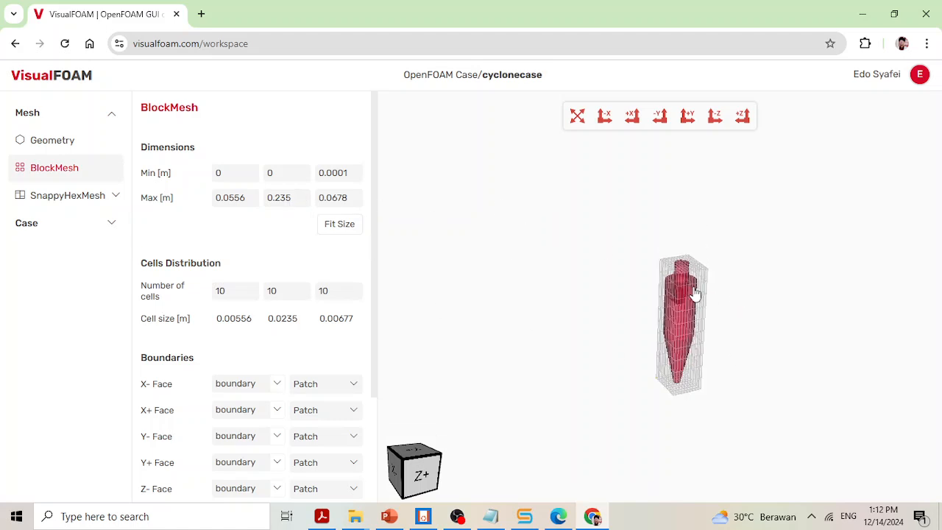
scroll(715, 275, "up", 3)
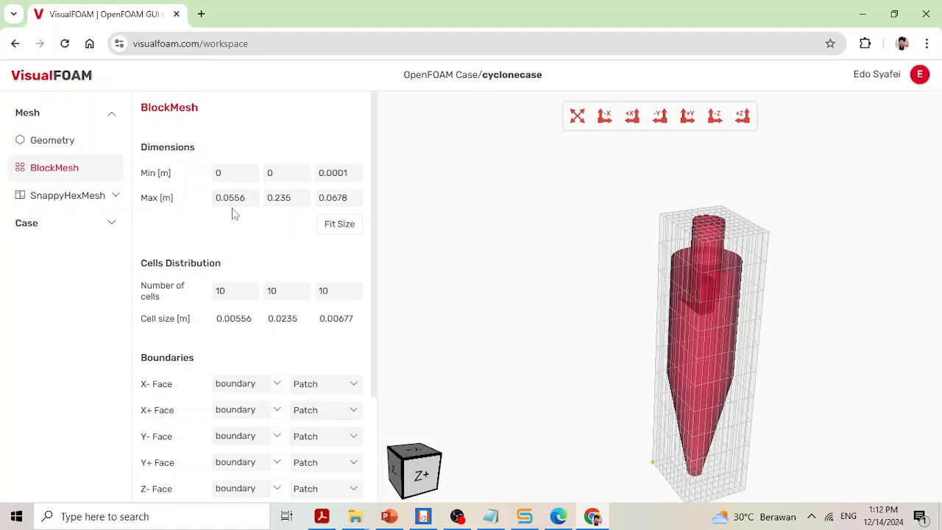
- Set the BlockMesh maximum X dimension to 0.056 m
left_click(246, 199)
key("BackSpace")
key("BackSpace")
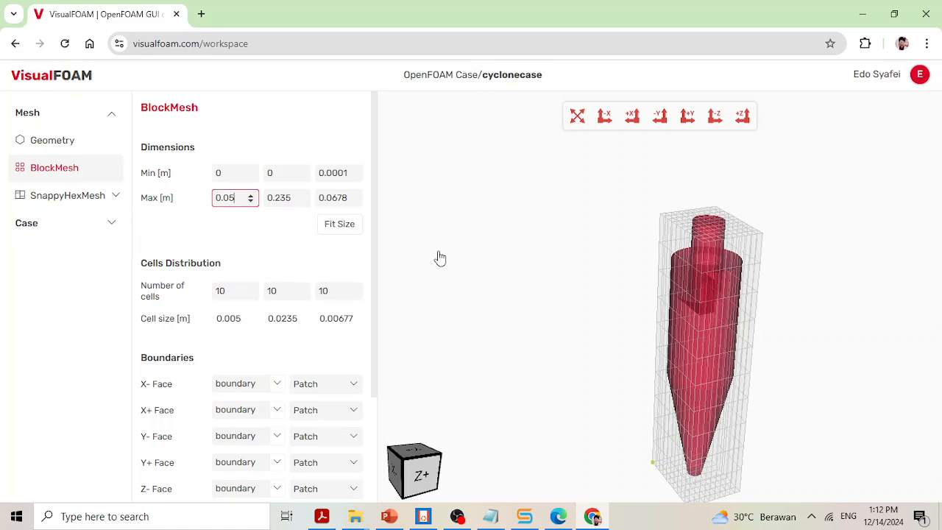
type("6")
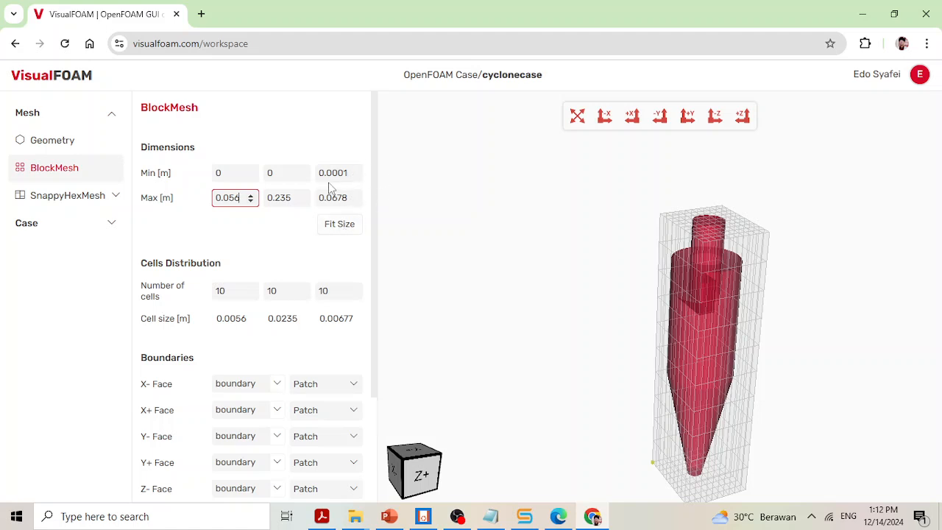
- Set the BlockMesh Z dimensions to a minimum of 0.0 m and a maximum of 0.068 m
left_click(350, 174)
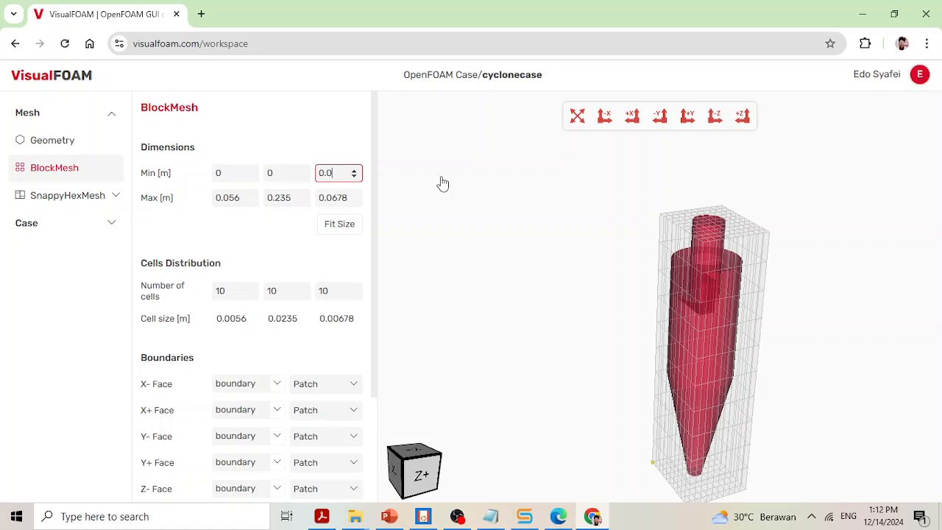
left_click(350, 198)
key("BackSpace")
key("BackSpace")
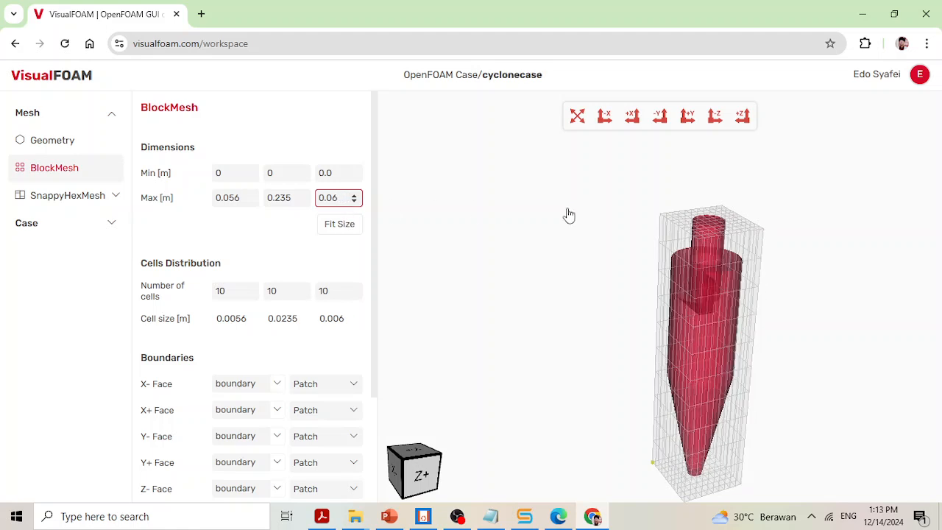
type("8")
left_click(535, 213)
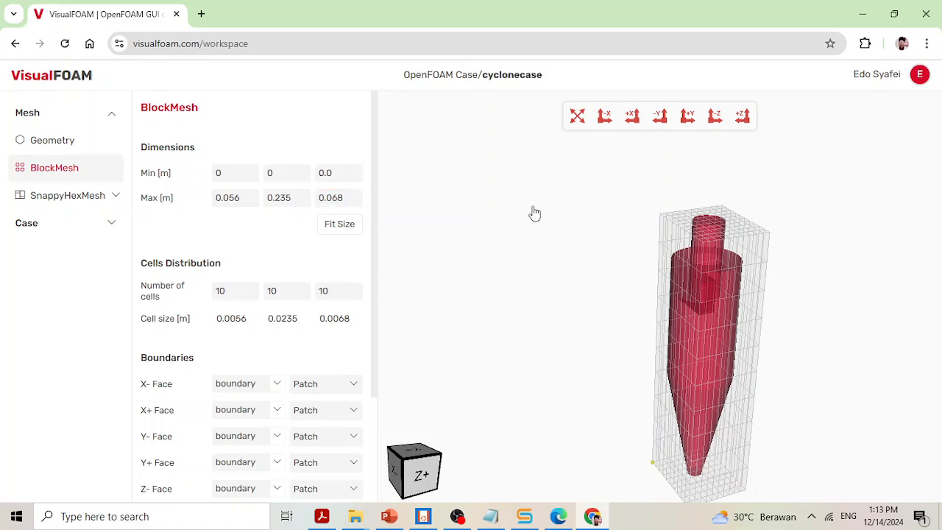
left_click_drag(563, 212, 651, 315)
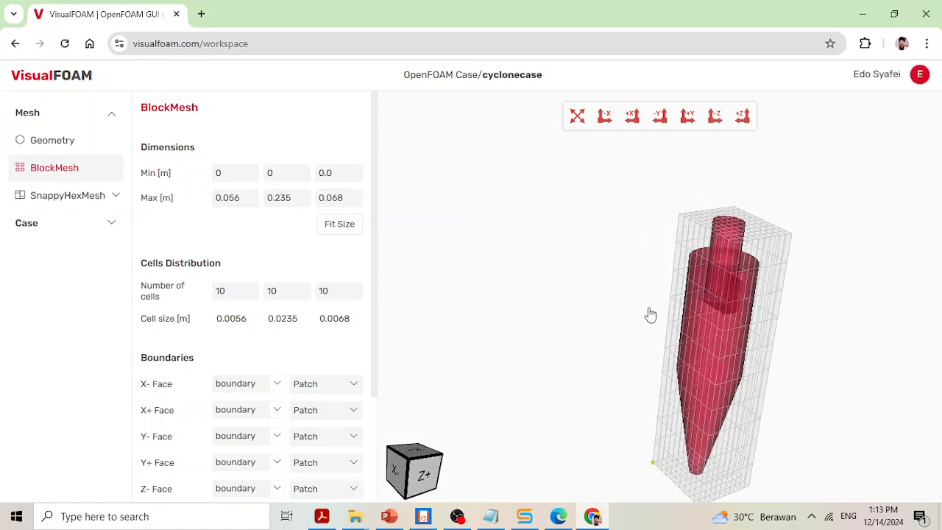
- Set the BlockMesh number of cells in the X direction to 20
scroll(790, 295, "up", 3)
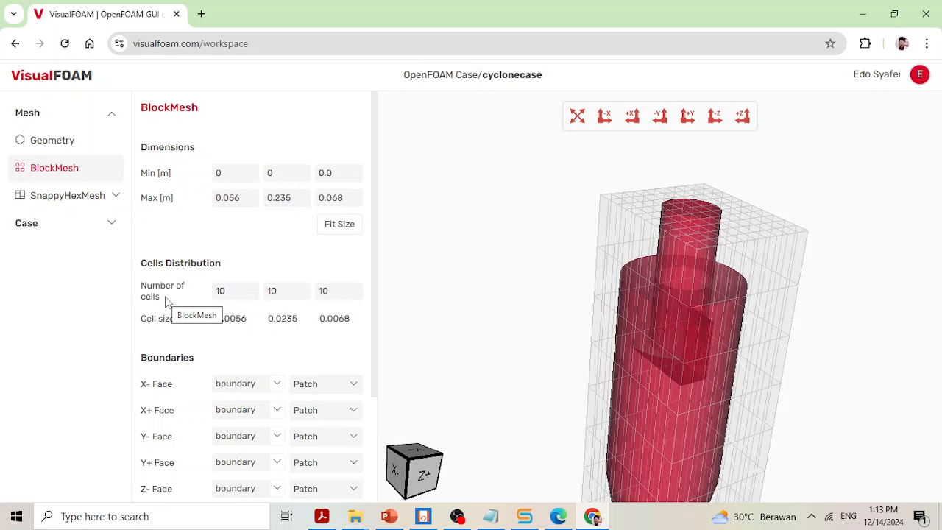
left_click_drag(595, 294, 618, 365)
left_click_drag(600, 352, 610, 309)
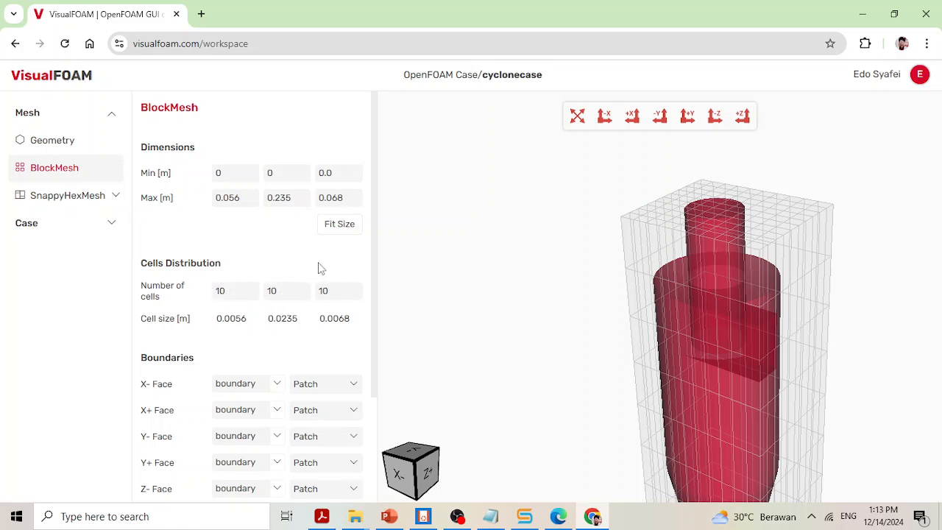
left_click_drag(426, 324, 488, 488)
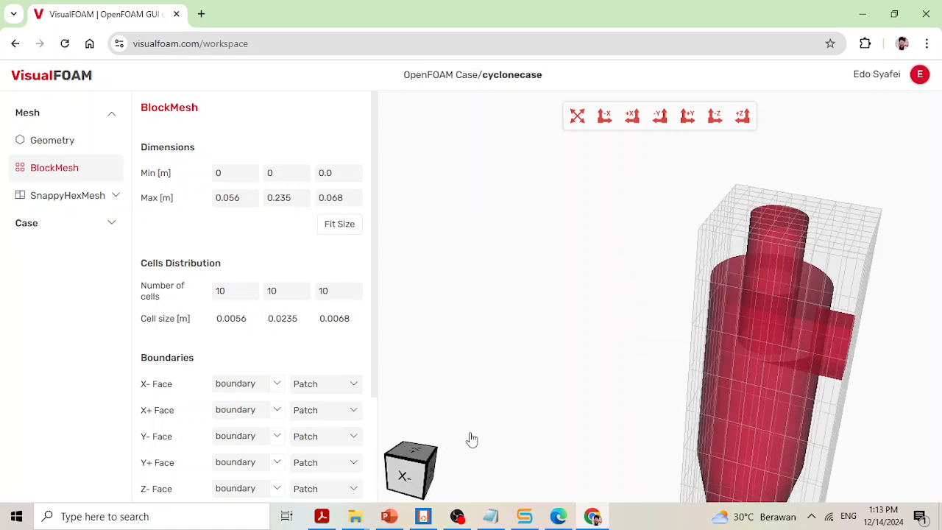
left_click(401, 475)
left_click_drag(501, 403, 679, 410)
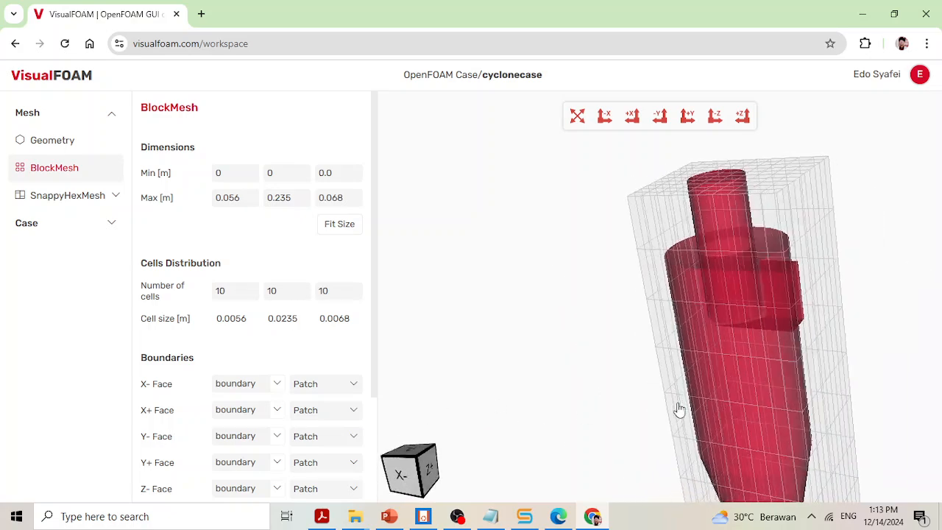
double_click(231, 291)
key("BackSpace")
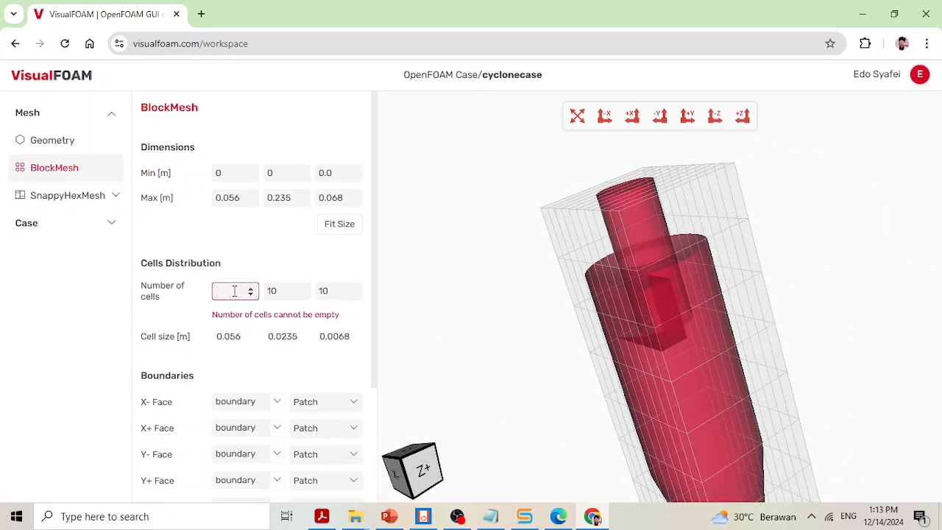
type("20")
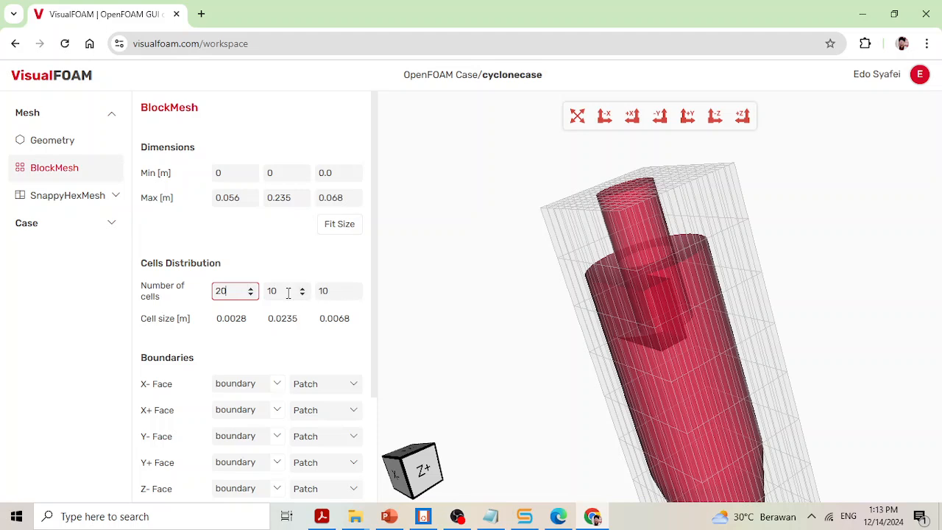
- Set the BlockMesh number of cells to 50 in Y and 20 in Z
left_click(288, 291)
key("BackSpace")
key("BackSpace")
type("5")
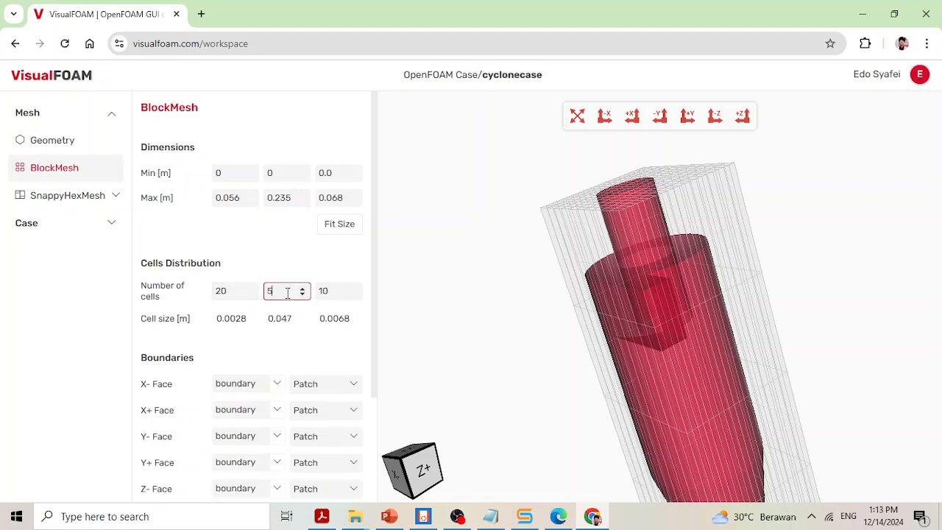
type("0")
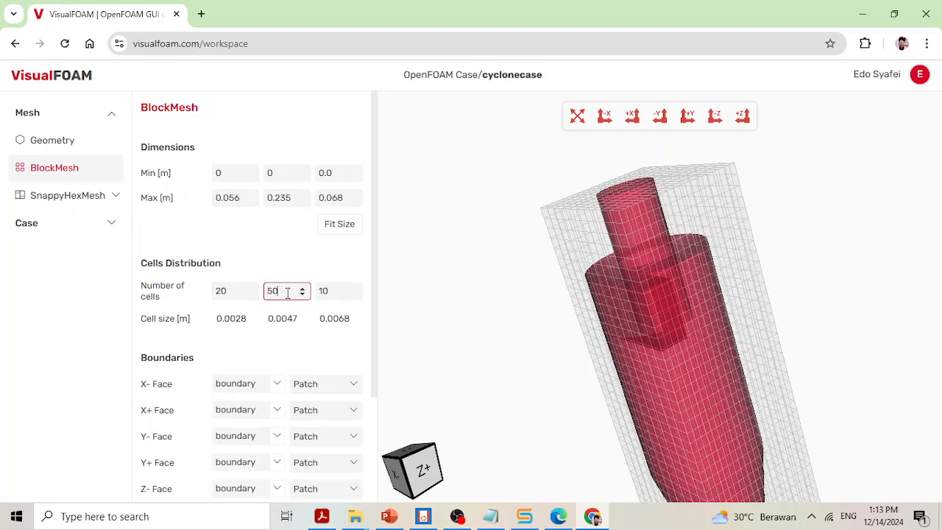
left_click(339, 291)
key("BackSpace")
key("BackSpace")
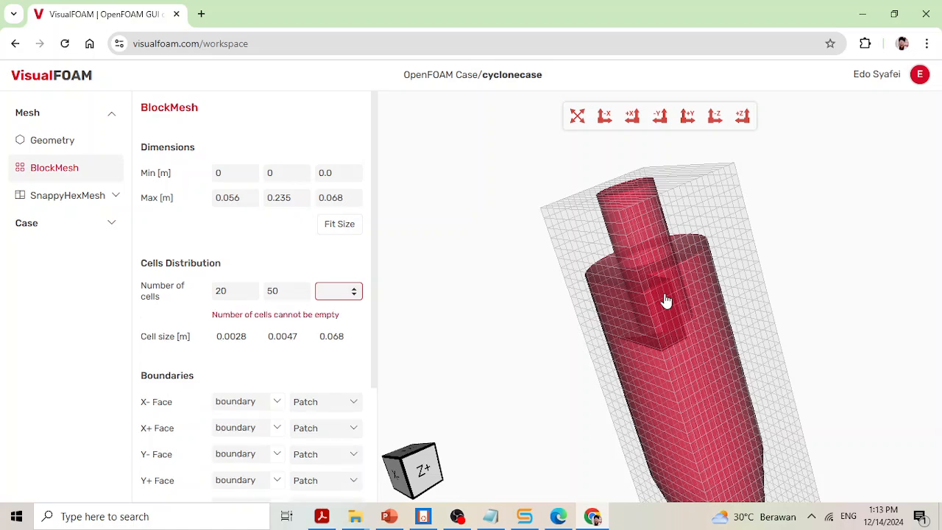
type("20")
- Examine the background mesh cells around the cyclone body and inlet from above and from the sides
left_click_drag(673, 281, 582, 314)
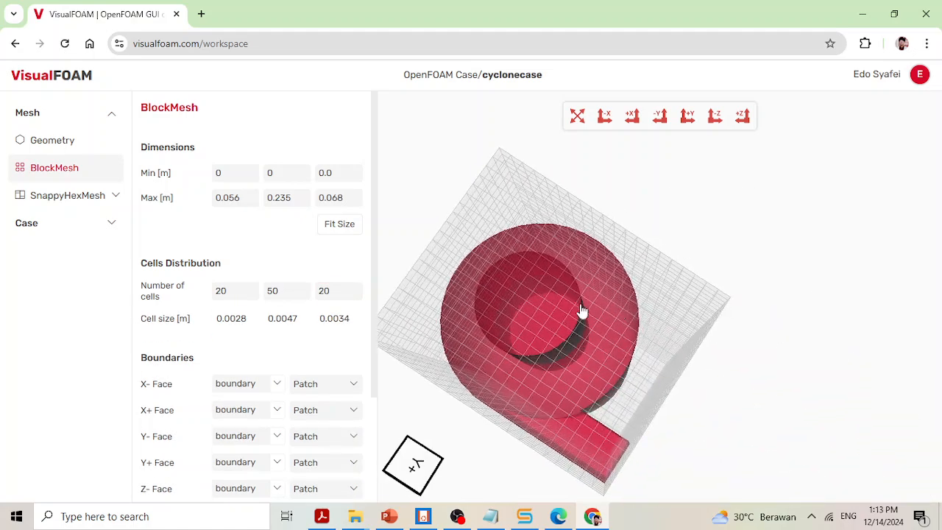
scroll(536, 305, "up", 5)
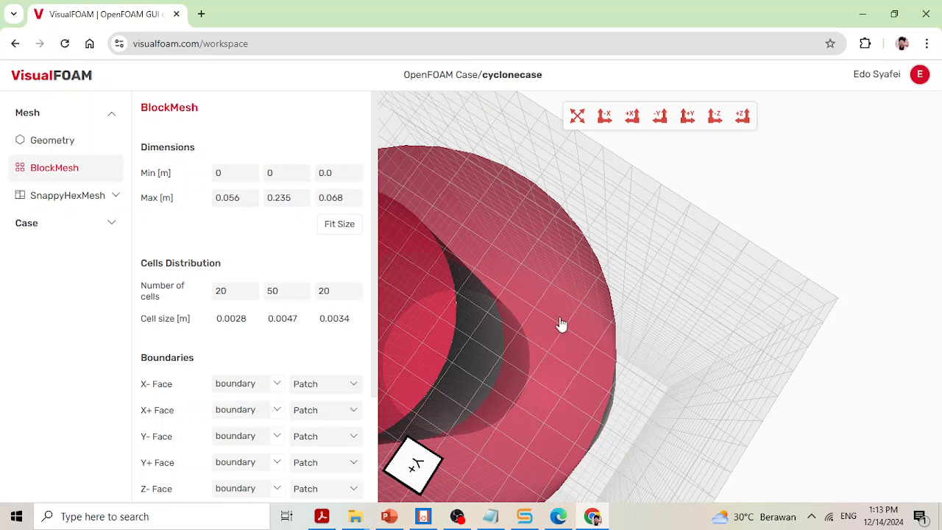
left_click_drag(595, 349, 655, 228)
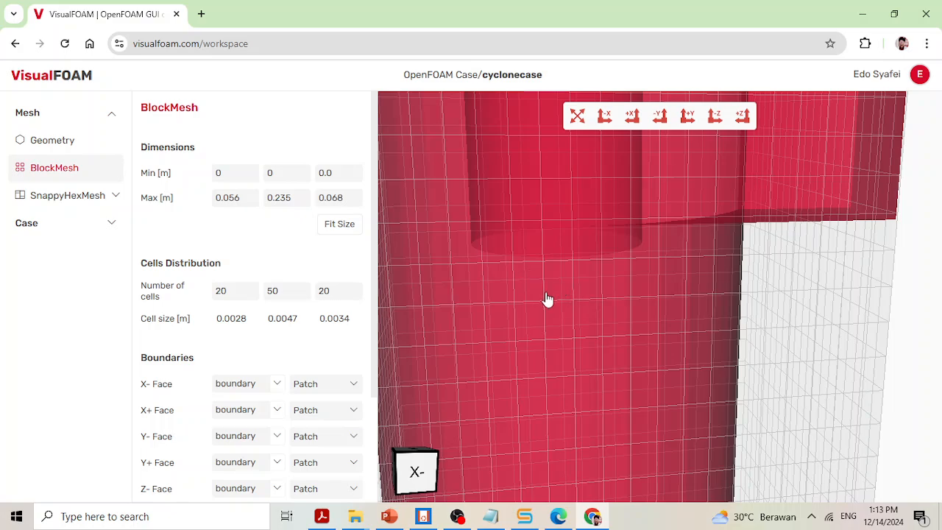
left_click_drag(547, 301, 454, 321)
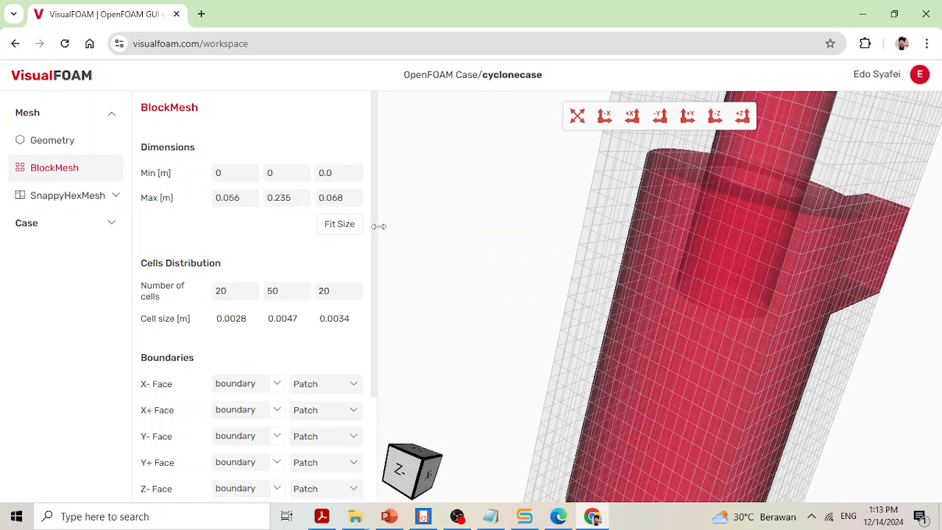
scroll(761, 286, "down", 5)
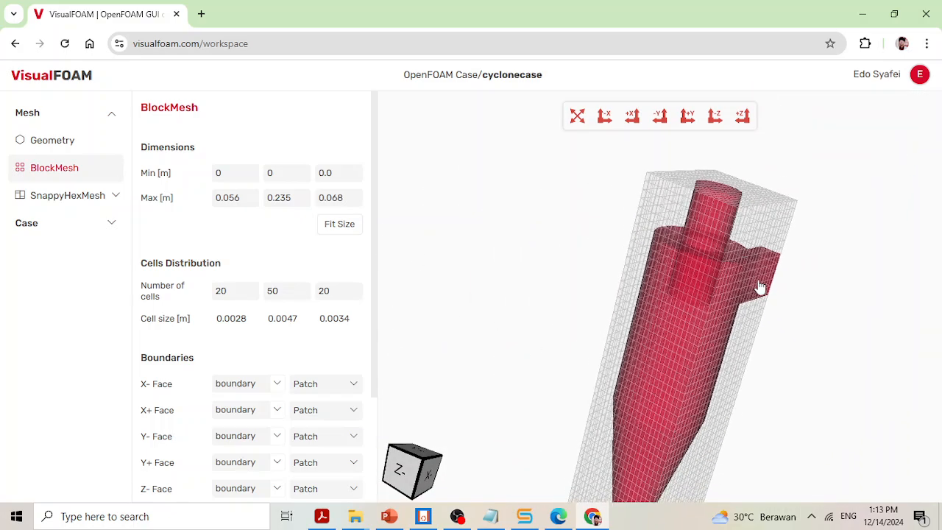
left_click_drag(760, 287, 399, 389)
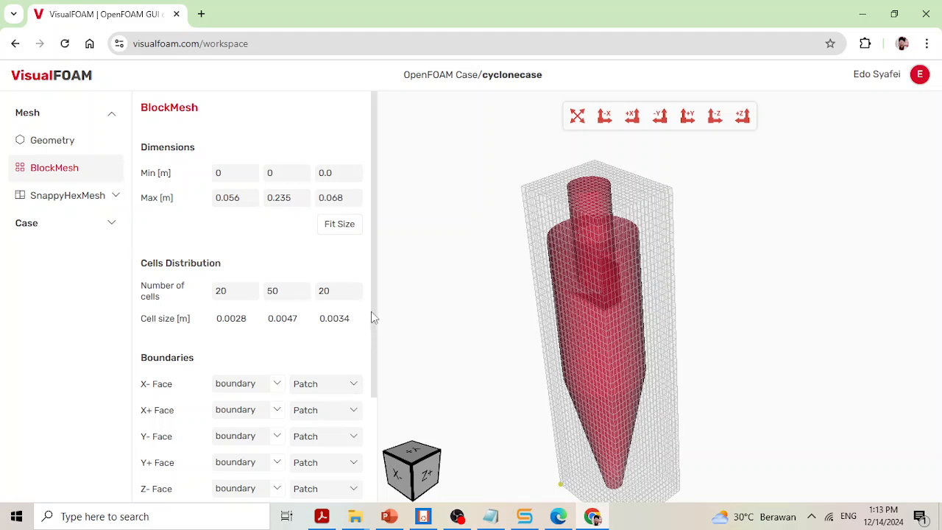
left_click_drag(372, 311, 378, 362)
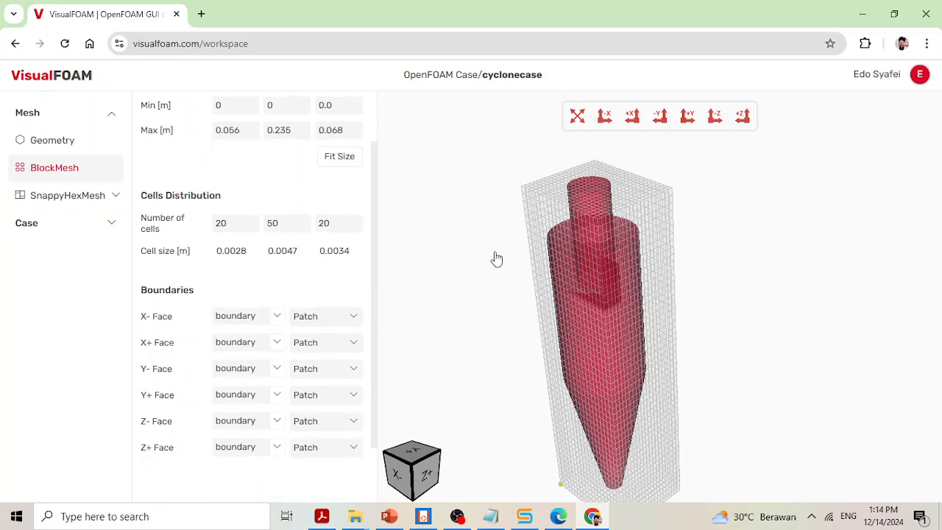
left_click_drag(466, 431, 579, 346)
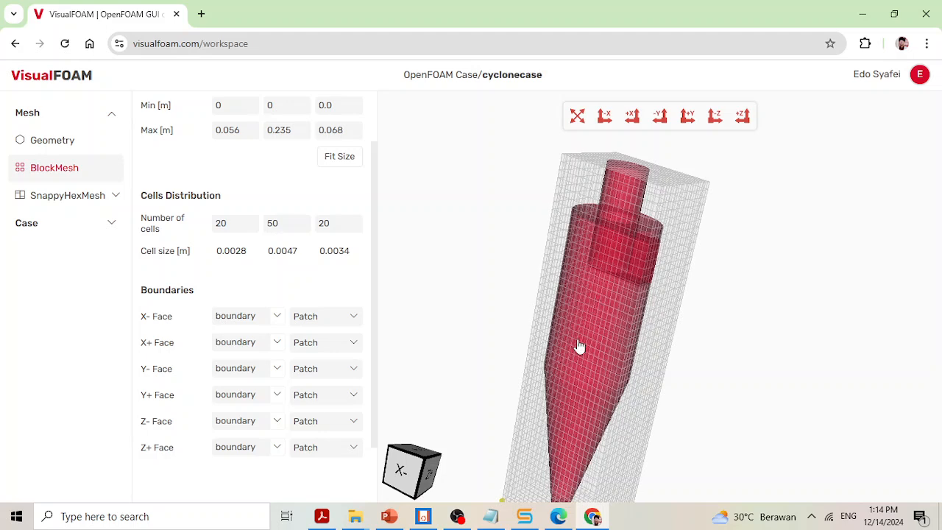
- Name the X- Face boundary of the BlockMesh cyclone_wall
double_click(259, 317)
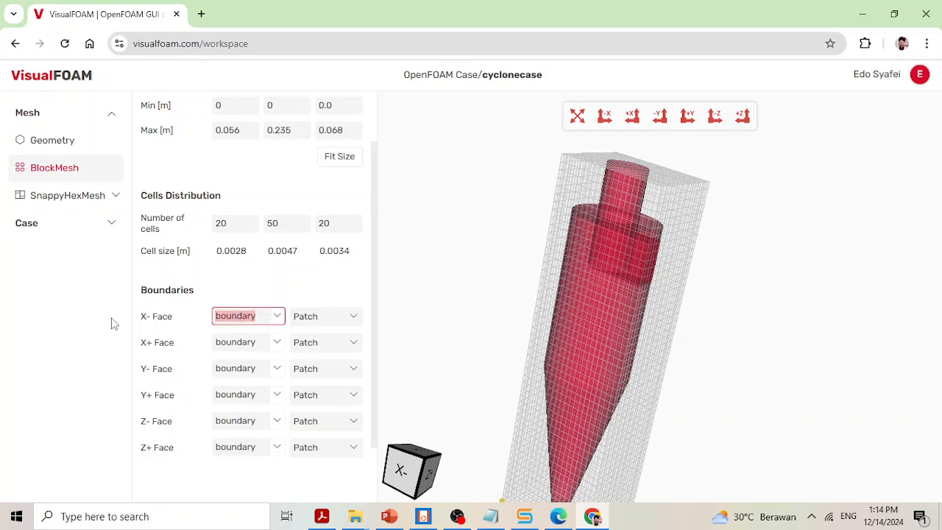
type("w")
key("BackSpace")
key("BackSpace")
key("BackSpace")
key("BackSpace")
key("BackSpace")
type("cyclone_wall")
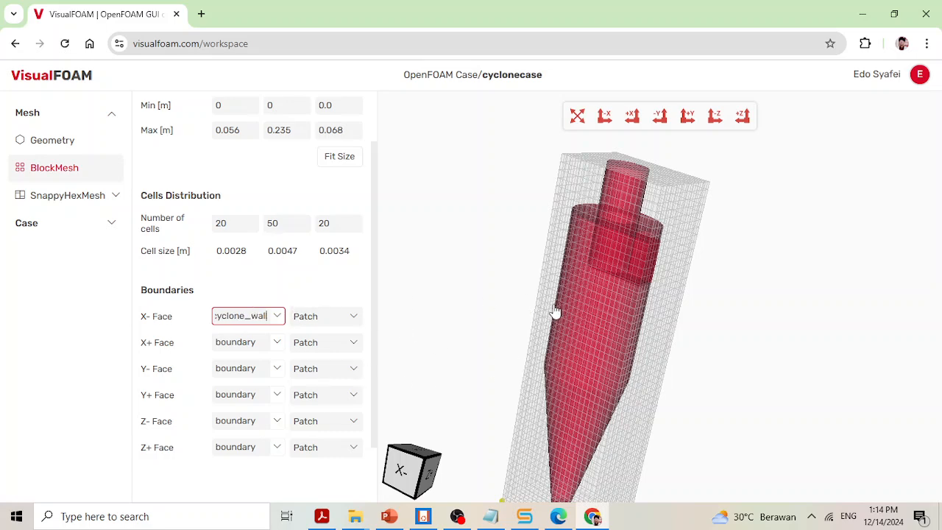
- Copy the X- Face boundary name cyclone_wall to the X+ Face
left_click_drag(555, 315, 513, 320)
left_click_drag(664, 301, 715, 332)
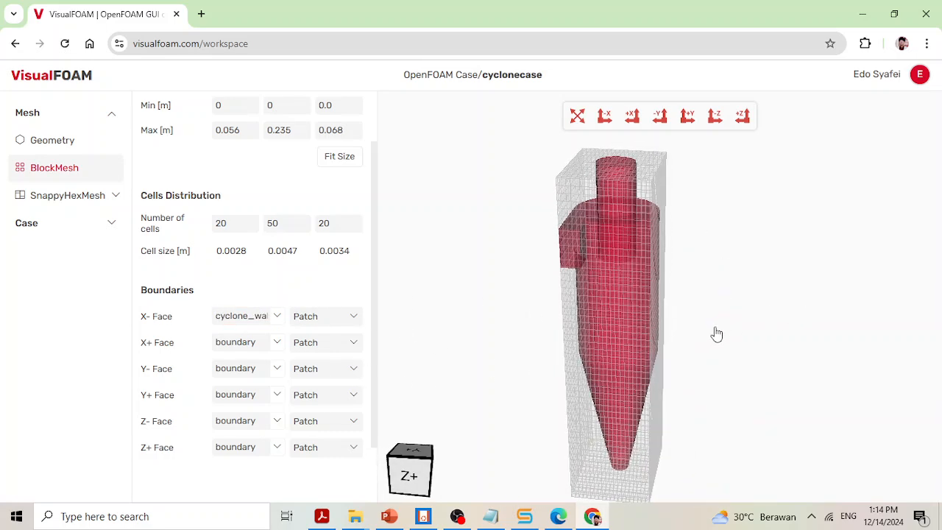
left_click(237, 315)
double_click(238, 315)
key("ctrl+c")
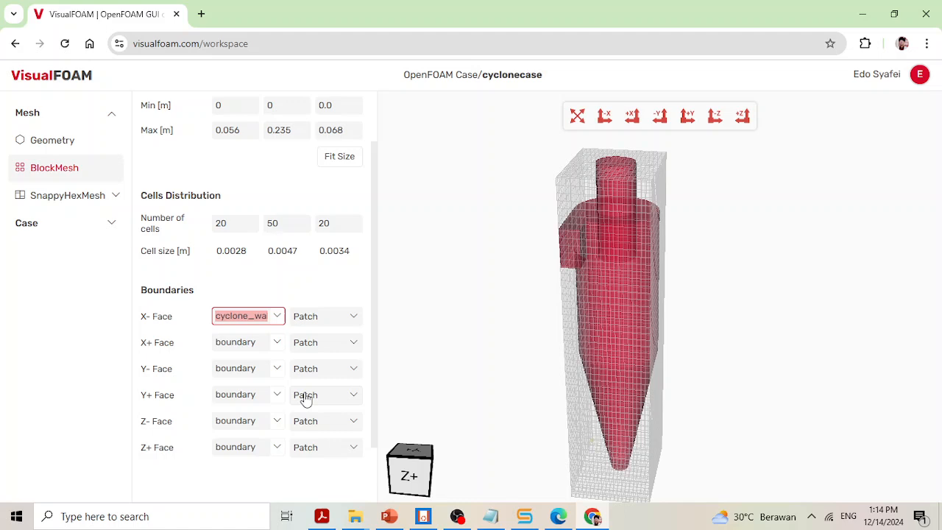
double_click(237, 343)
key("ctrl+v")
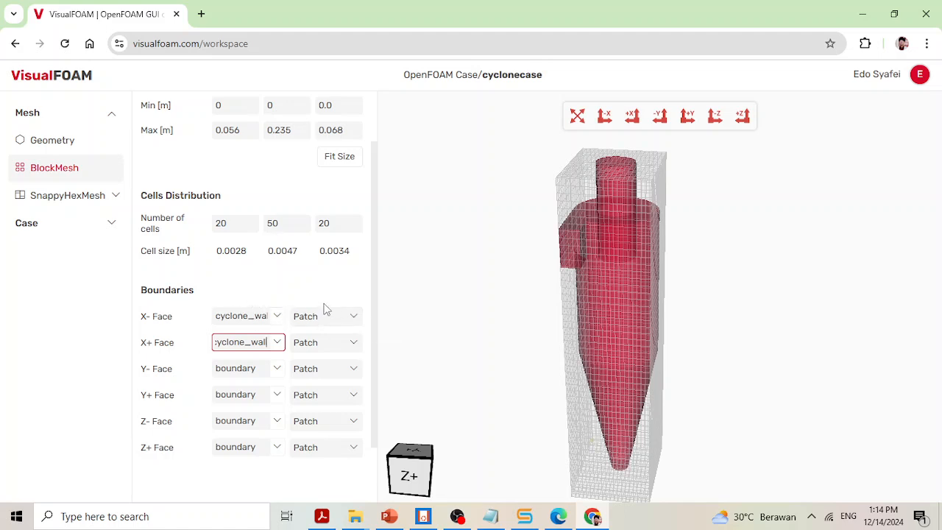
- Set the boundary type of the X- and X+ Faces to Wall
left_click(354, 316)
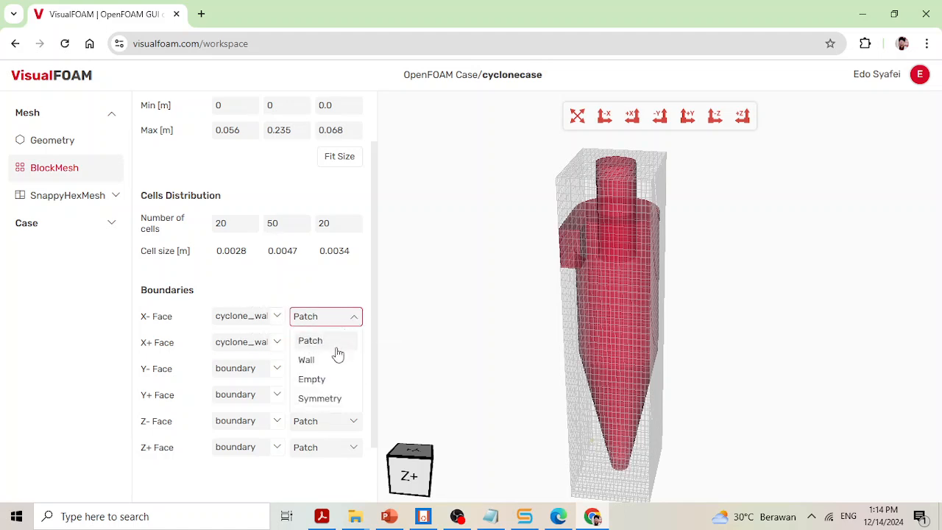
left_click(332, 361)
left_click(350, 346)
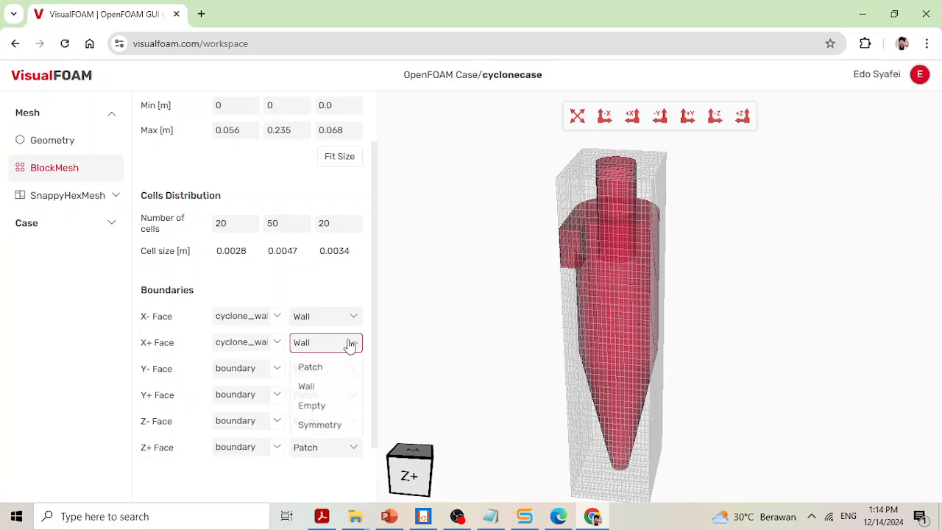
left_click(339, 383)
- Set the Y- Face boundary type to Wall and name it particle_collector
left_click_drag(513, 345, 469, 375)
left_click_drag(569, 396, 587, 438)
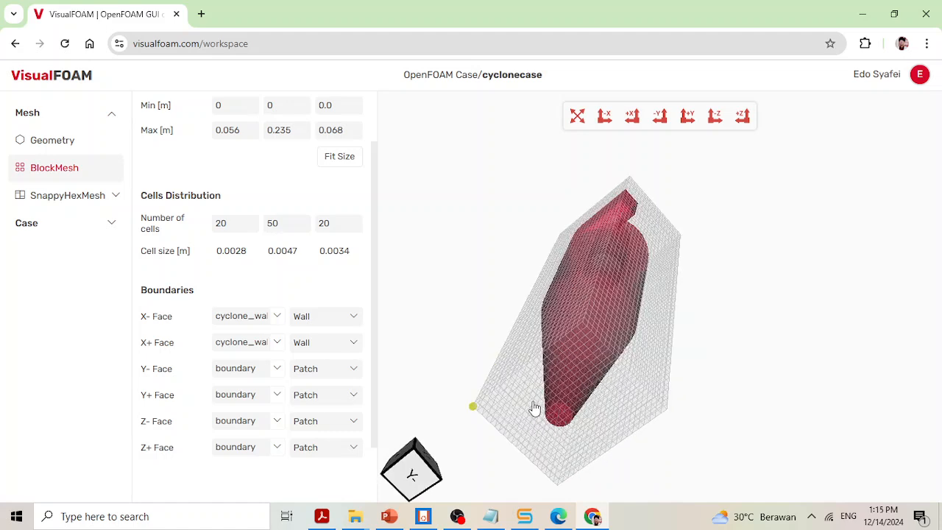
left_click(331, 374)
left_click(326, 413)
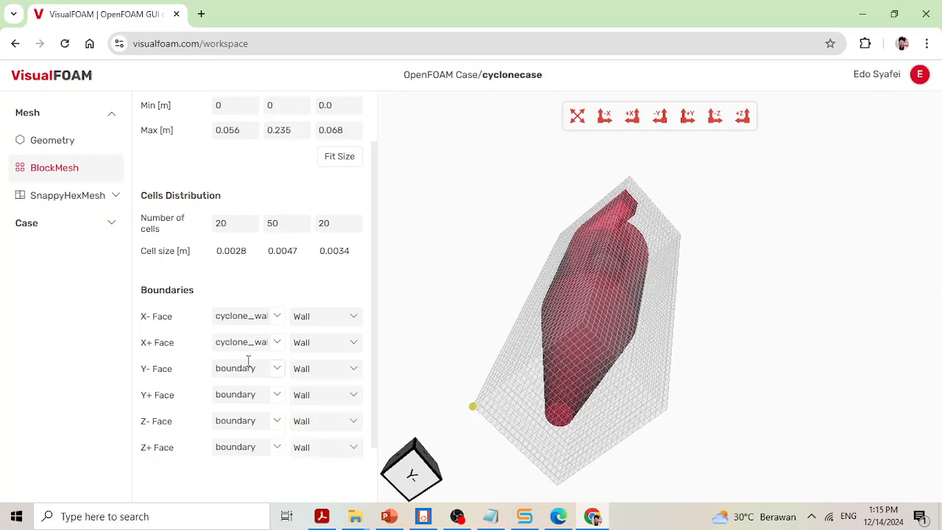
double_click(243, 362)
type("parti")
type("cle_collector")
- Name the Y+ Face boundary outlet_gas and set its type to Patch
left_click_drag(490, 353, 604, 357)
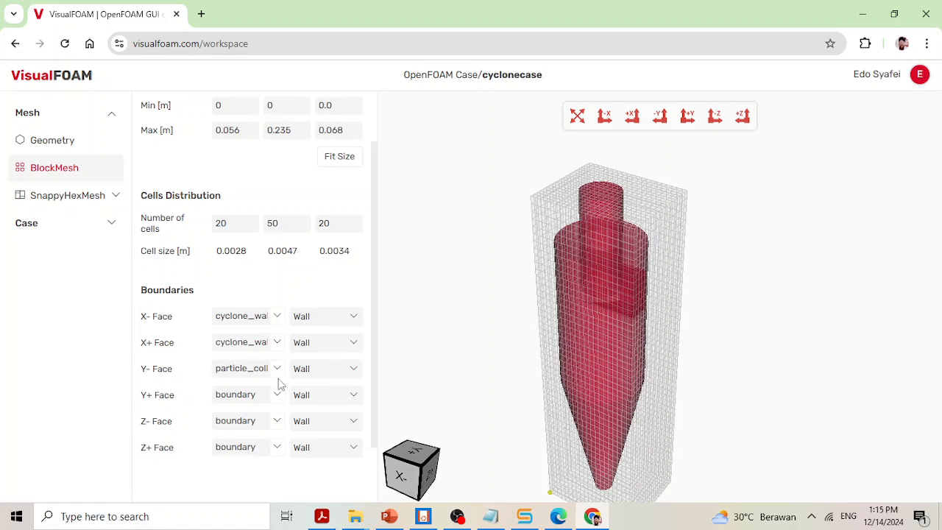
left_click_drag(667, 289, 652, 404)
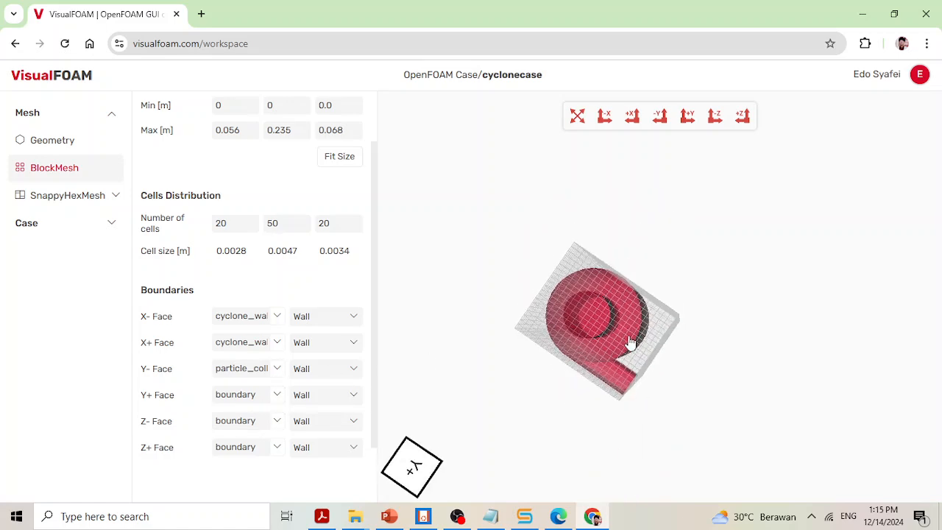
left_click_drag(630, 343, 641, 328)
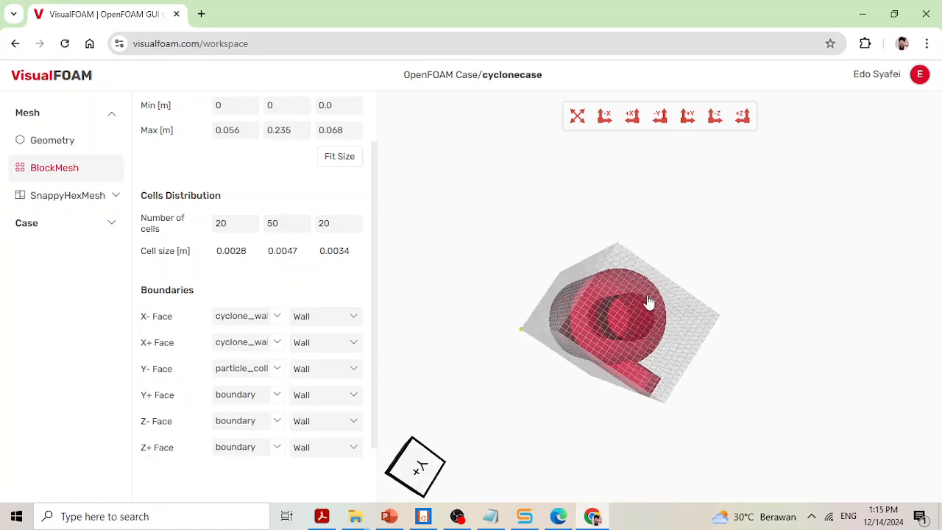
scroll(654, 316, "up", 3)
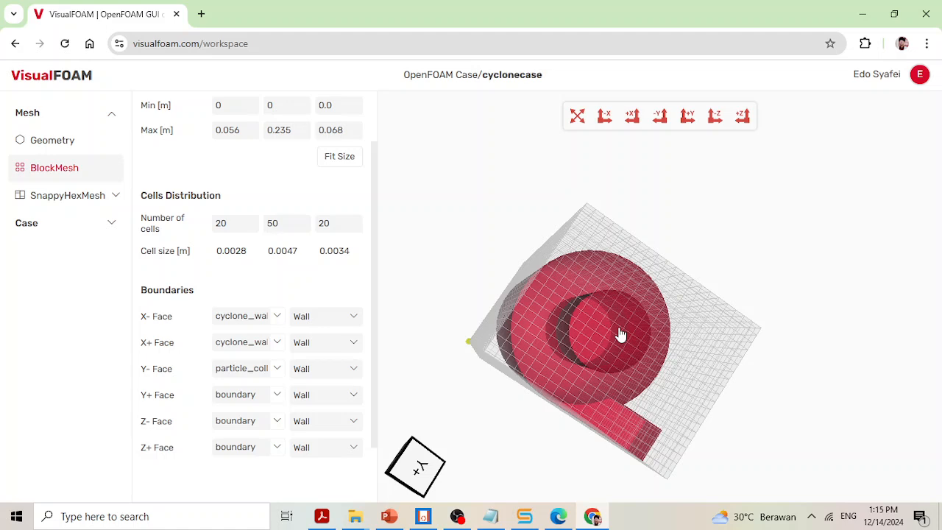
left_click(246, 395)
double_click(246, 395)
type("outlet_gas")
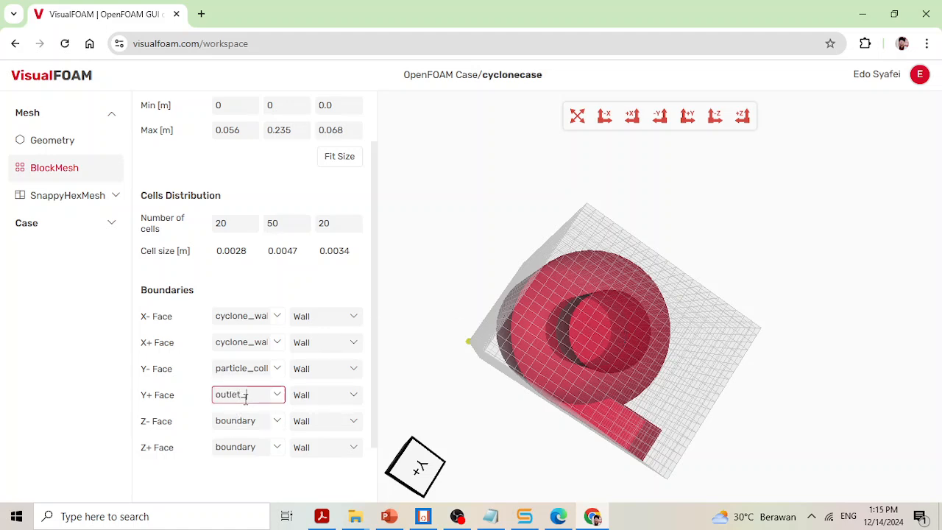
left_click(354, 398)
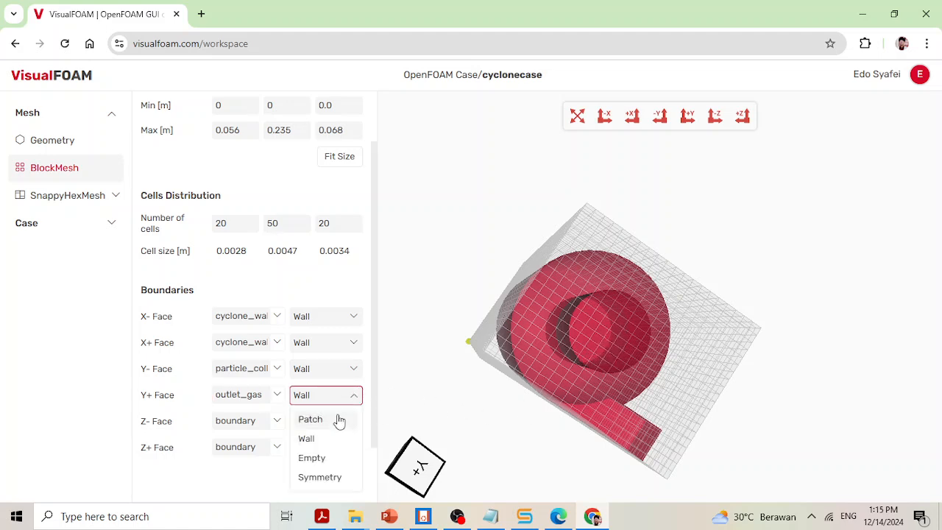
left_click(338, 419)
right_click(339, 421)
left_click(593, 432)
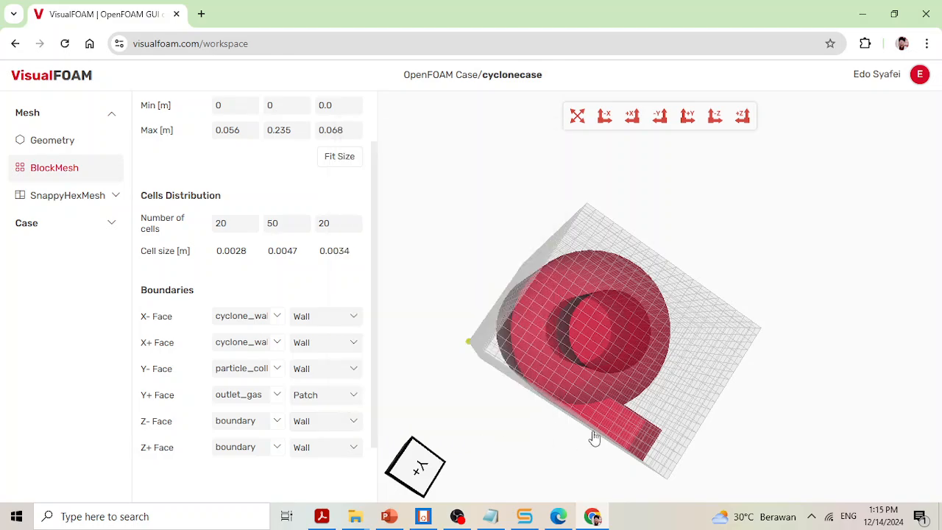
- Name the Z- Face boundary cyclone_wall and set its type to Wall
left_click_drag(644, 436, 501, 444)
left_click_drag(698, 372, 329, 403)
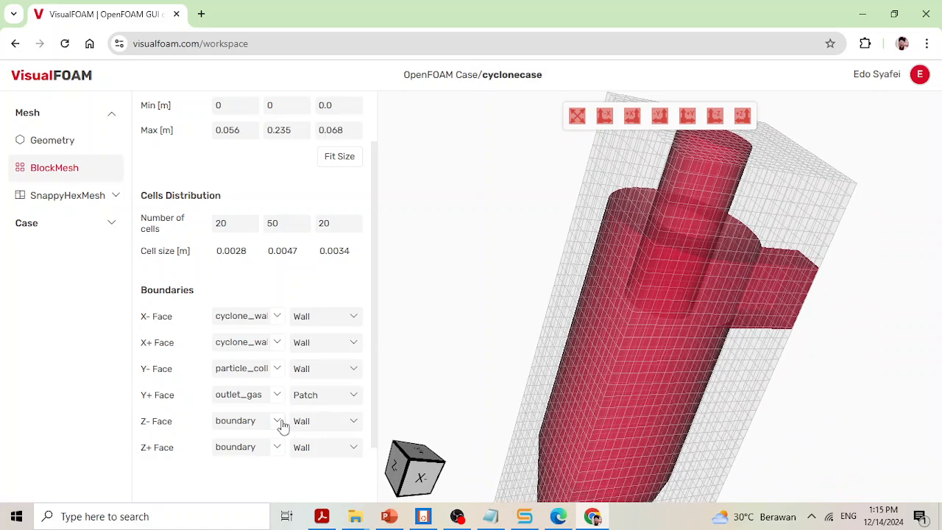
left_click(263, 346)
double_click(261, 352)
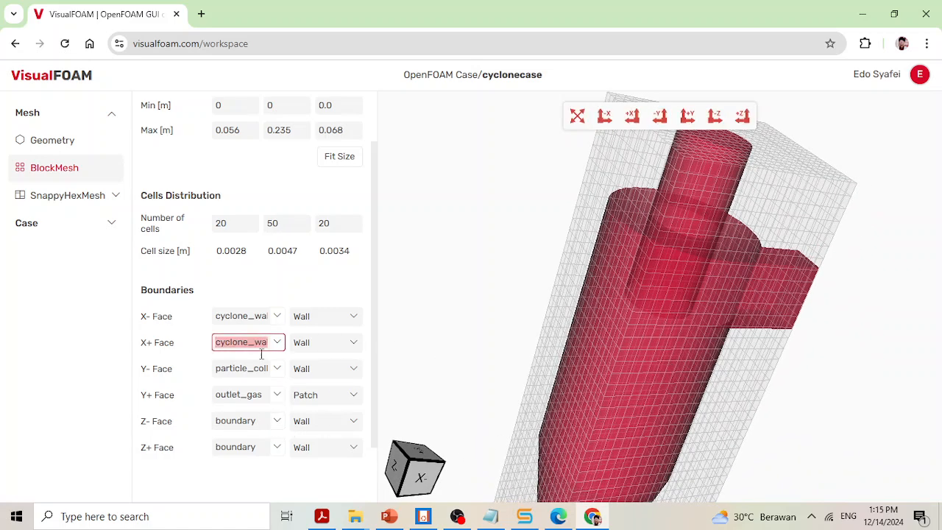
double_click(254, 421)
key("ctrl+v")
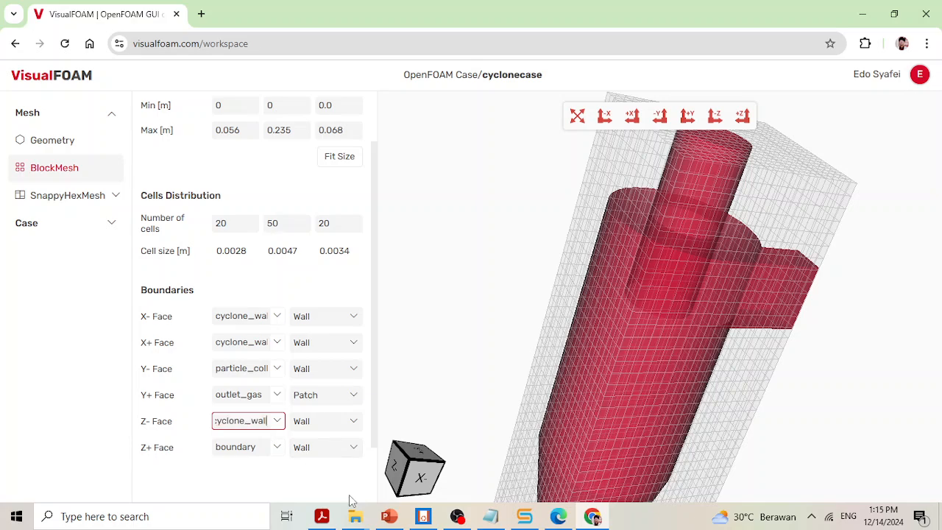
left_click(339, 425)
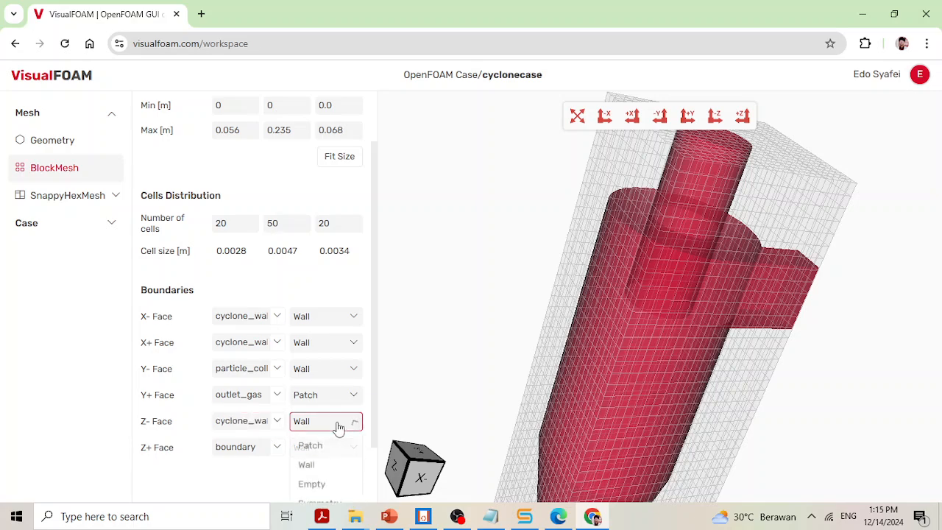
left_click(325, 466)
- Name the Z+ Face boundary inlet and set its type to Patch
left_click_drag(795, 347, 637, 297)
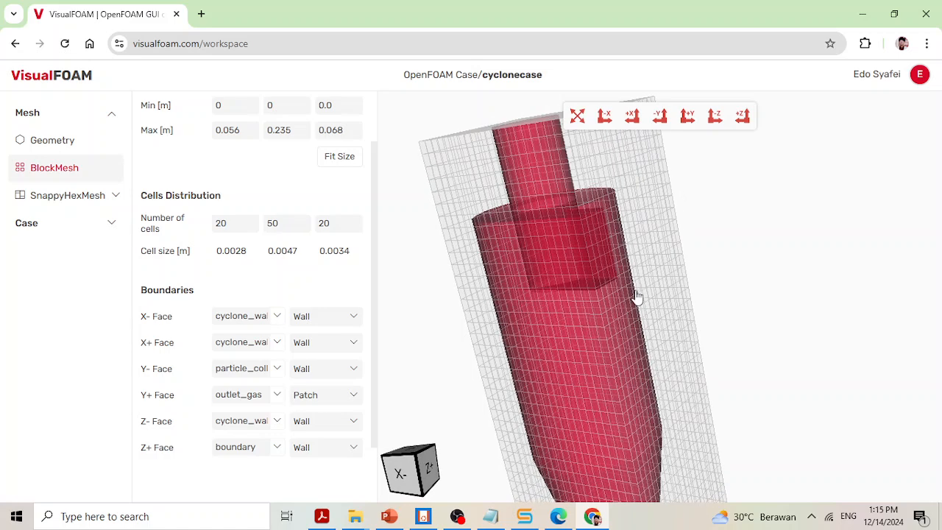
left_click(247, 447)
double_click(246, 447)
type("inlet")
left_click(350, 451)
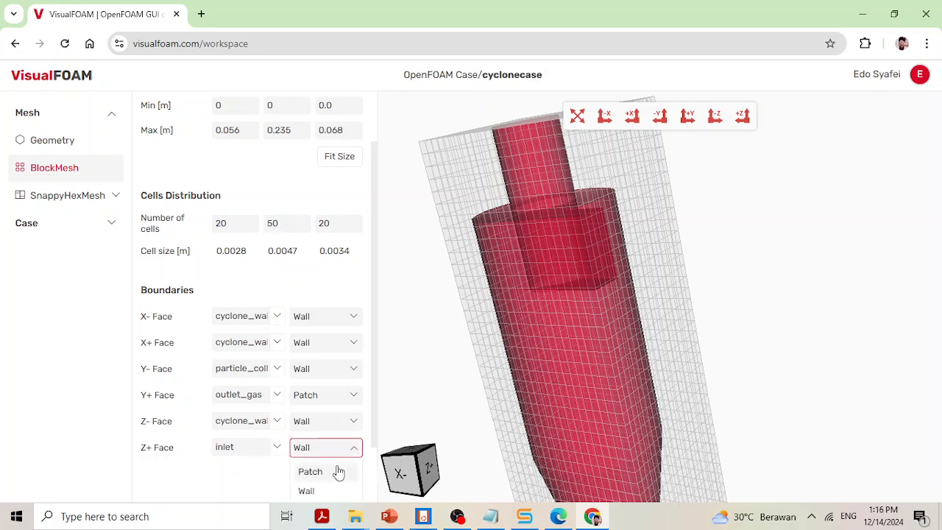
left_click(336, 471)
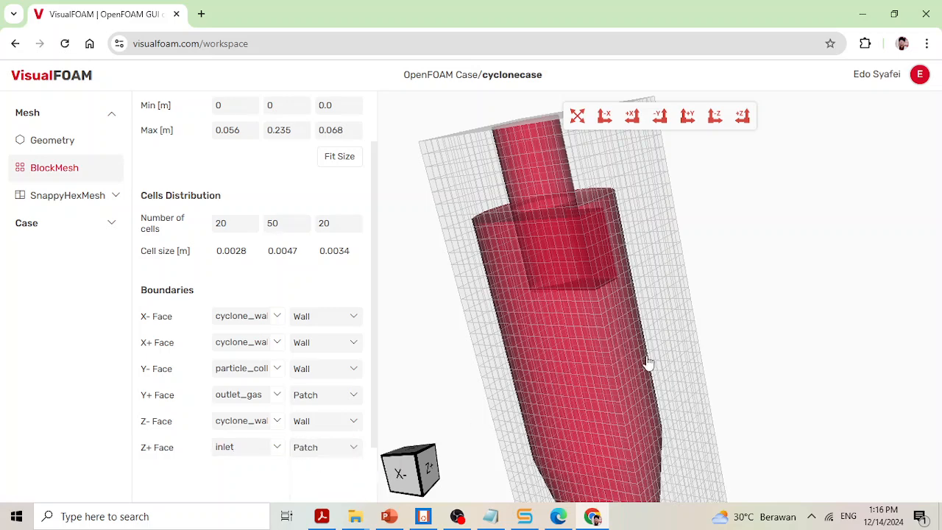
- Enable Refinement Surface for the Wall geometry in the SnappyHexMesh geometry settings
left_click_drag(647, 368, 540, 384)
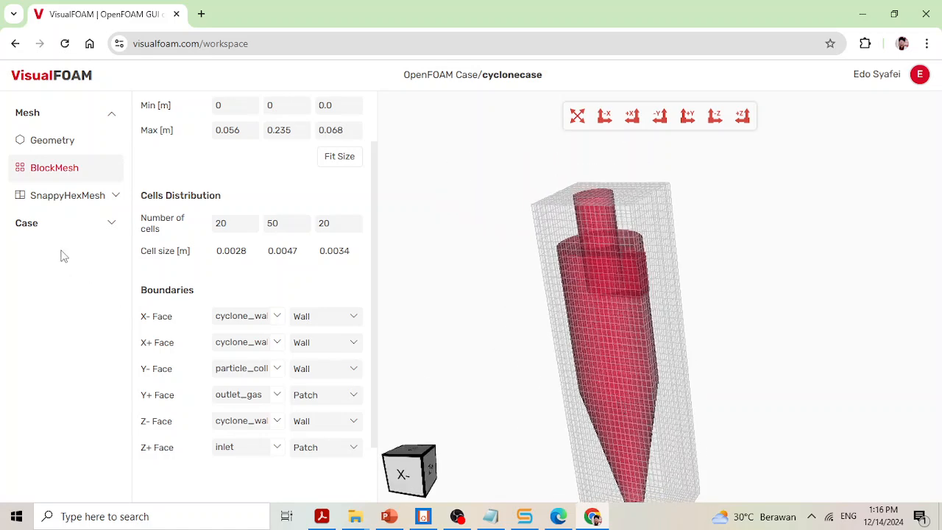
left_click(82, 199)
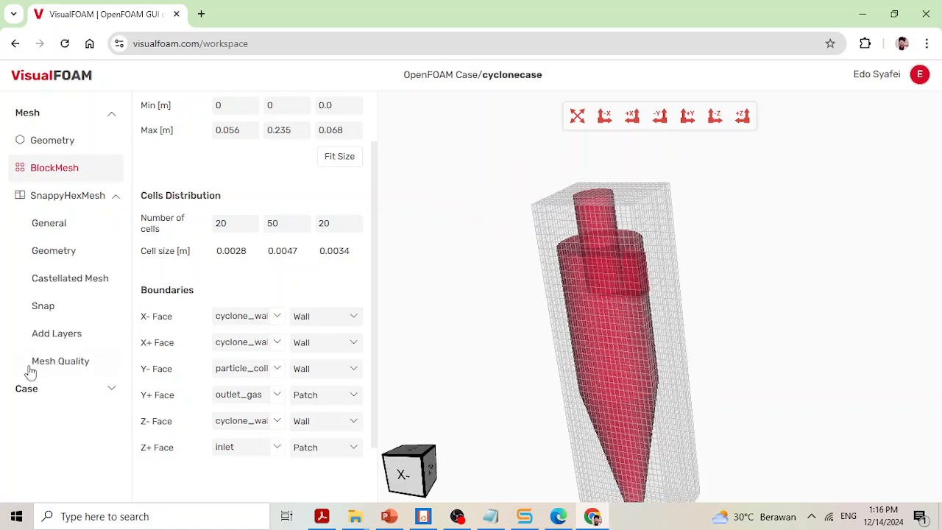
left_click(50, 234)
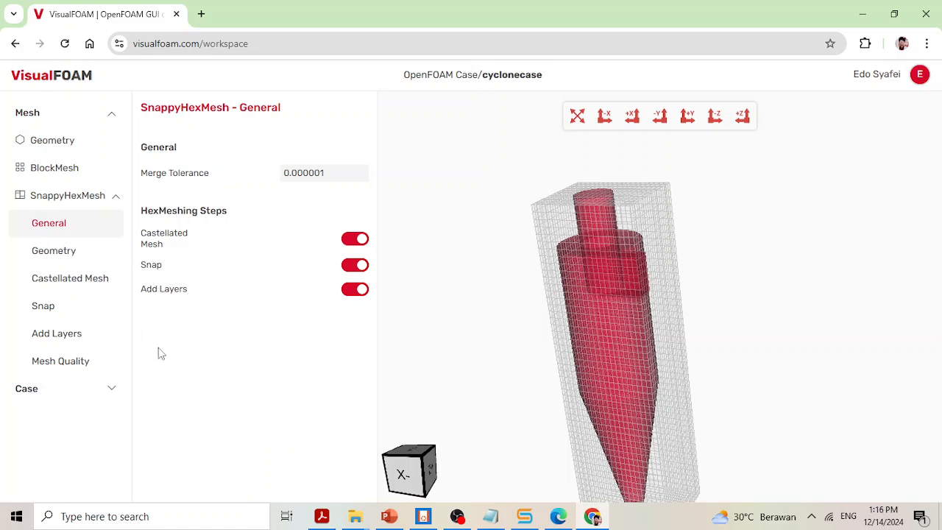
left_click(80, 255)
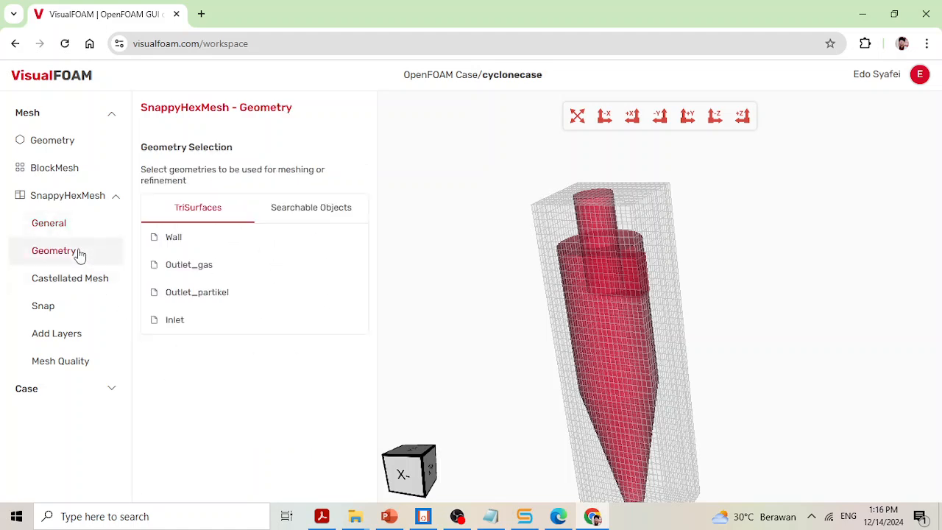
left_click(207, 241)
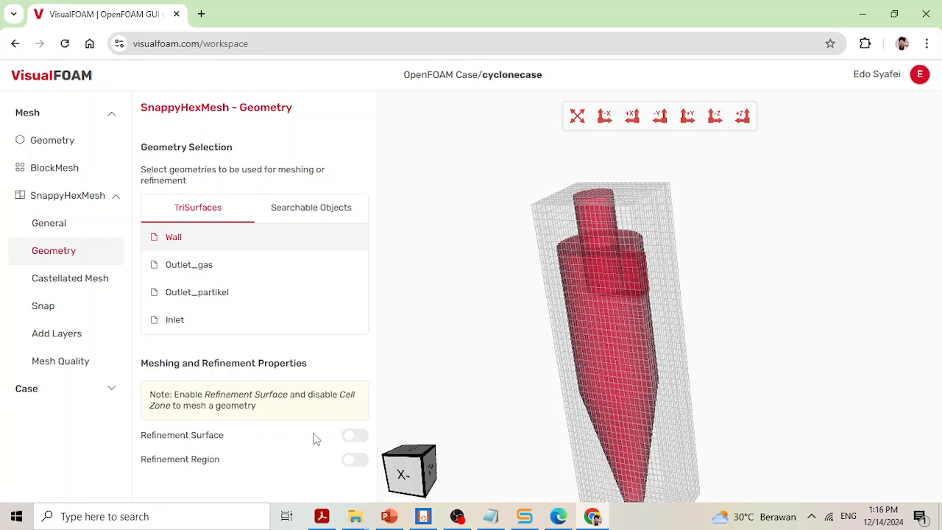
left_click(354, 435)
scroll(358, 350, "down", 1)
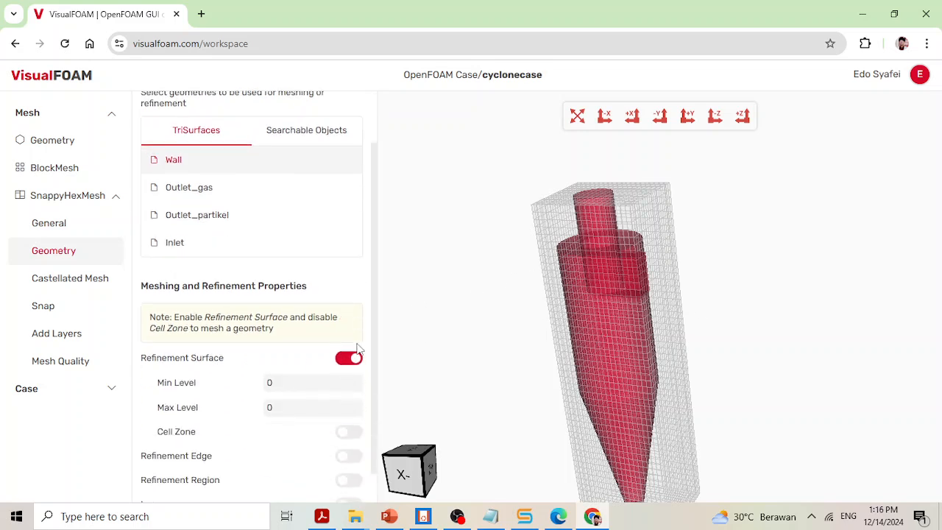
scroll(358, 349, "down", 1)
scroll(244, 307, "up", 1)
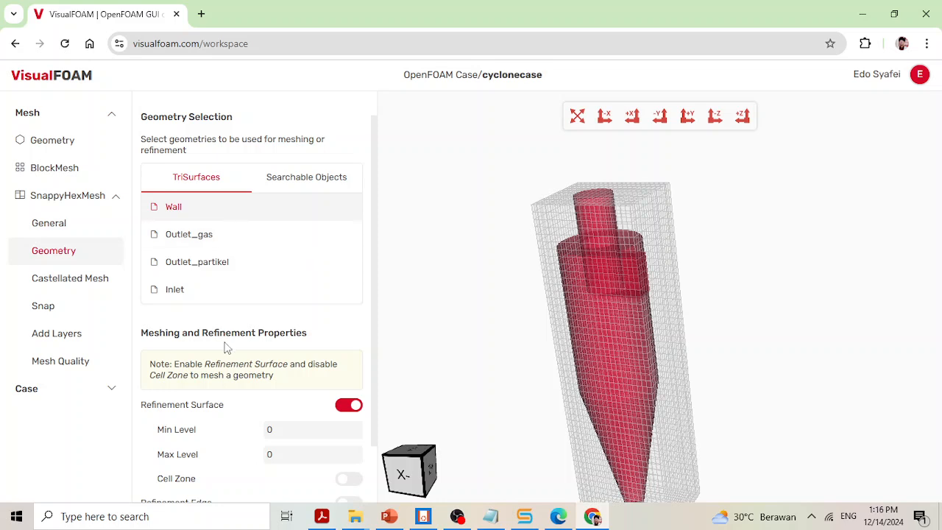
scroll(232, 390, "down", 1)
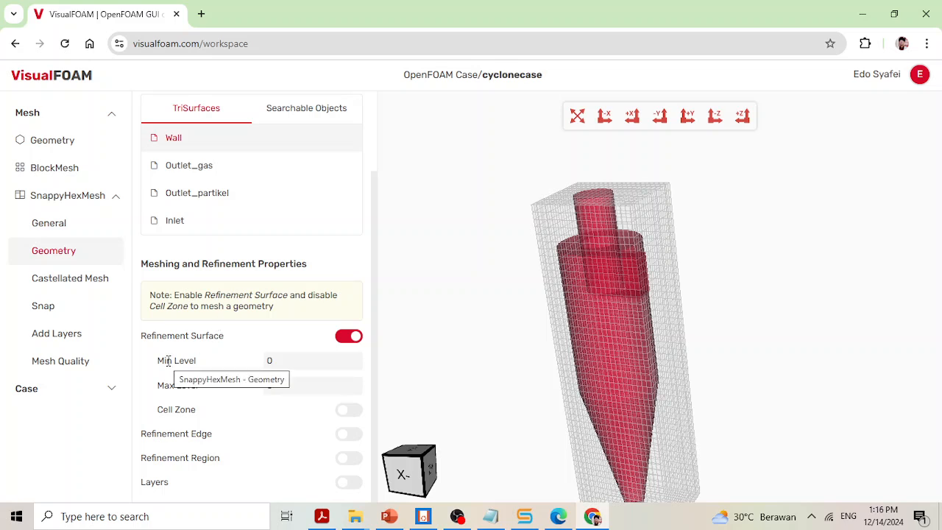
- Set both the Min Level and Max Level of Wall's surface refinement to 2
left_click(282, 364)
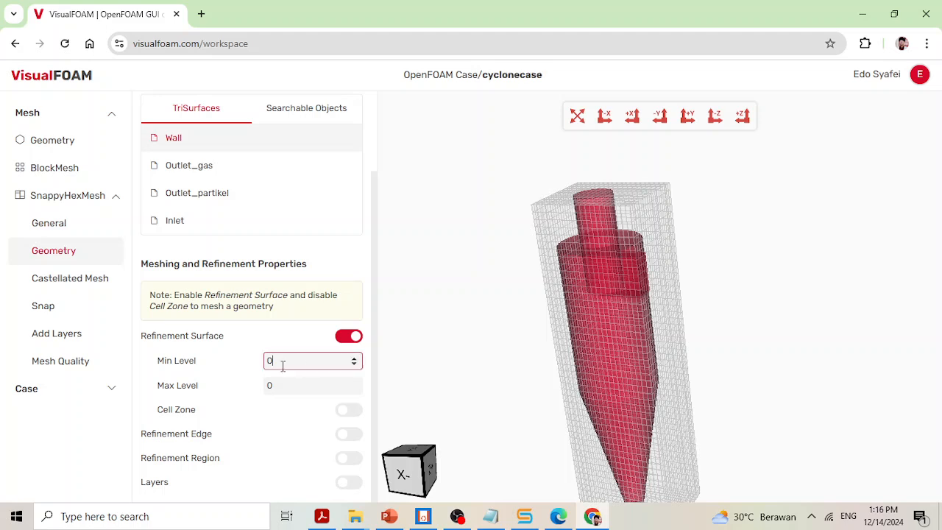
double_click(276, 364)
key("Tab")
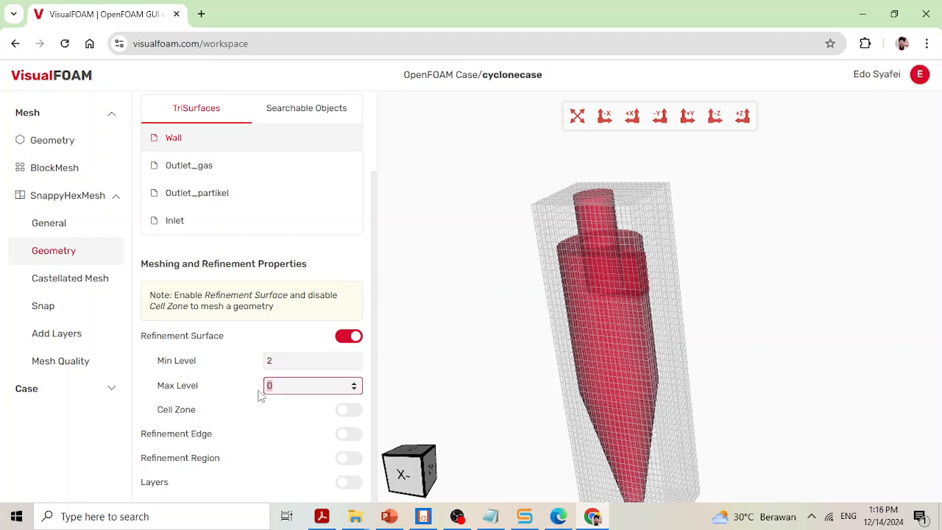
type("2")
- Enable Refinement Edge at level 2 and turn on Layers for the Wall geometry
left_click(349, 434)
scroll(255, 432, "down", 1)
left_click(292, 404)
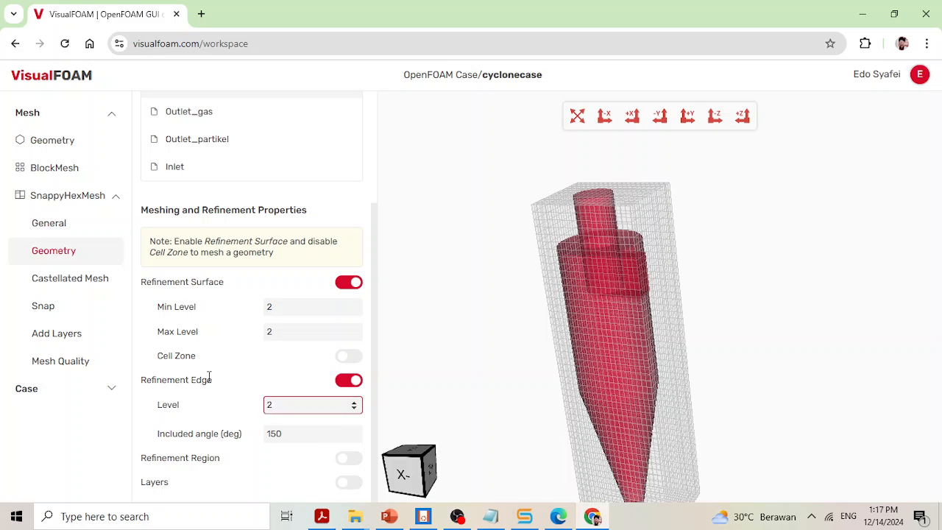
type("2")
left_click(341, 484)
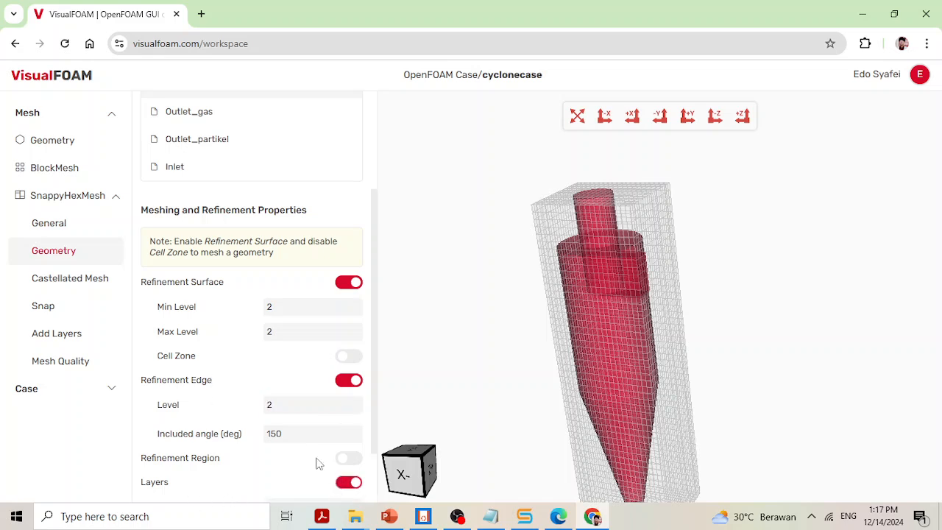
scroll(284, 488, "down", 1)
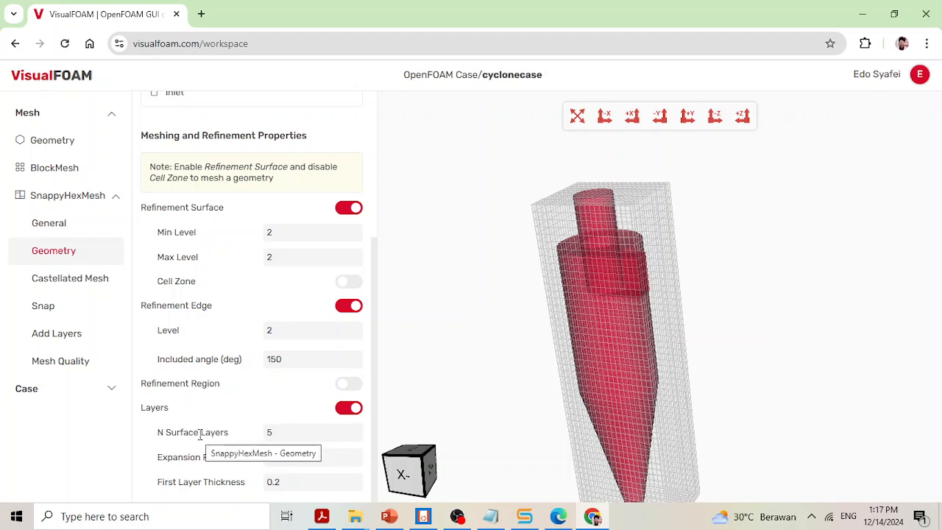
- Enable Refinement Surface for the Outlet_gas geometry
scroll(168, 353, "up", 3)
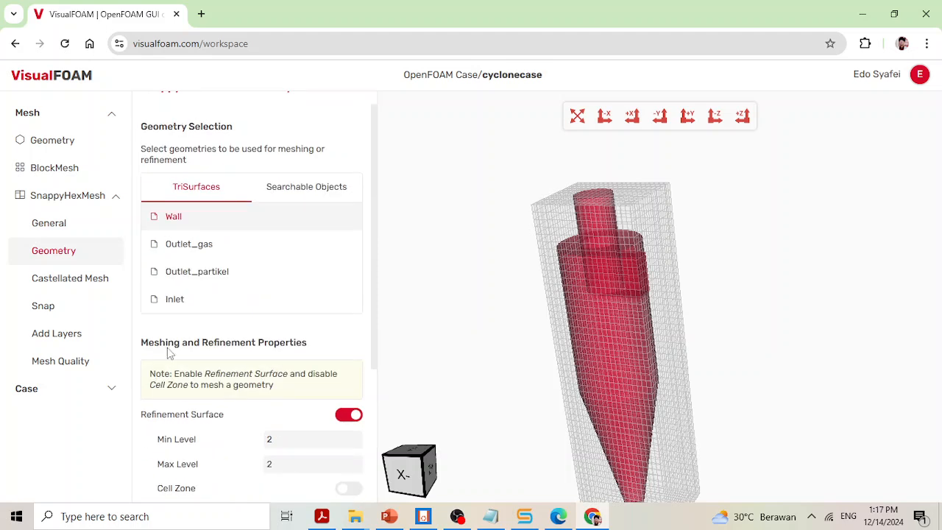
left_click(206, 252)
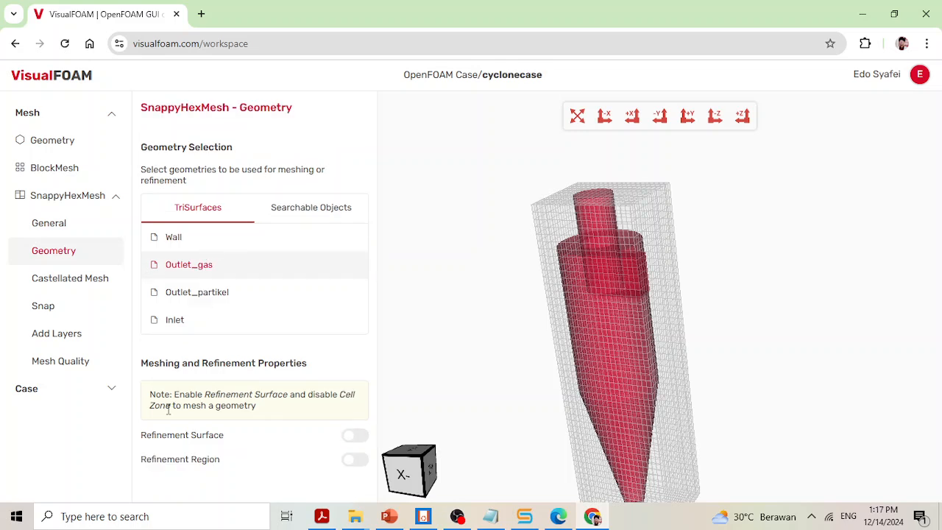
left_click(356, 439)
scroll(199, 416, "down", 1)
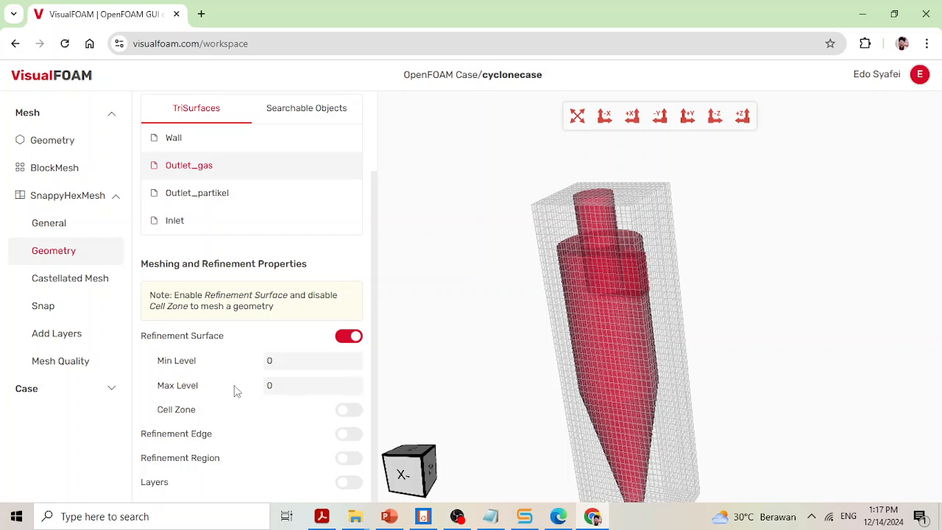
- Enable Refinement Surface for the Outlet_partikel geometry
left_click(232, 194)
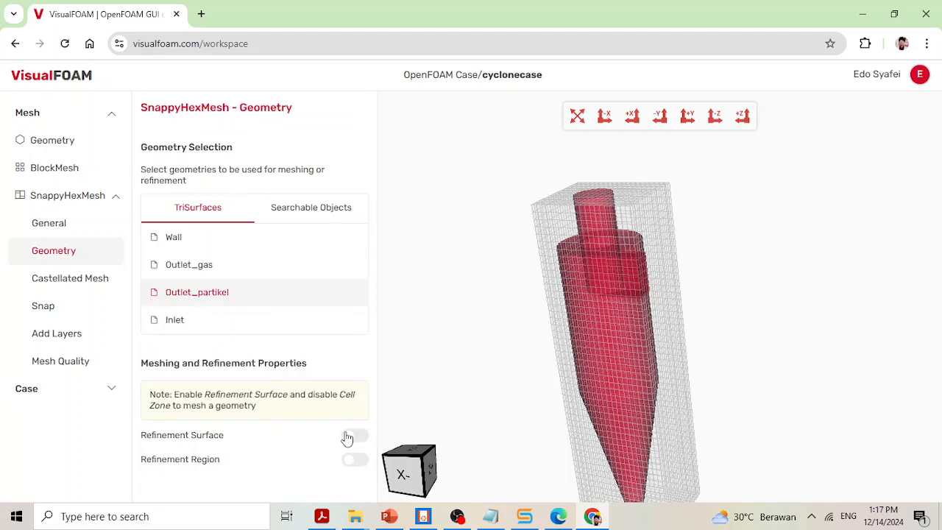
left_click(349, 437)
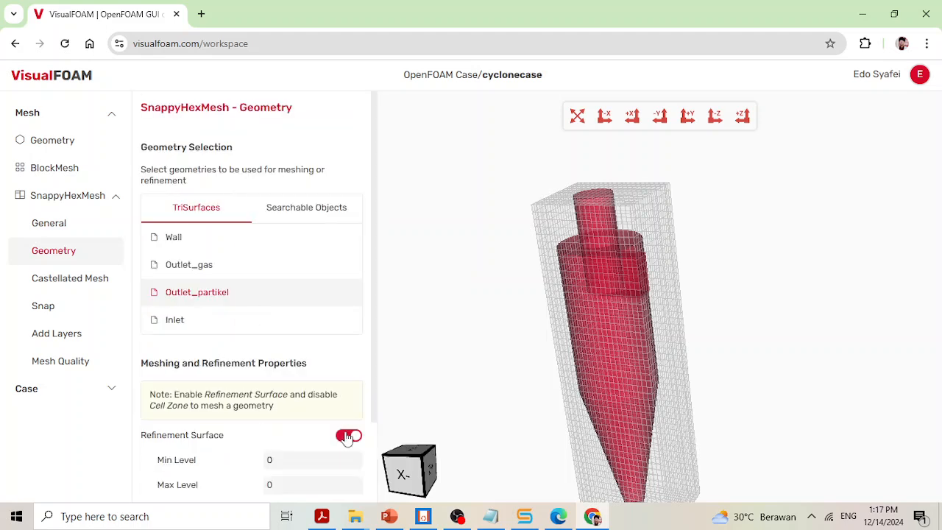
scroll(172, 456, "down", 1)
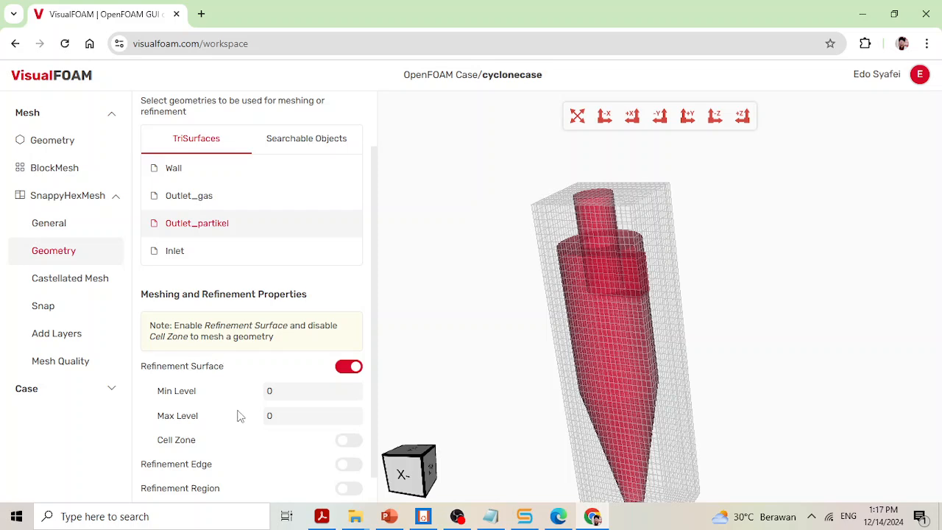
scroll(243, 398, "down", 1)
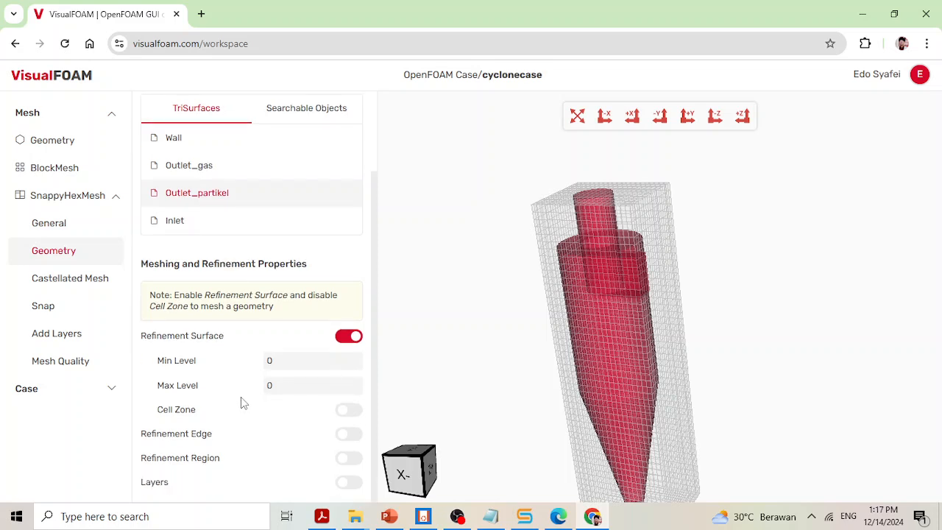
- Enable Refinement Surface for the Inlet geometry
left_click(228, 230)
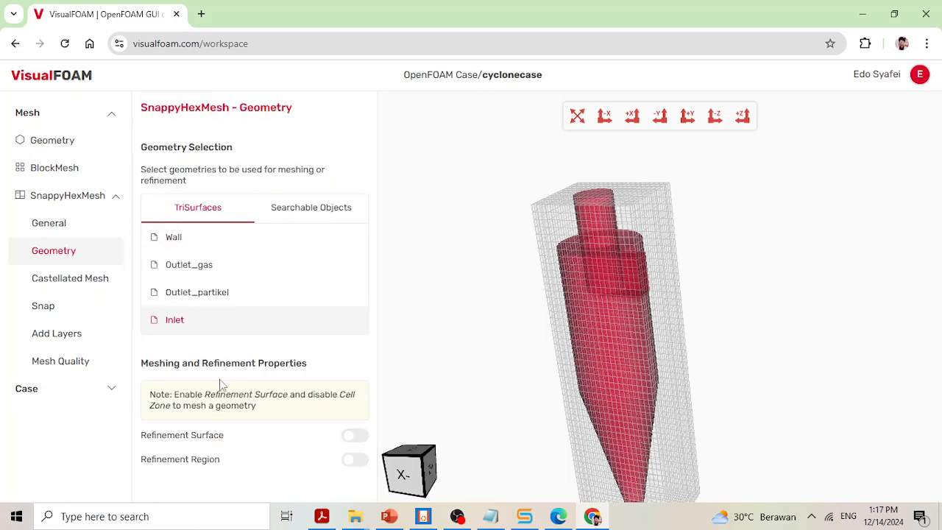
left_click(351, 438)
scroll(302, 398, "down", 3)
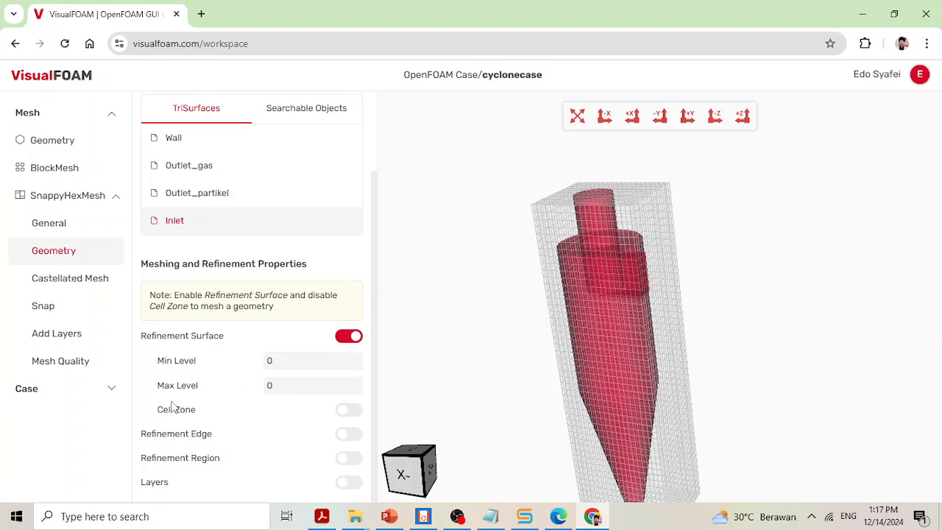
- Open the Castellated Mesh controls and examine the cyclone inside the background mesh from several angles to locate a point for Location In Mesh
left_click(77, 287)
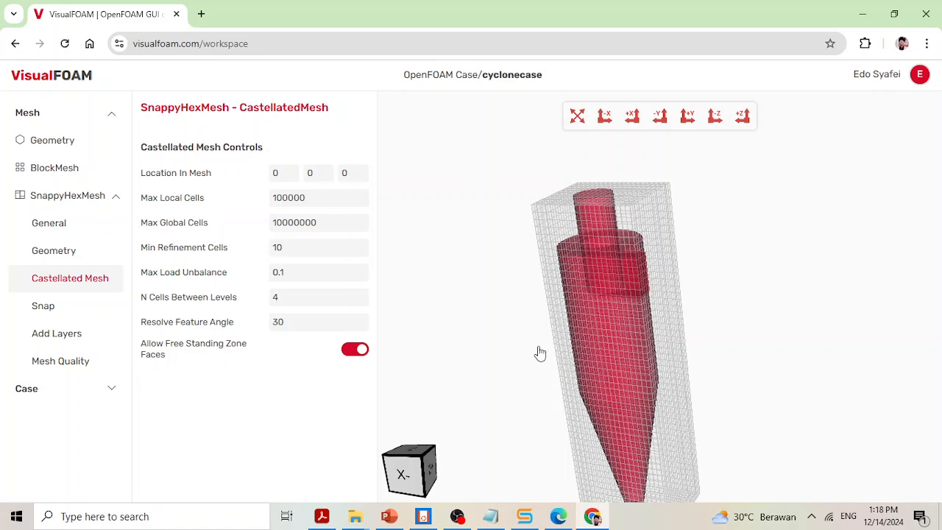
left_click_drag(540, 353, 584, 381)
middle_click_drag(605, 382, 610, 404)
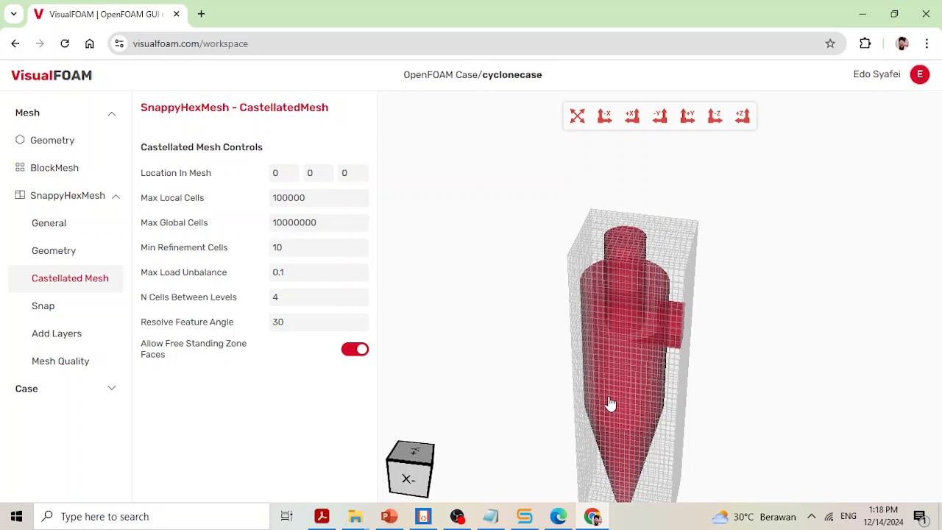
left_click_drag(610, 404, 645, 414)
middle_click_drag(646, 414, 525, 372)
left_click_drag(525, 372, 526, 317)
middle_click_drag(566, 256, 596, 430)
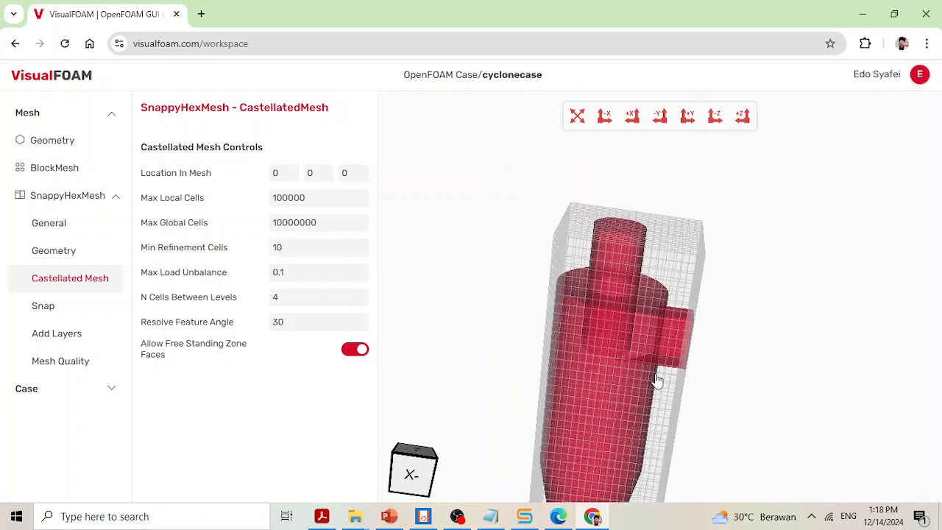
left_click_drag(657, 380, 652, 400)
left_click_drag(620, 358, 607, 340)
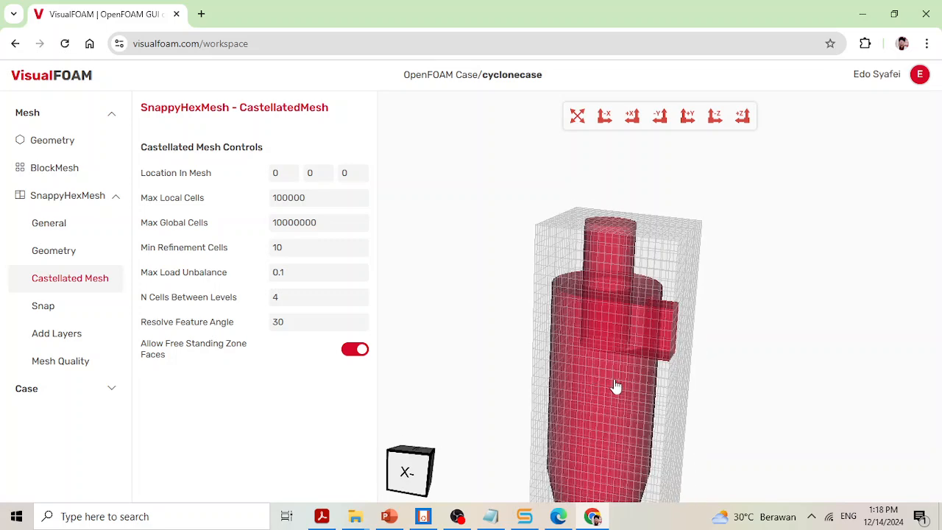
scroll(624, 440, "up", 2)
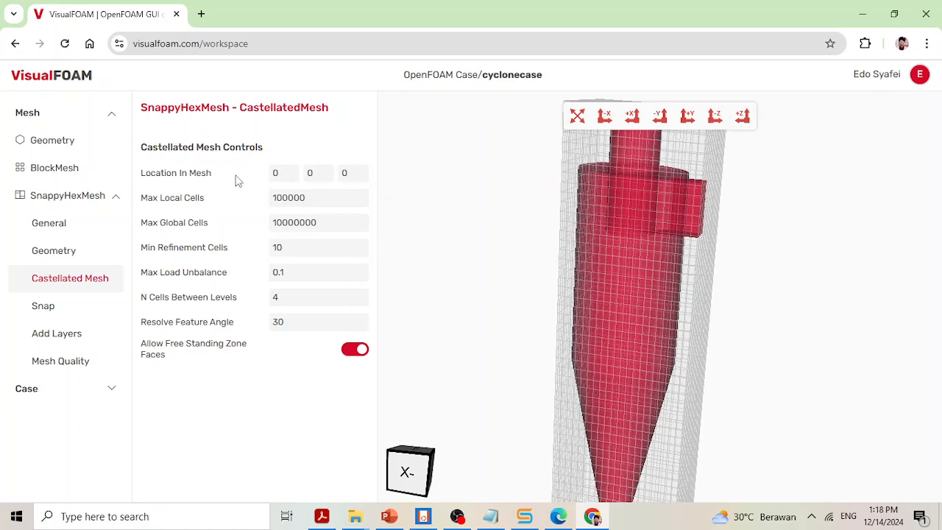
left_click_drag(657, 324, 655, 345)
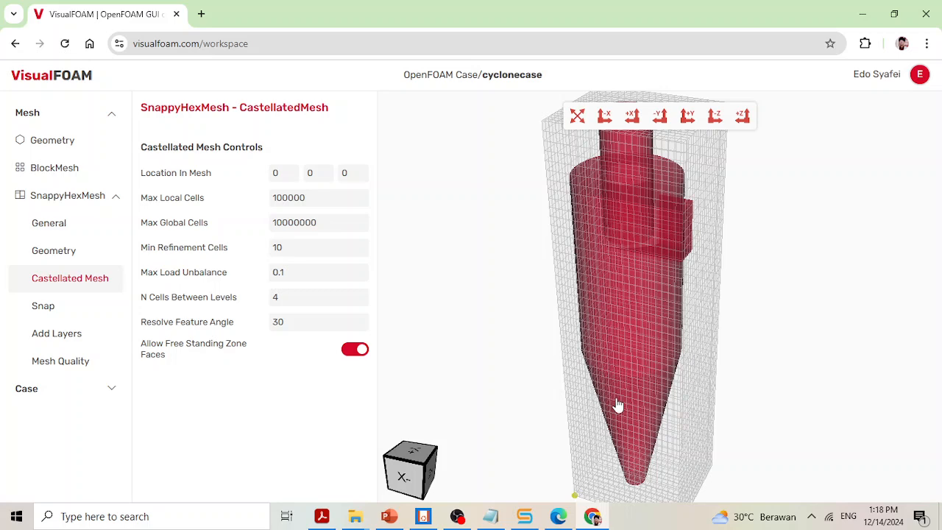
- Set the X coordinate of Location In Mesh to 0.03 in the Castellated Mesh controls
middle_click_drag(617, 405, 638, 347)
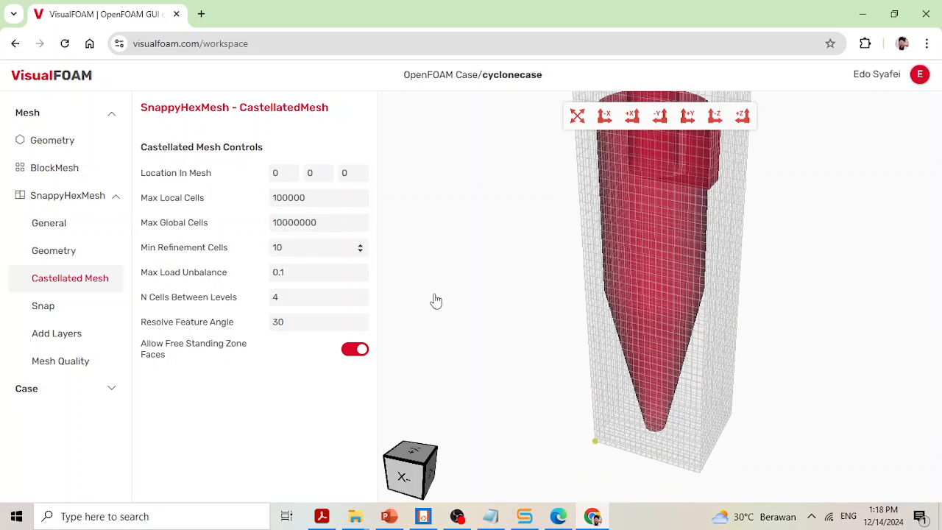
middle_click_drag(569, 420, 643, 299)
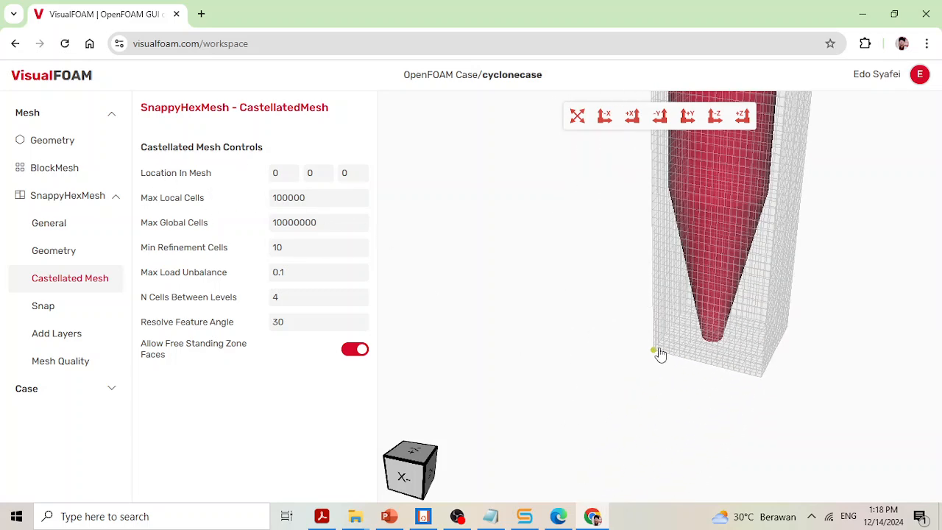
scroll(653, 368, "up", 3)
scroll(650, 381, "up", 3)
scroll(573, 354, "up", 2)
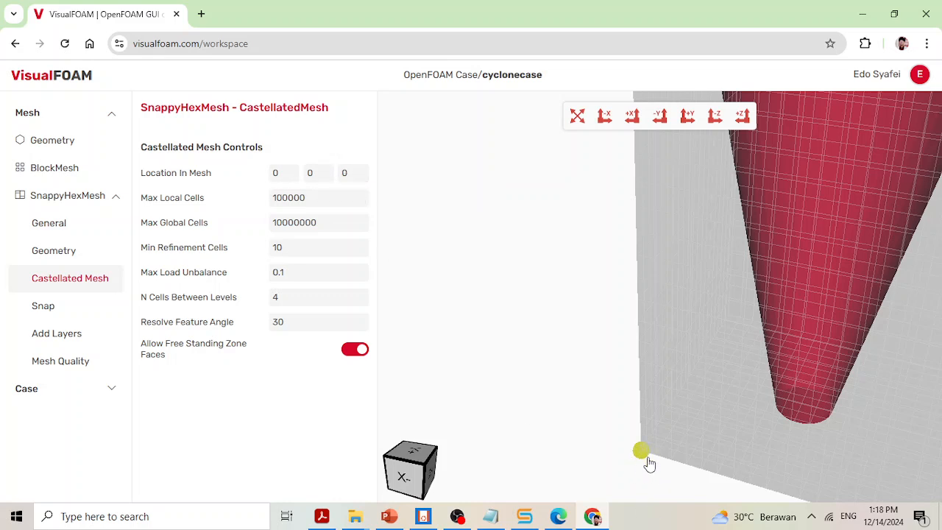
left_click(284, 175)
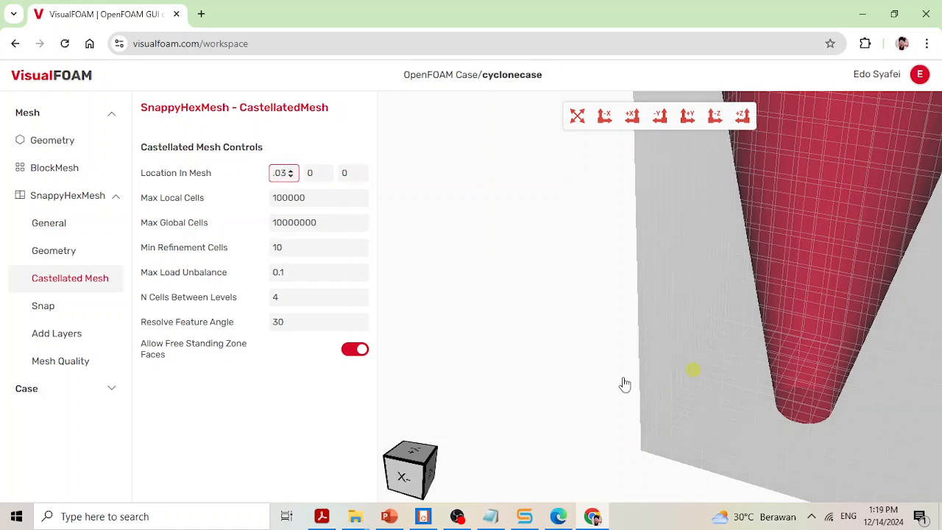
- Try 0.5 as the Y coordinate of Location In Mesh and check the point against the cyclone body
left_click_drag(622, 385, 753, 387)
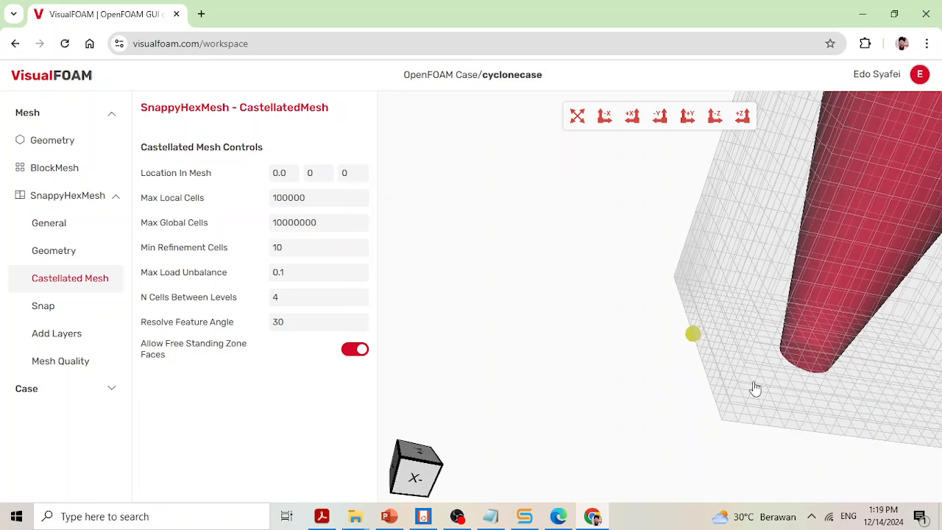
left_click(315, 177)
type("5")
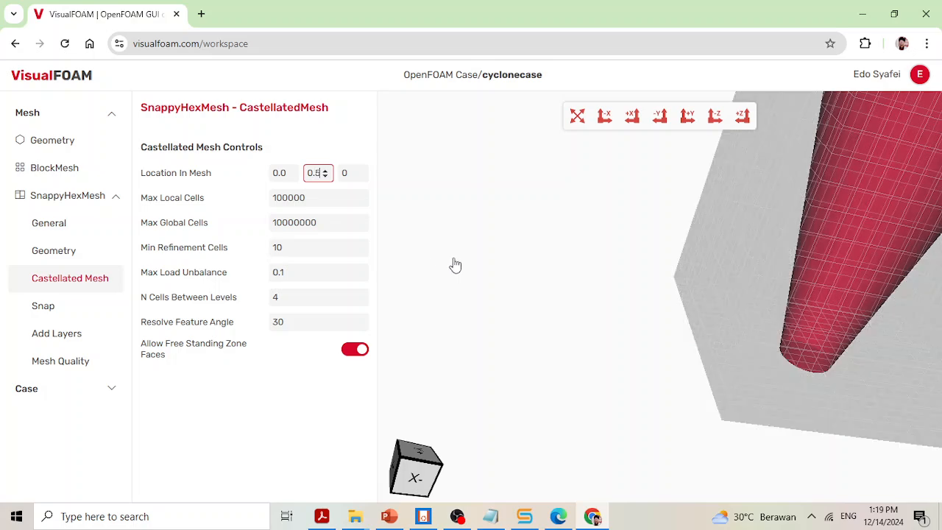
left_click_drag(642, 264, 661, 427)
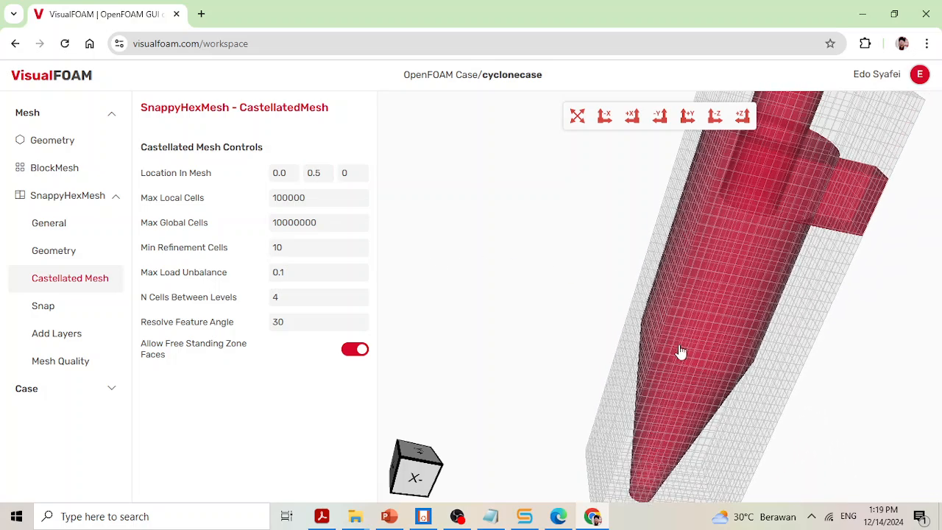
left_click_drag(697, 333, 603, 434)
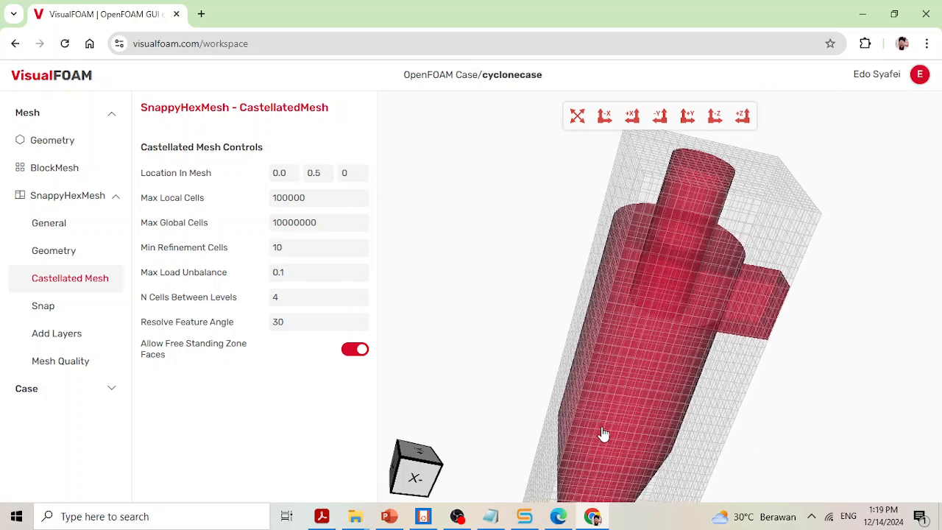
- Set the Y coordinate of Location In Mesh to 0.1 and check the point's position beside the cyclone cone
left_click(323, 176)
left_click_drag(514, 412, 592, 230)
left_click_drag(557, 414, 616, 227)
scroll(605, 221, "down", 2)
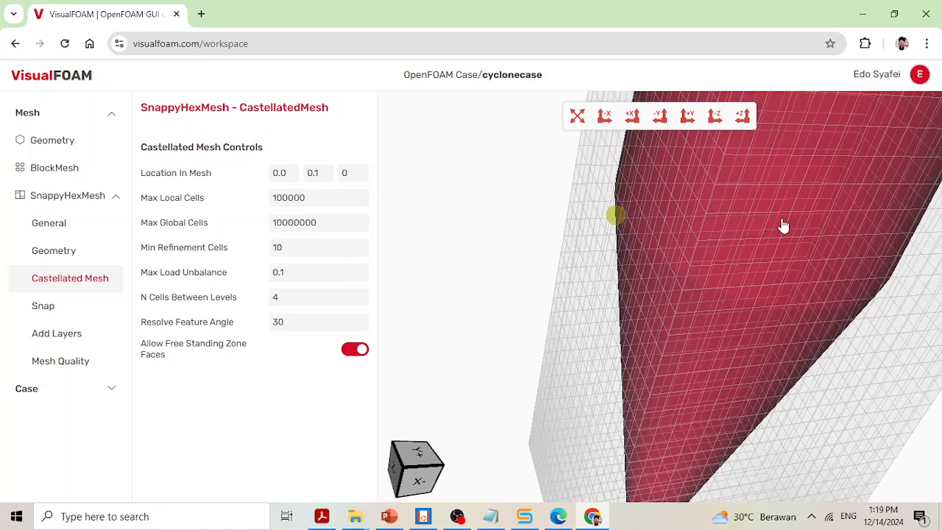
- Set the Z coordinate of Location In Mesh so the point lies inside the cyclone, and verify its position
left_click(353, 173)
left_click_drag(734, 238, 814, 195)
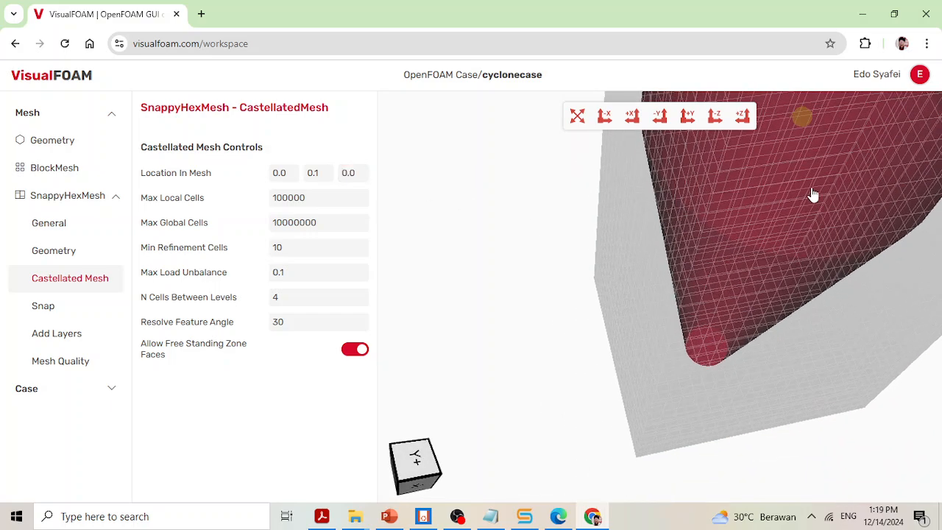
middle_click_drag(814, 195, 692, 471)
left_click_drag(830, 306, 702, 375)
scroll(800, 286, "down", 5)
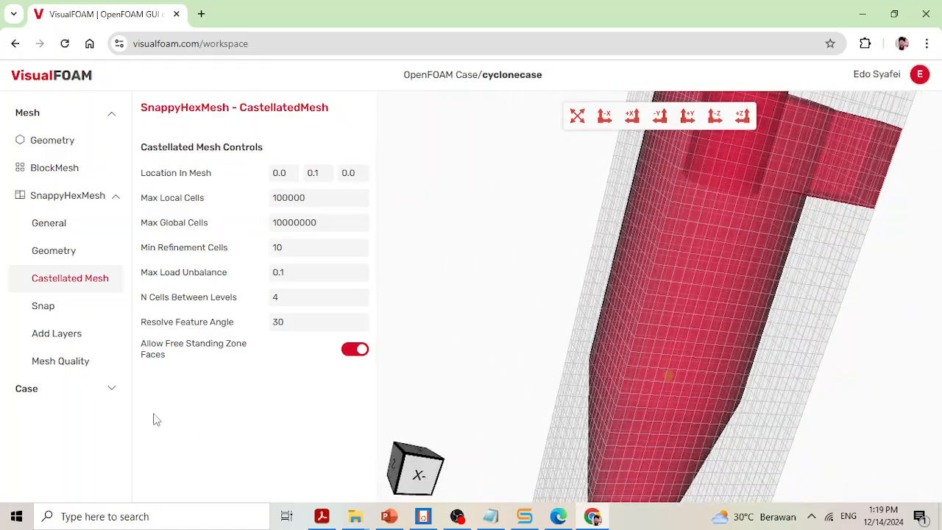
- Review the SnappyHexMesh Snap, Add Layers and Mesh Quality controls, keeping their values
left_click(59, 312)
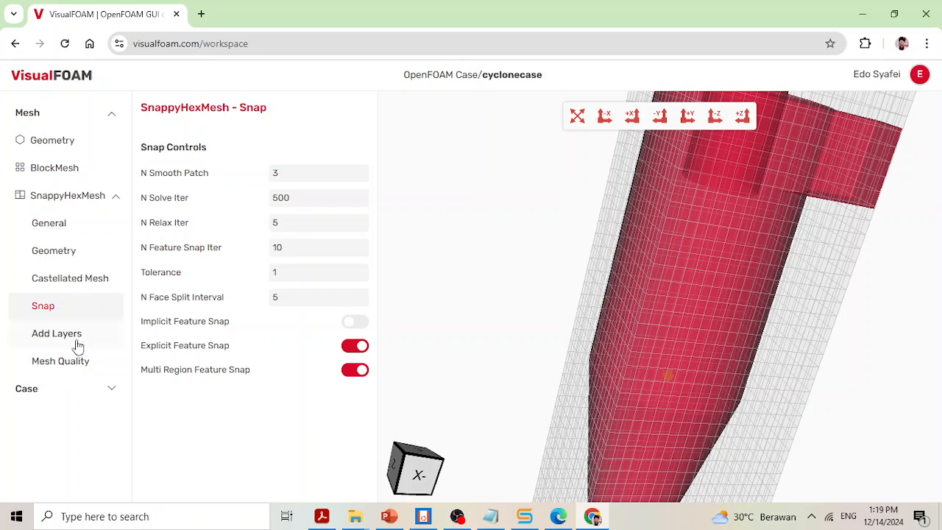
left_click(78, 343)
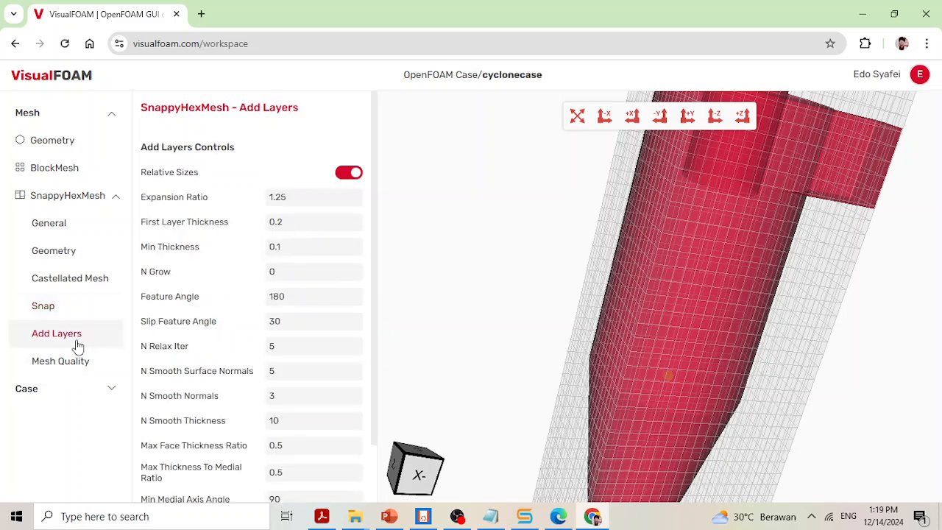
left_click(78, 397)
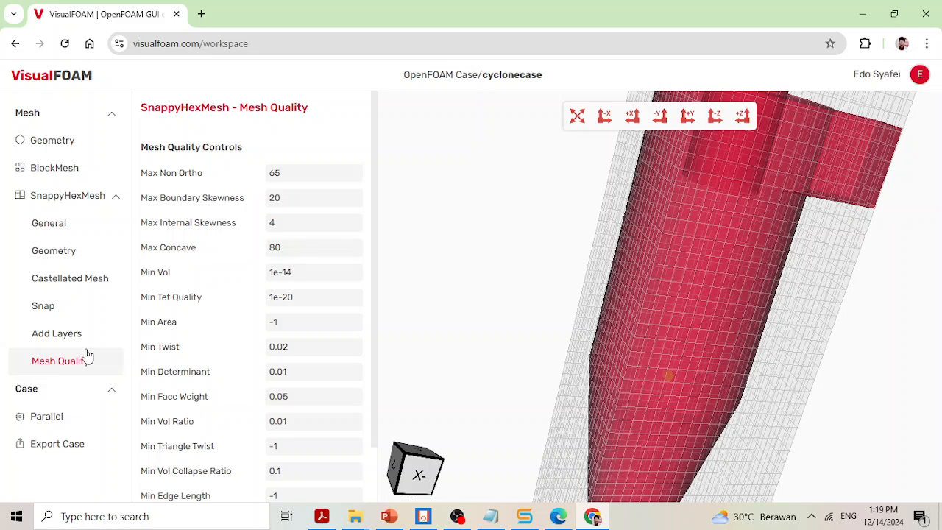
- Export the OpenFOAM case with the Export Mesh option left off
left_click(64, 456)
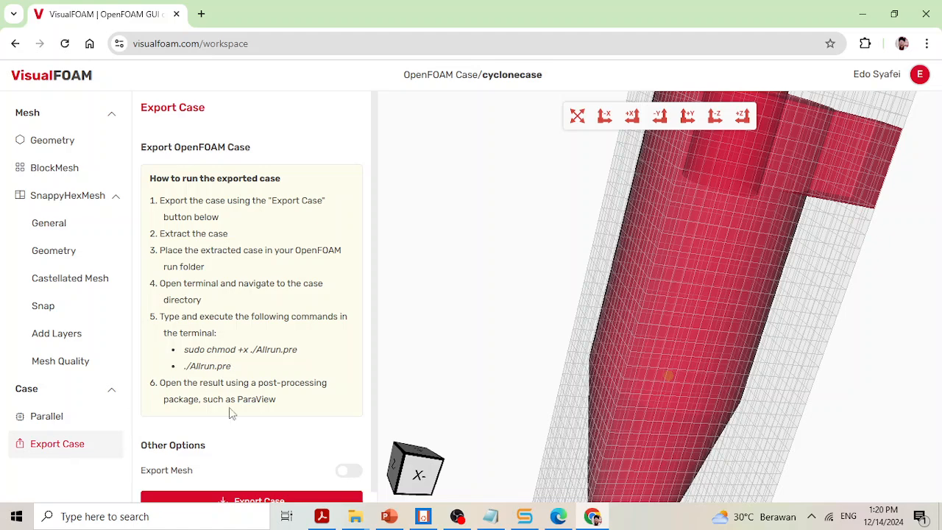
scroll(250, 434, "down", 1)
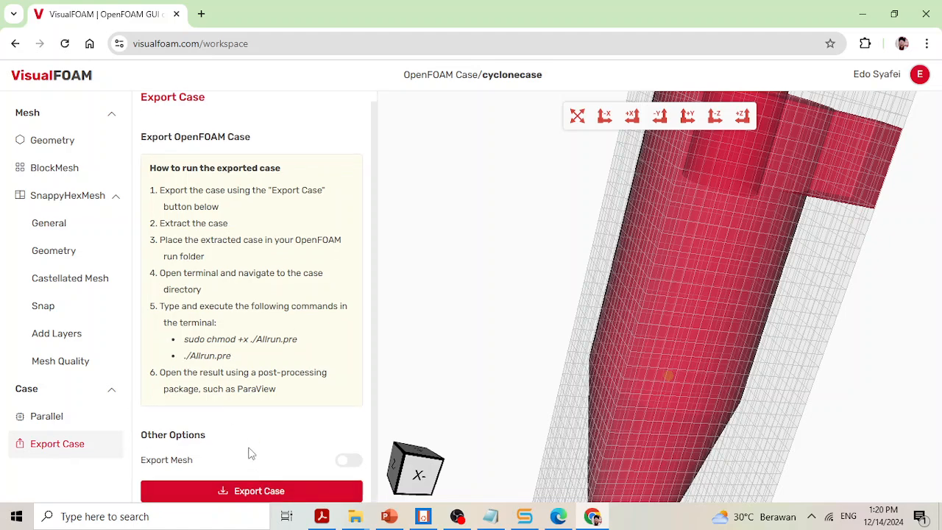
left_click(237, 495)
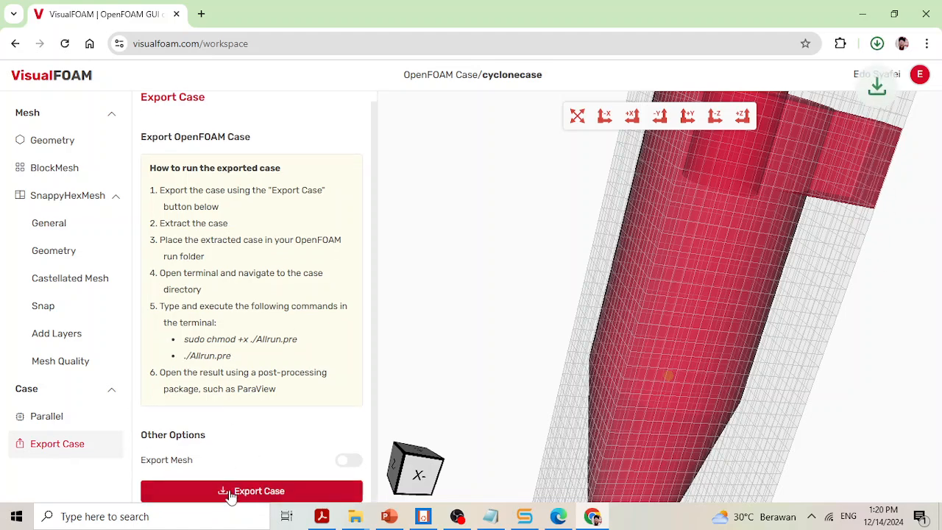
- Move the exported cyclonecase.zip from the Downloads folder to Local Disk (C:), granting administrator permission
mouse_move(805, 67)
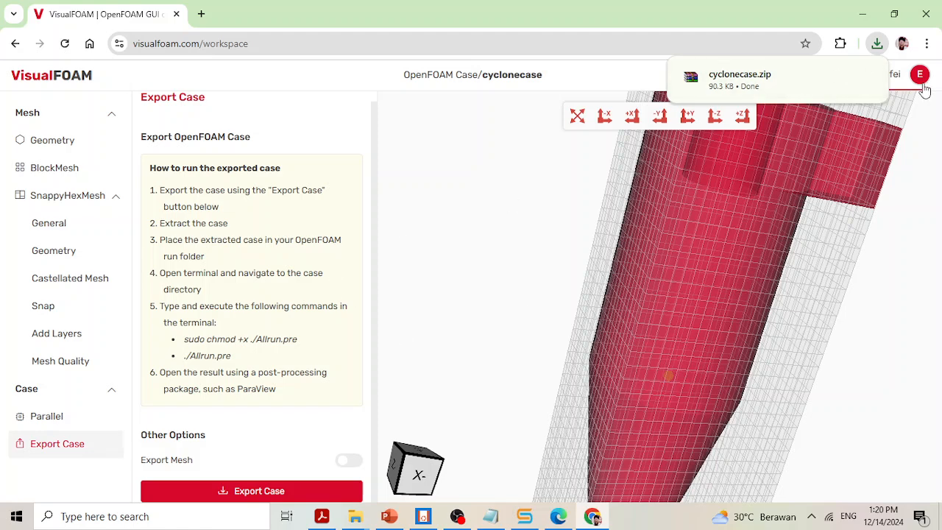
left_click(840, 76)
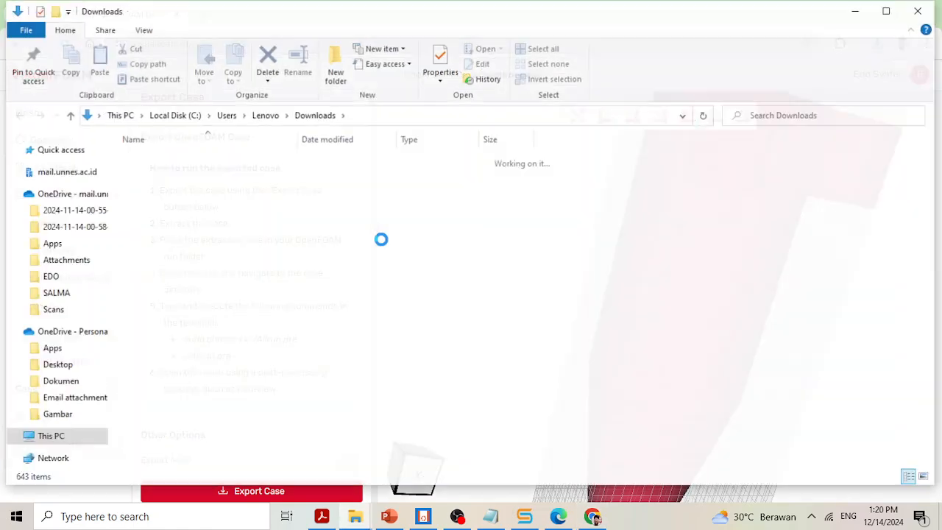
left_click(65, 447)
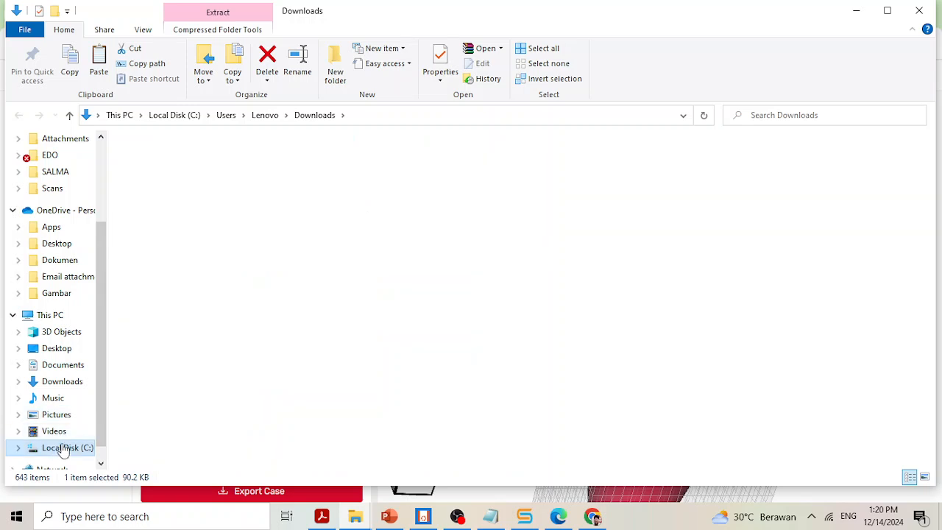
key("ctrl+v")
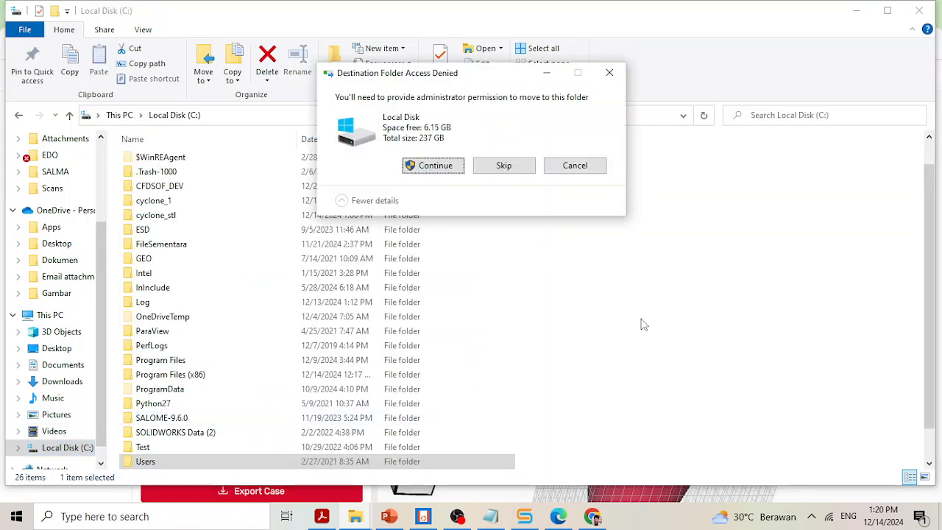
left_click(446, 165)
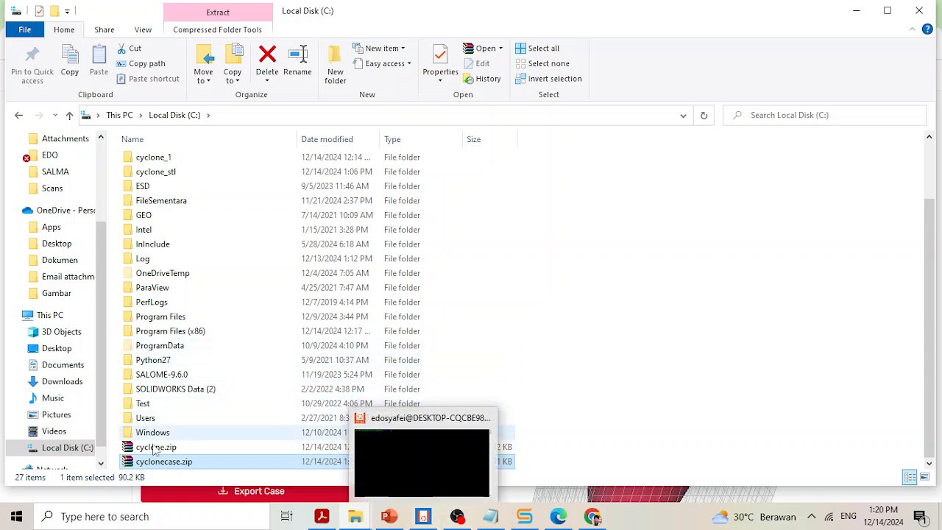
- Extract cyclonecase.zip on Local Disk (C:) and open the extracted cyclonecase folder
right_click(174, 467)
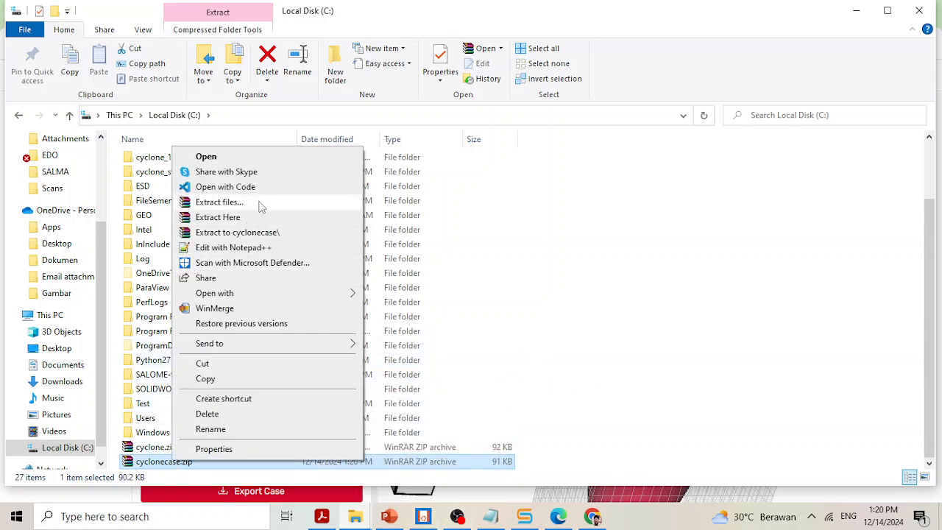
left_click(254, 202)
left_click(524, 401)
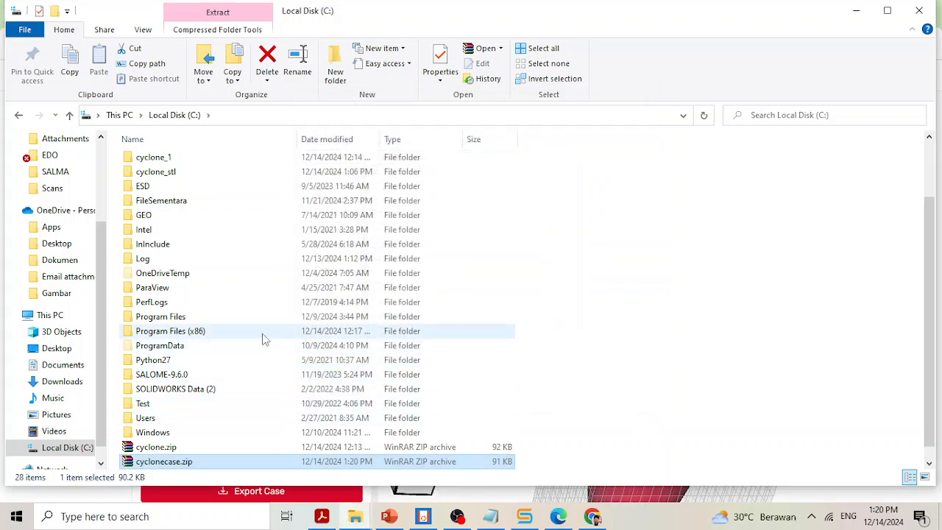
scroll(258, 368, "down", 1)
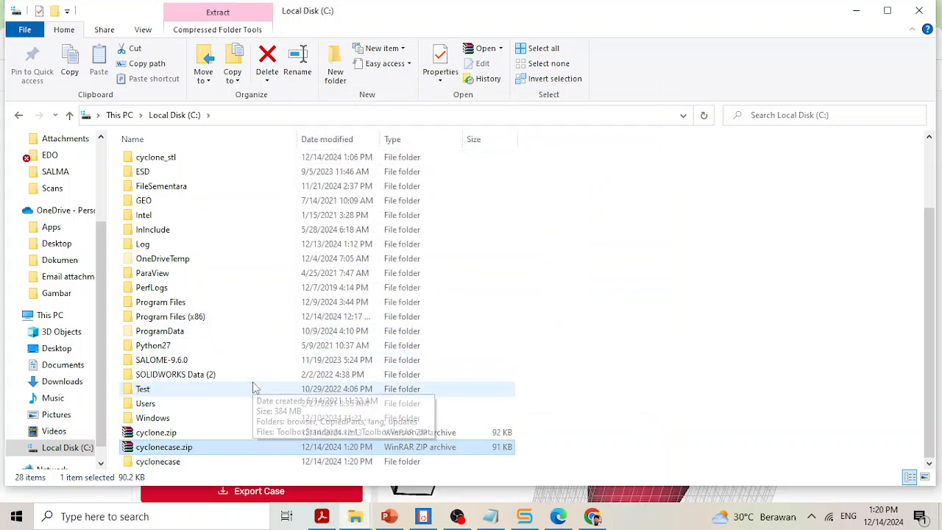
double_click(167, 463)
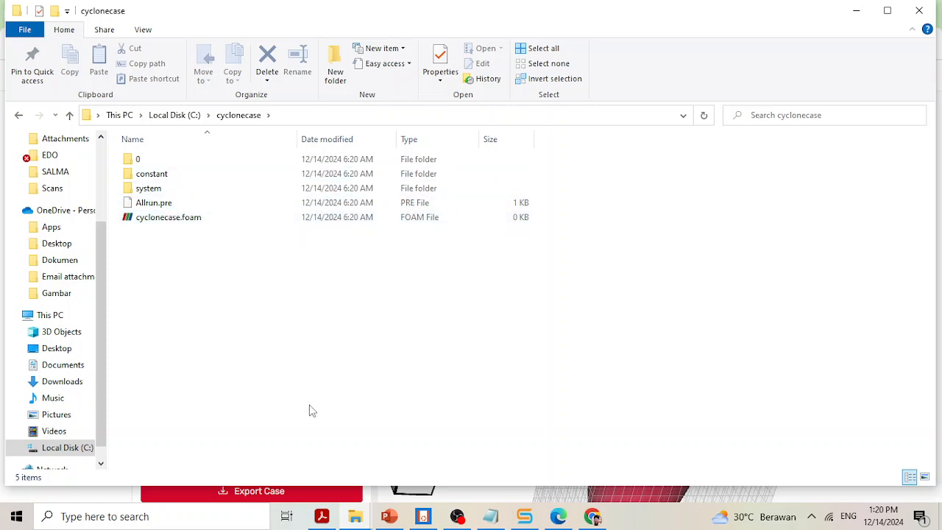
- Switch to the Linux terminal at /mnt/c and change into the case directory with cd cyclonecase/
mouse_move(423, 516)
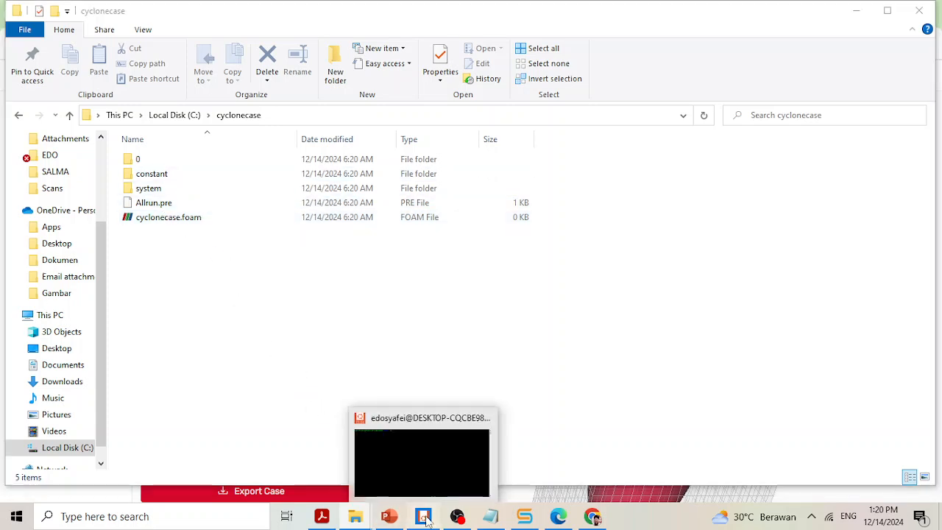
left_click(423, 463)
left_click_drag(366, 72, 416, 99)
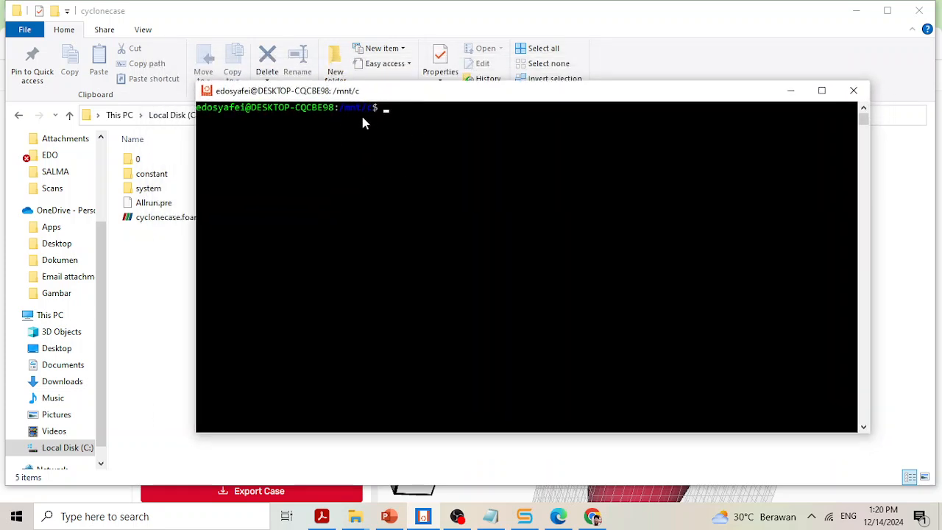
left_click(166, 284)
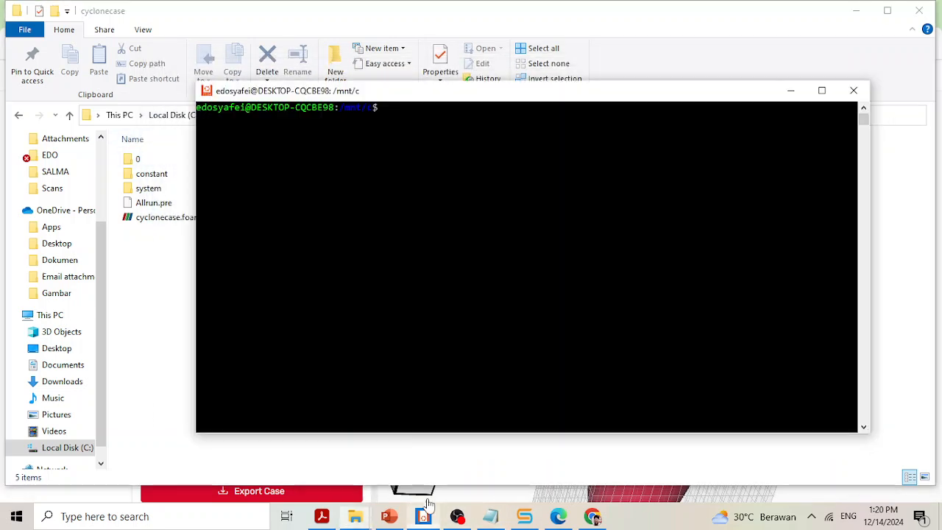
left_click(423, 516)
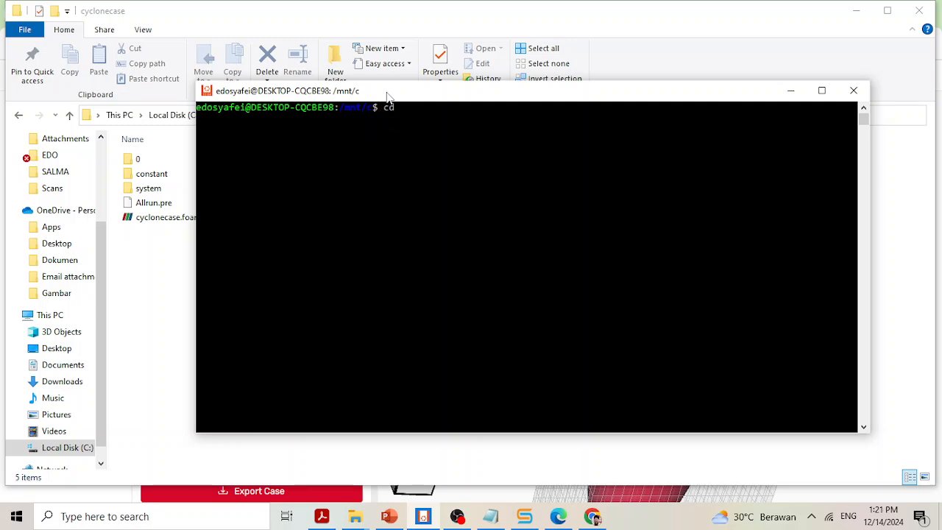
left_click_drag(388, 96, 383, 153)
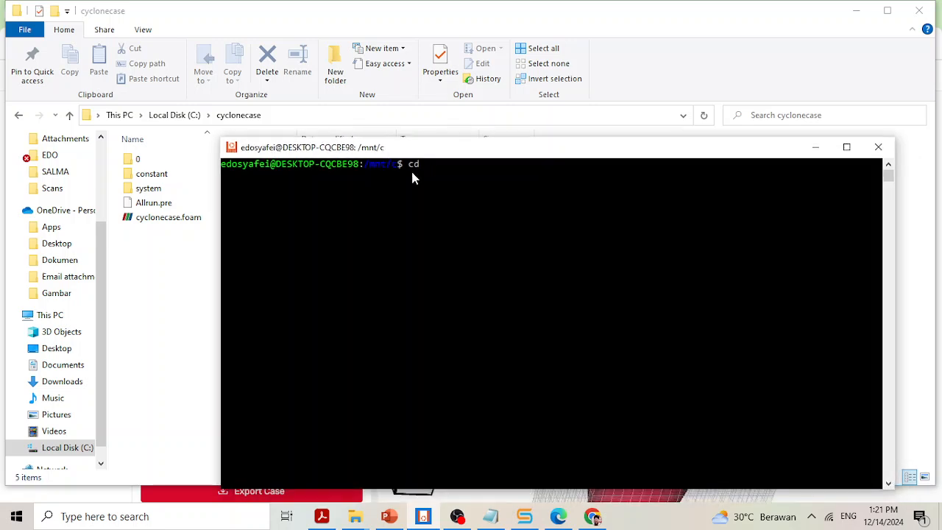
type("cyclonecase/")
key("Return")
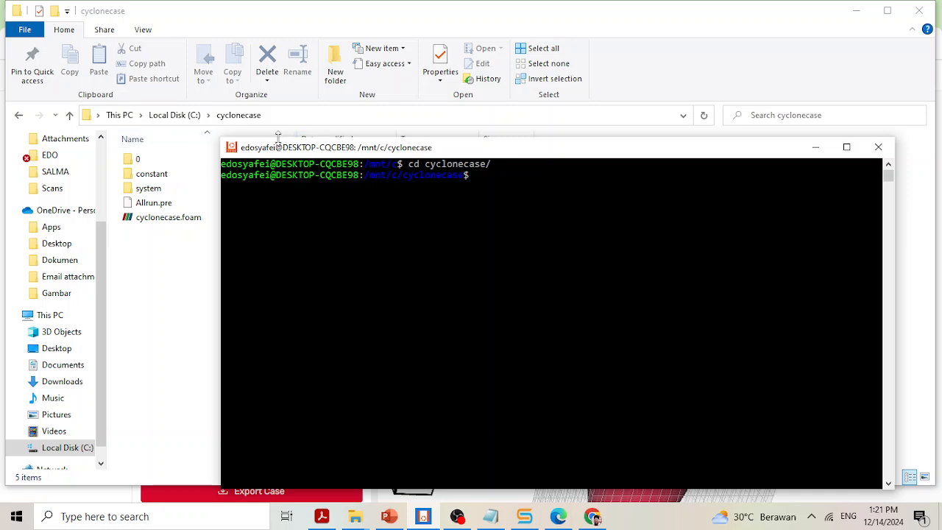
- Open the Allrun.pre file from the cyclonecase folder in Notepad++
left_click(169, 280)
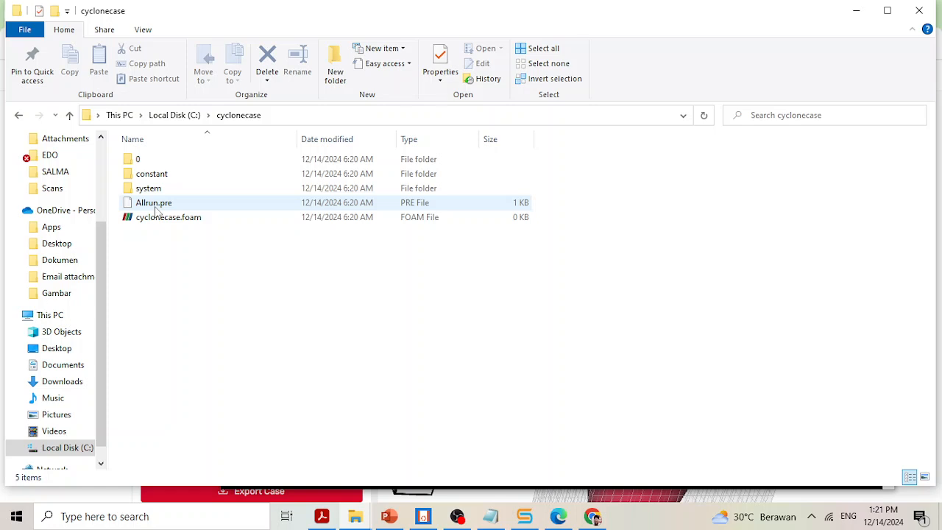
right_click(156, 208)
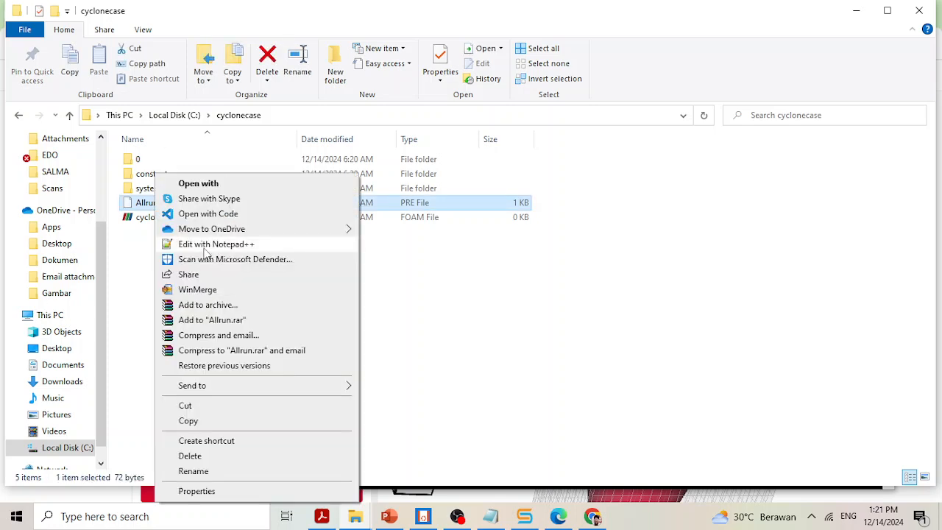
left_click(205, 245)
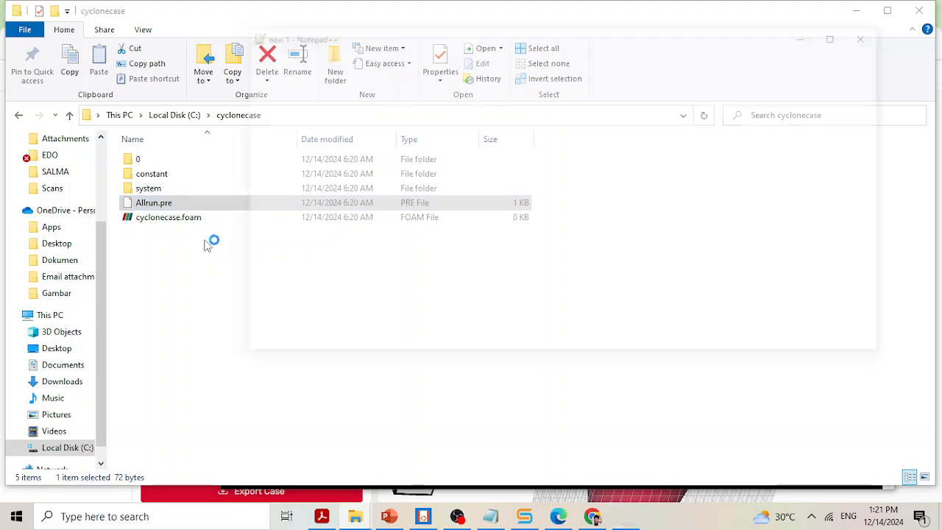
- Review the blockMesh, surfaceFeatureExtract and snappyHexMesh command lines in the Allrun.pre script
left_click_drag(516, 34, 537, 61)
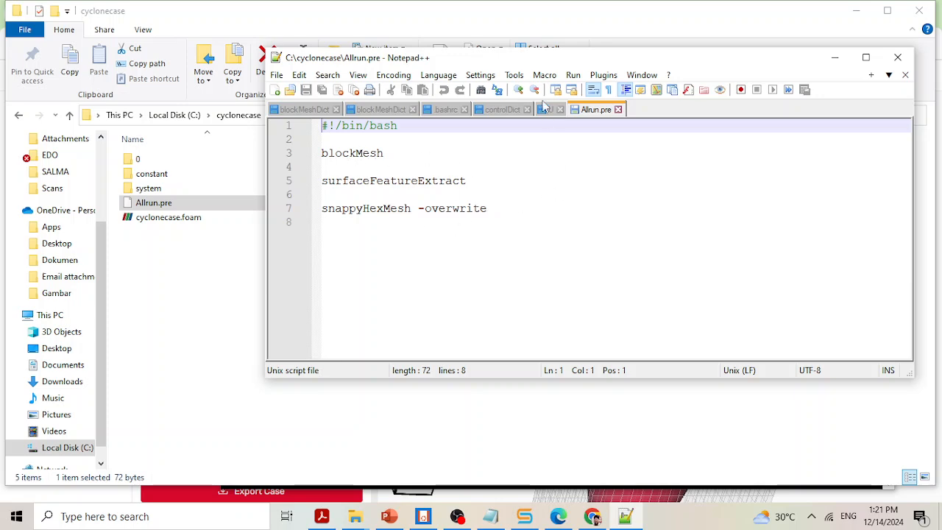
left_click_drag(533, 58, 454, 45)
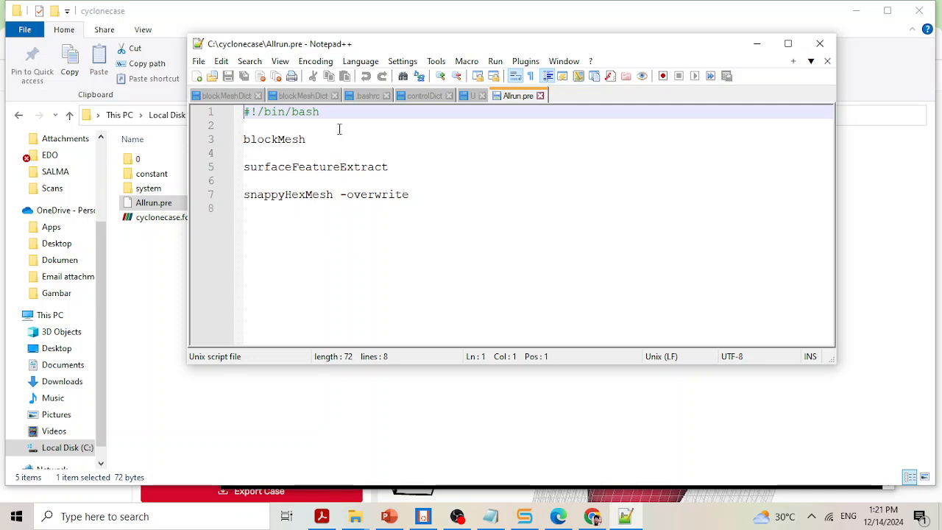
left_click_drag(307, 139, 277, 138)
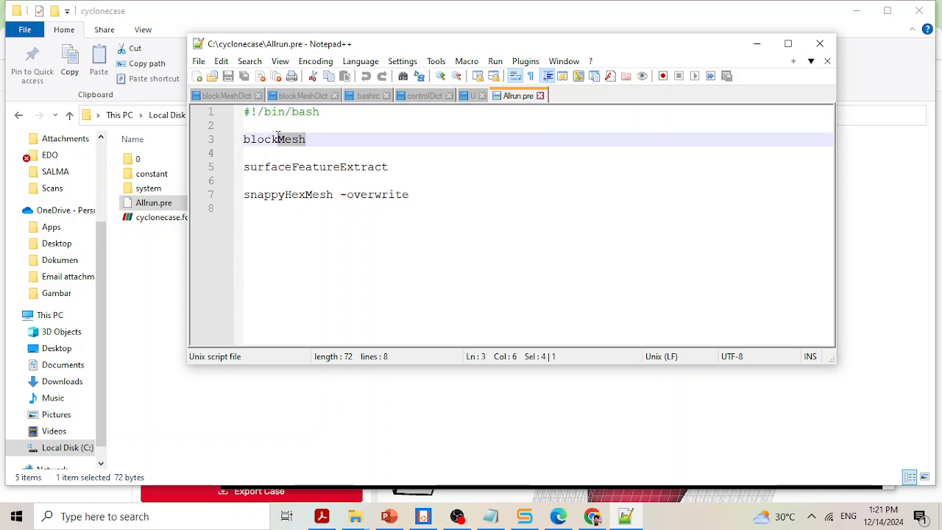
left_click_drag(422, 196, 246, 204)
left_click(284, 234)
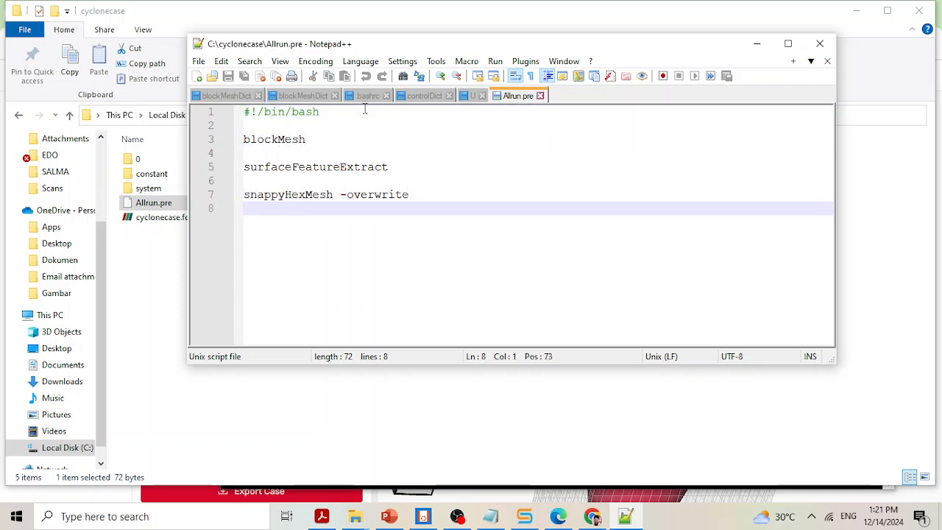
left_click_drag(378, 43, 353, 42)
left_click(351, 193)
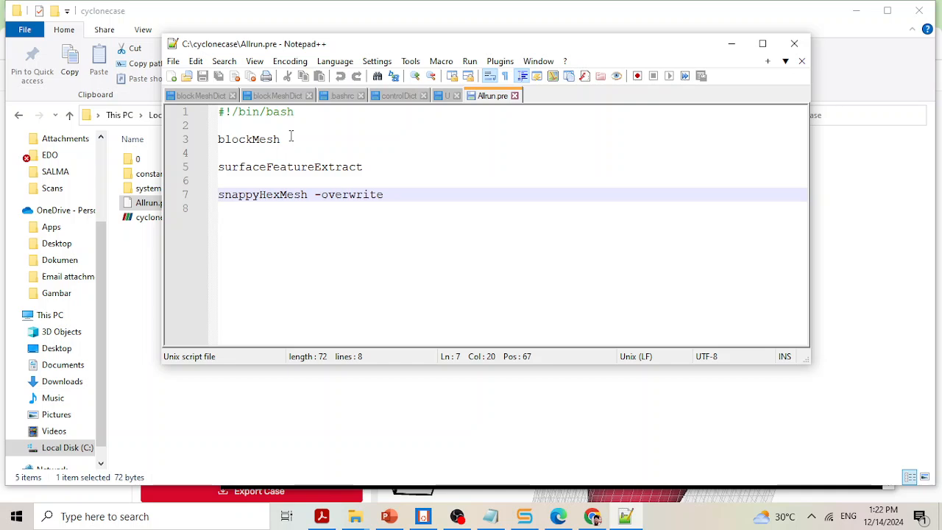
left_click(289, 142)
left_click(276, 149)
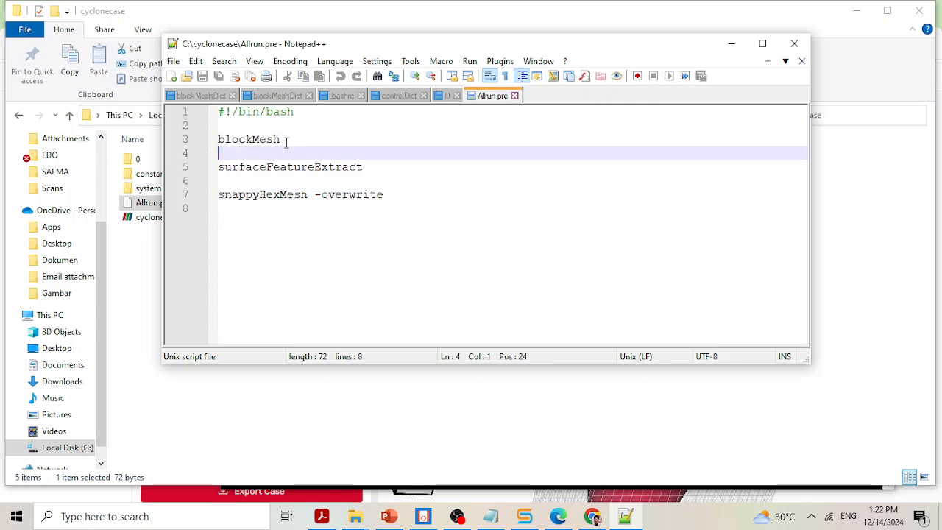
- Copy the blockMesh command from Allrun.pre and run it in the Linux terminal inside the cyclonecase directory
left_click_drag(287, 142, 206, 143)
key("ctrl+c")
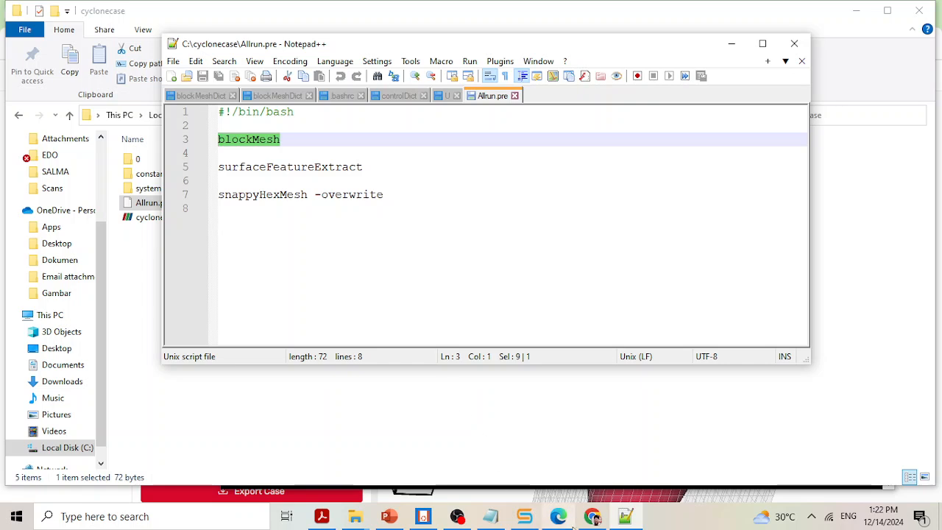
left_click(424, 516)
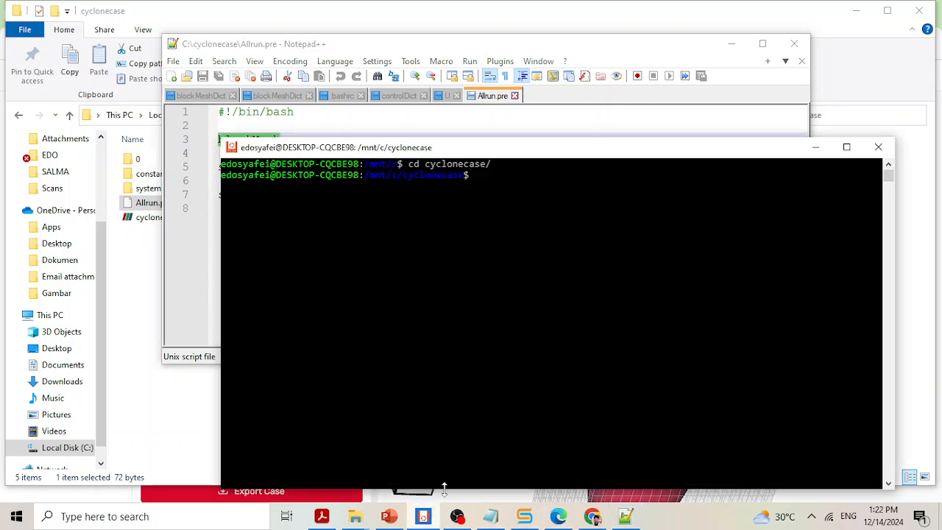
right_click(493, 189)
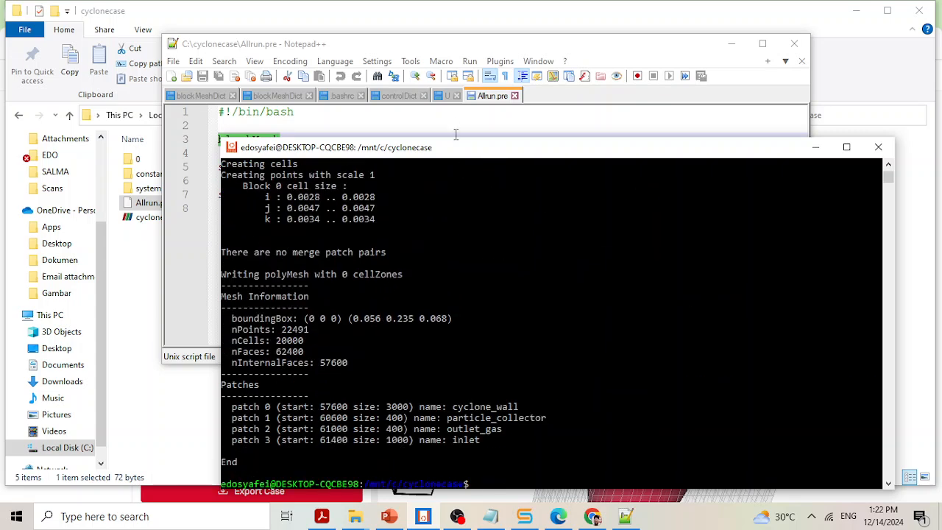
- Copy the surfaceFeatureExtract command from Allrun.pre and run it in the terminal
left_click(468, 50)
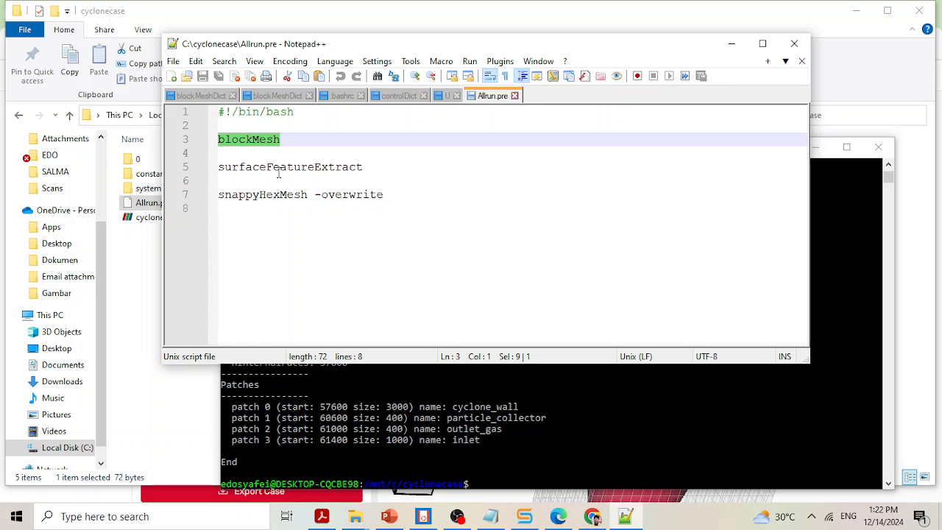
left_click_drag(372, 168, 207, 171)
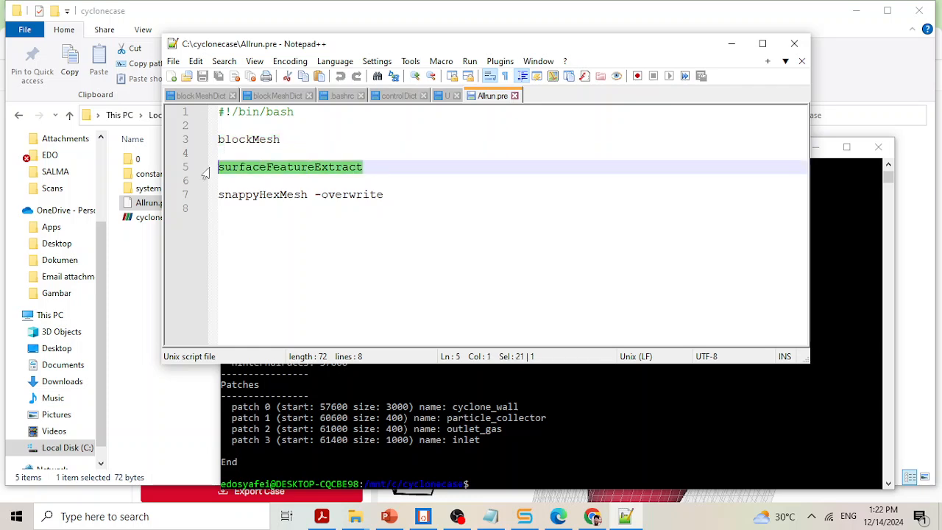
right_click(227, 169)
left_click(260, 190)
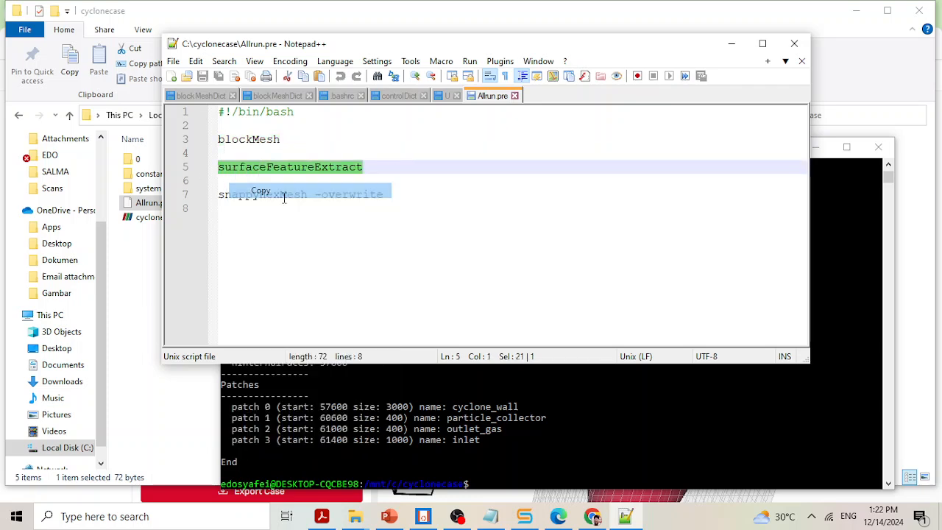
left_click(431, 405)
left_click_drag(548, 158, 548, 83)
right_click(563, 237)
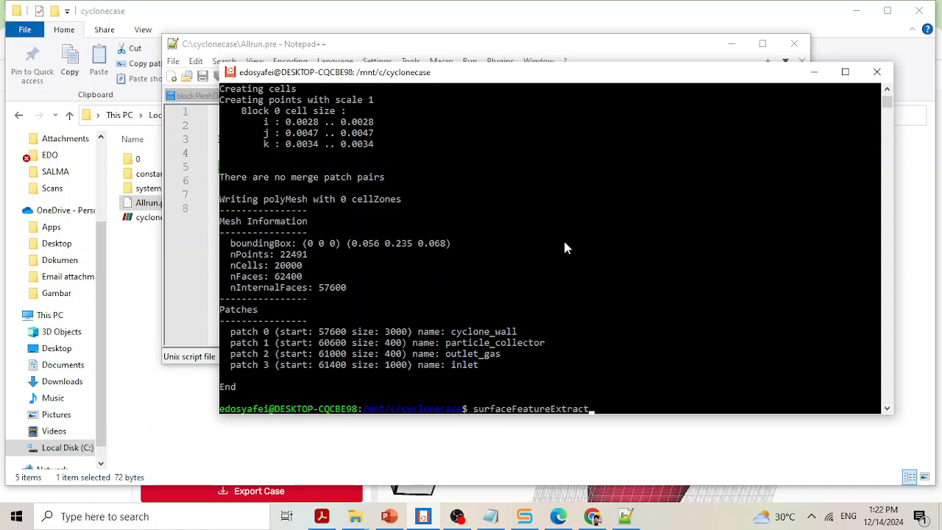
key("Return")
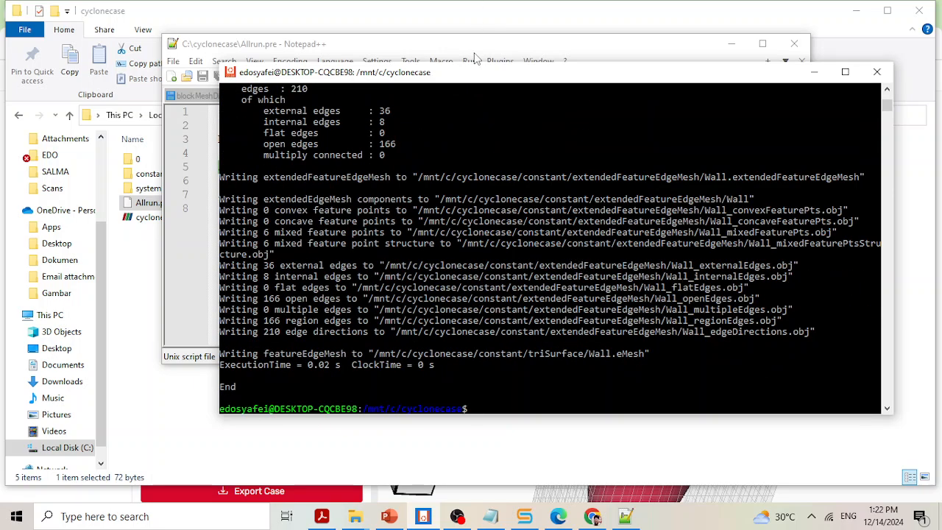
- Copy the snappyHexMesh -overwrite command from Allrun.pre and run it in the terminal
left_click(476, 59)
left_click(292, 209)
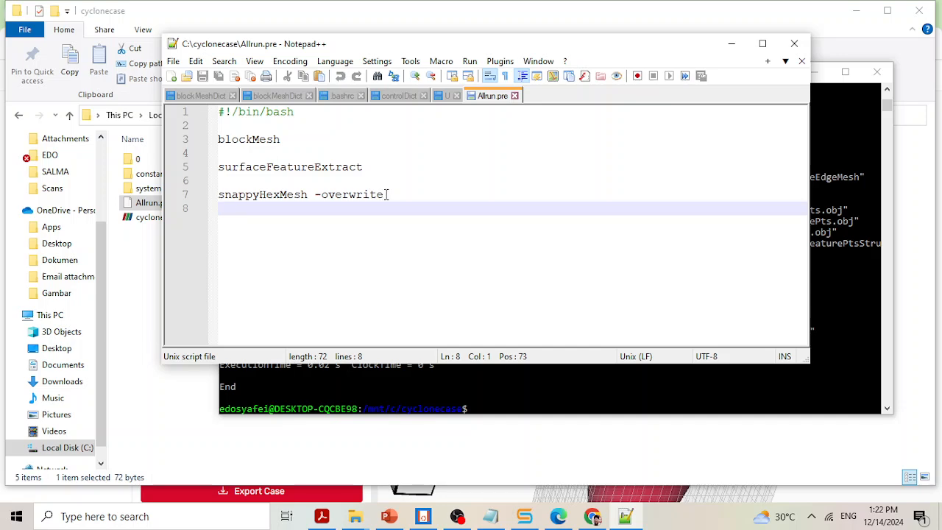
left_click_drag(384, 195, 216, 194)
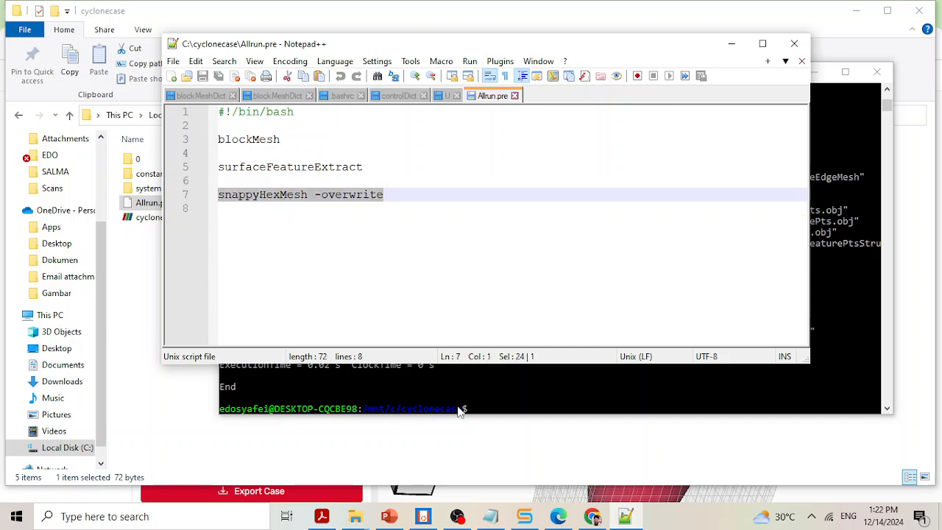
left_click(496, 404)
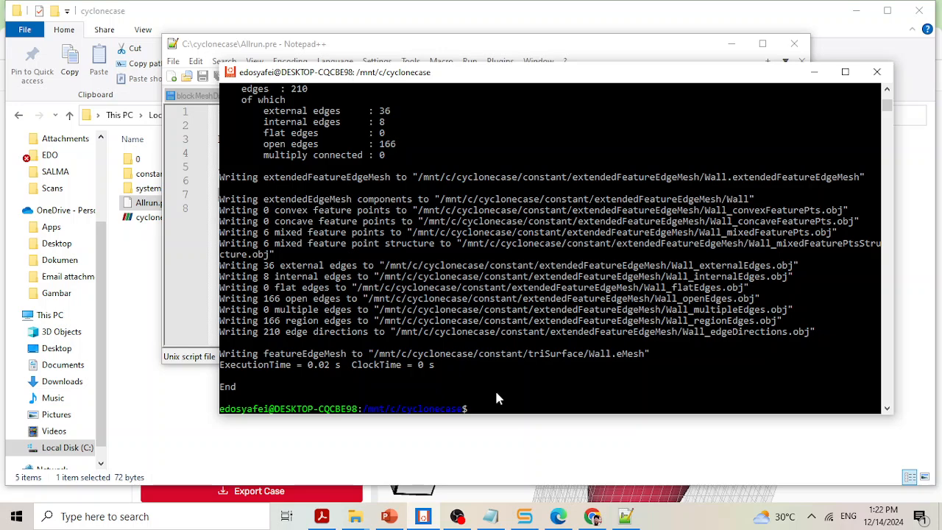
right_click(496, 398)
key("Return")
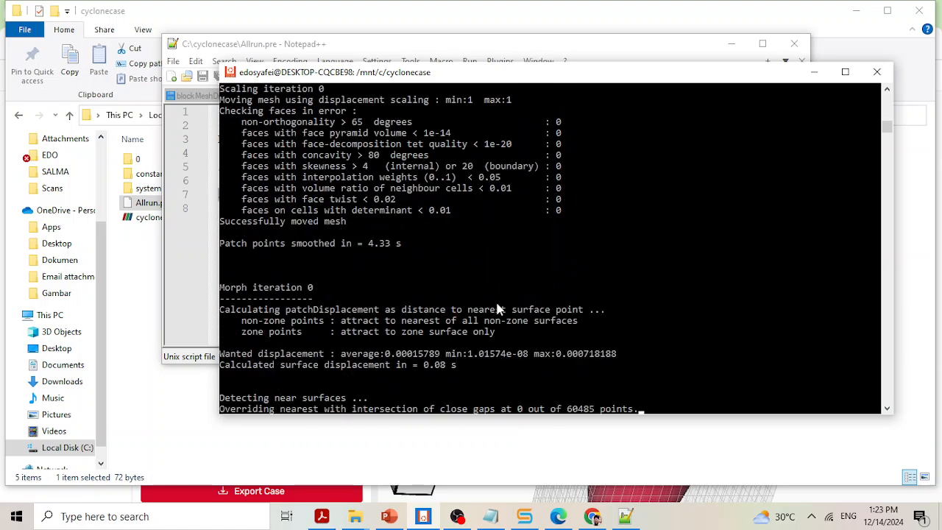
left_click(457, 516)
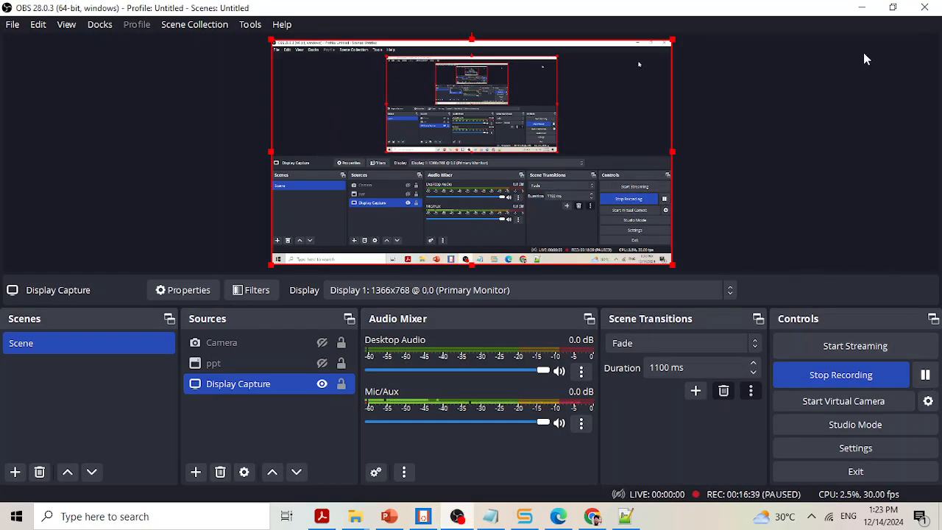
left_click(862, 7)
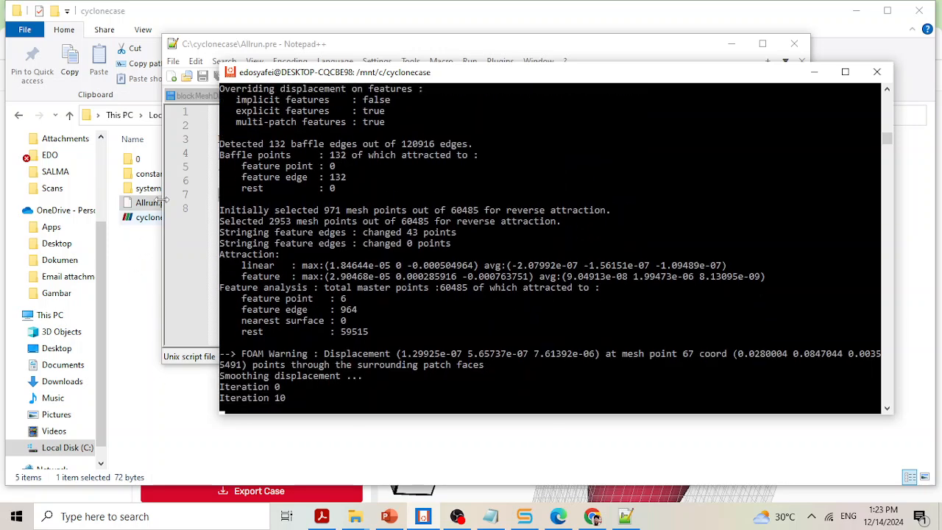
- Open cyclonecase.foam from the case folder in ParaView, dismiss the welcome window and load the case with its default properties
left_click(141, 238)
double_click(156, 219)
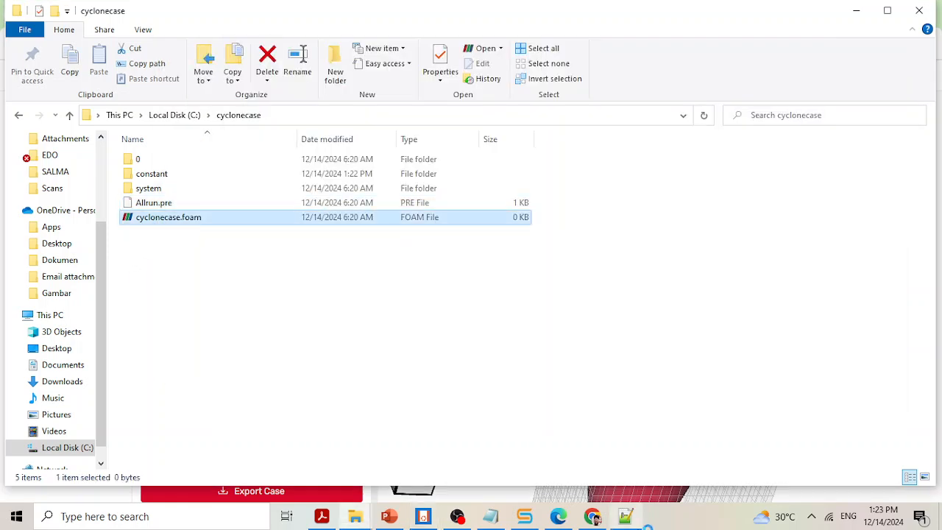
left_click(424, 516)
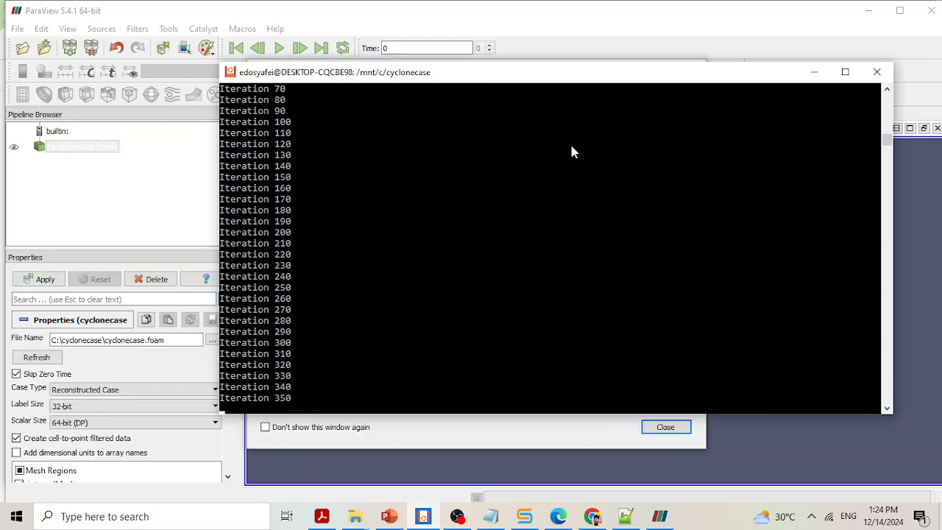
left_click_drag(564, 79, 621, 30)
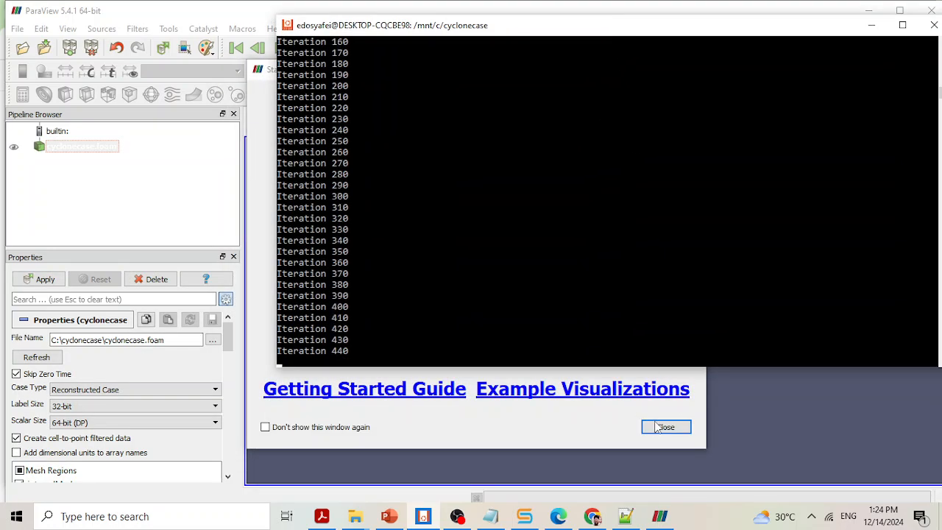
left_click(659, 427)
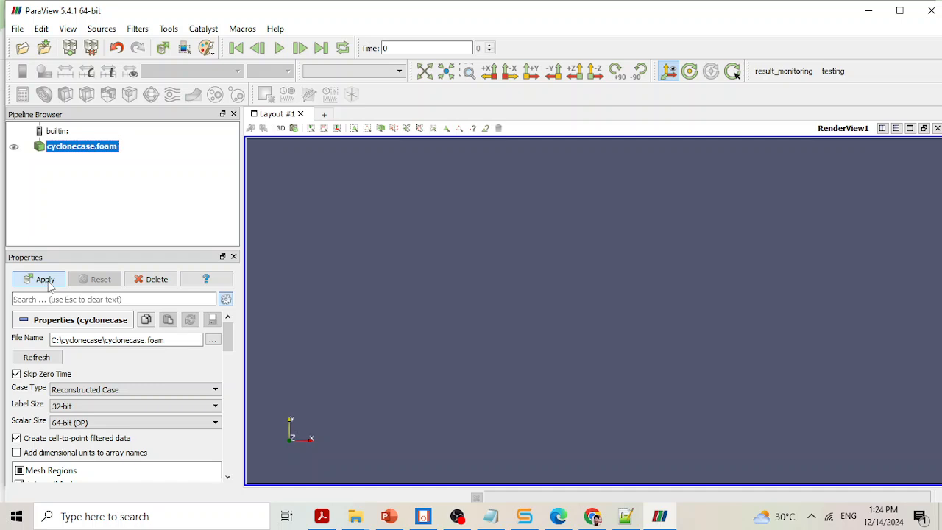
left_click(59, 282)
- Set the cyclone mesh representation to Surface With Edges
left_click_drag(571, 259, 432, 139)
scroll(634, 260, "up", 4)
left_click(404, 71)
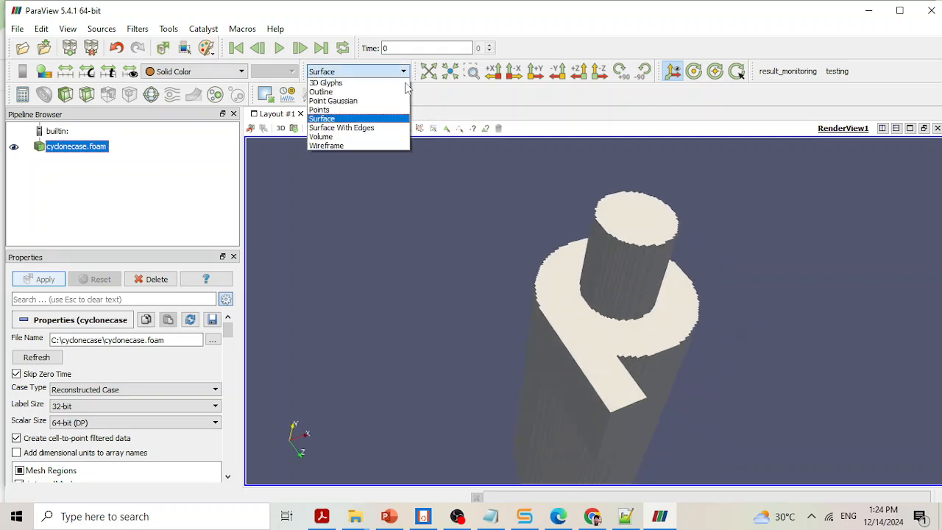
left_click(402, 128)
- Examine the mesh cells around the cyclone's inlet, top face and gas outlet tube from several angles
left_click_drag(463, 191, 600, 246)
scroll(564, 280, "up", 6)
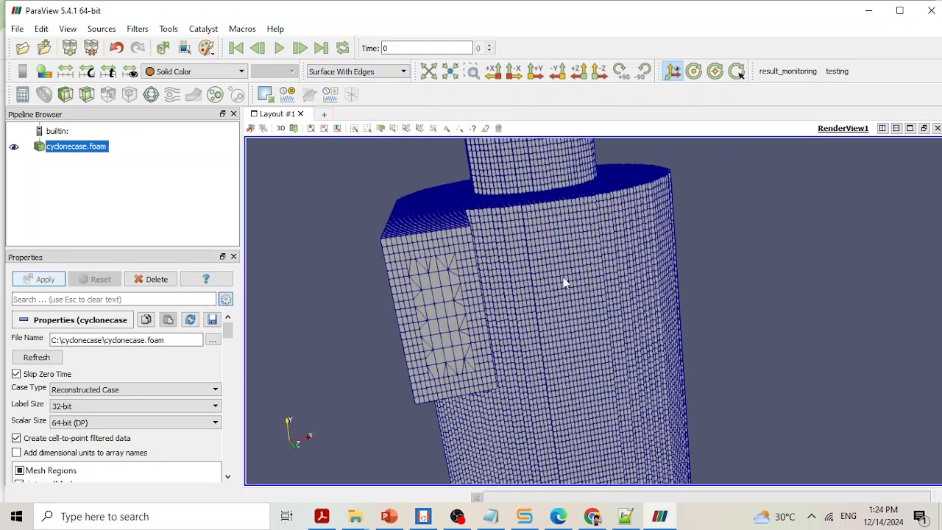
scroll(501, 259, "down", 6)
left_click_drag(502, 260, 502, 270)
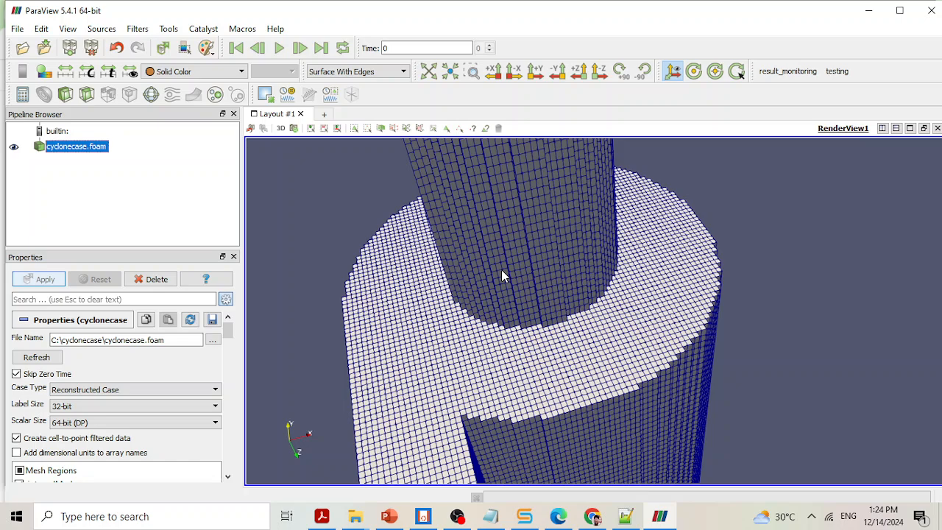
left_click_drag(428, 374, 516, 289)
left_click_drag(582, 376, 547, 351)
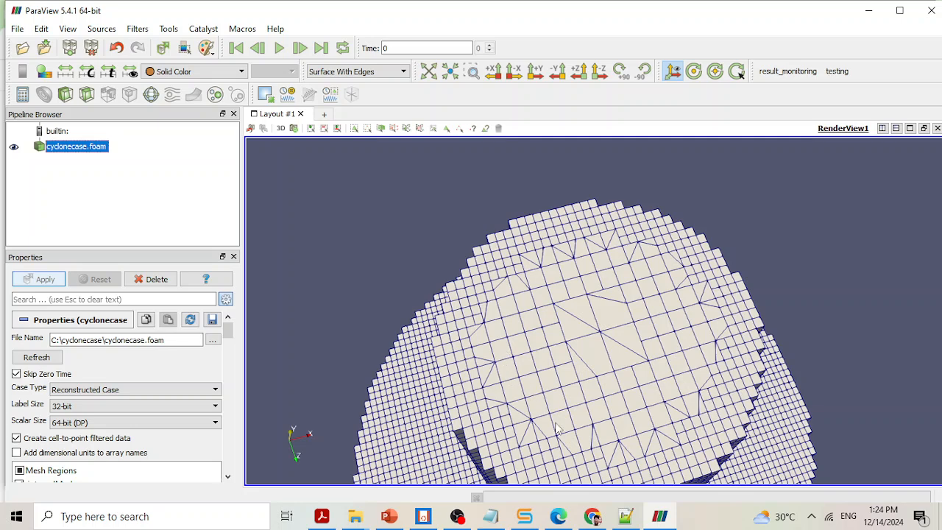
left_click(423, 515)
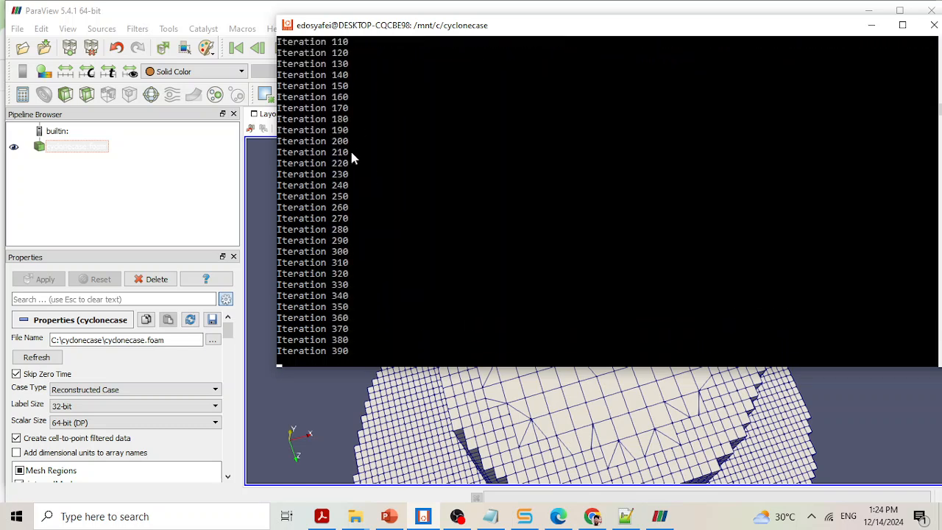
left_click(226, 4)
left_click_drag(499, 317, 507, 273)
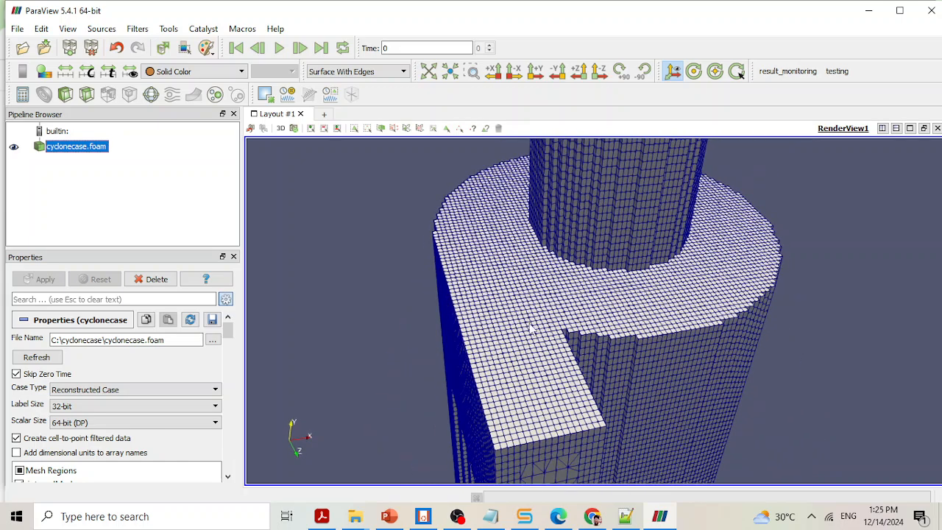
left_click_drag(580, 335, 565, 318)
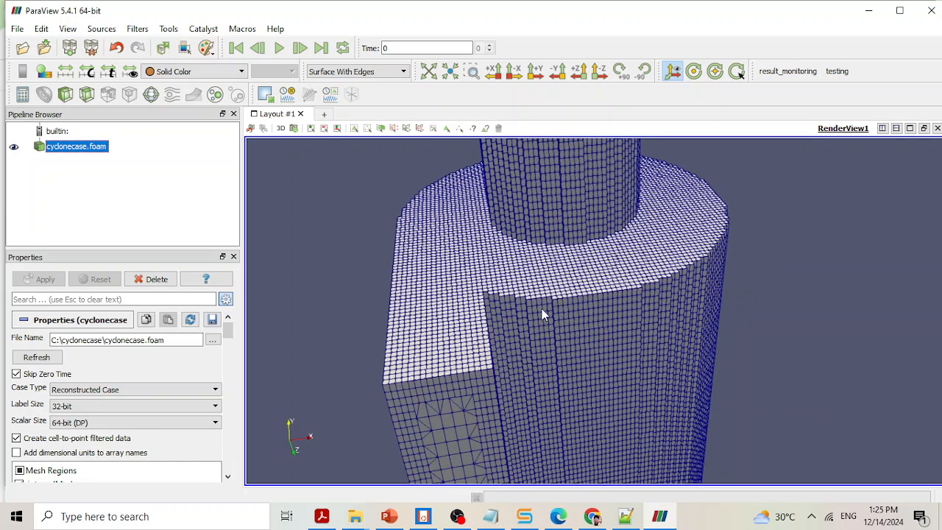
scroll(515, 315, "up", 3)
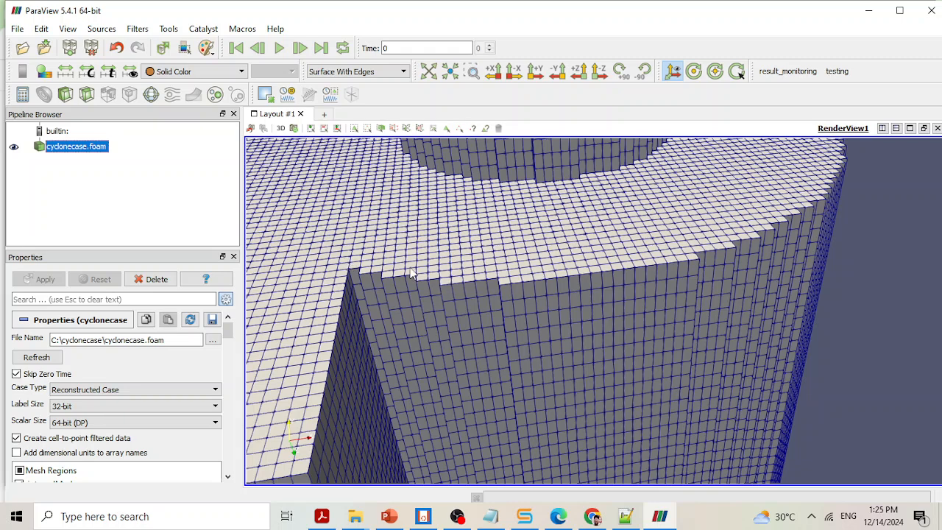
scroll(489, 292, "down", 2)
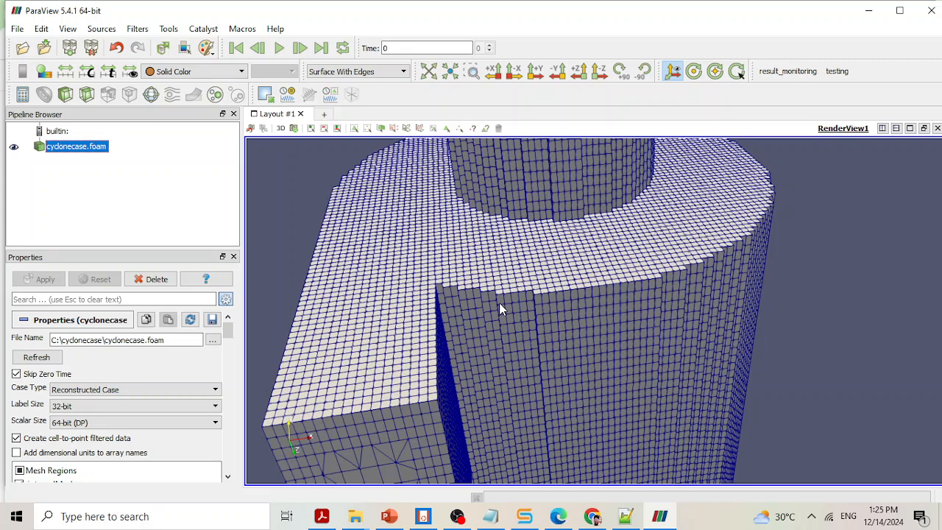
- Switch to the Linux terminal to check the progress of the snappyHexMesh run
mouse_move(424, 519)
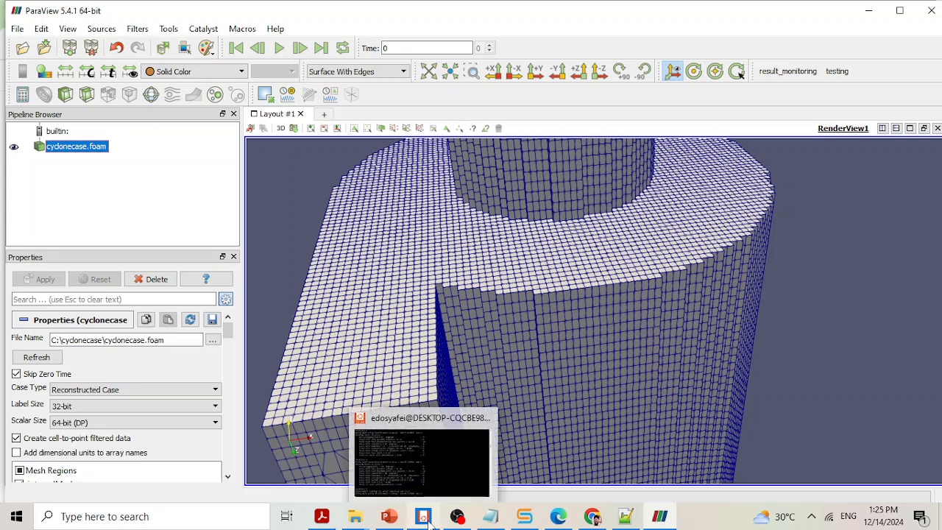
left_click(432, 488)
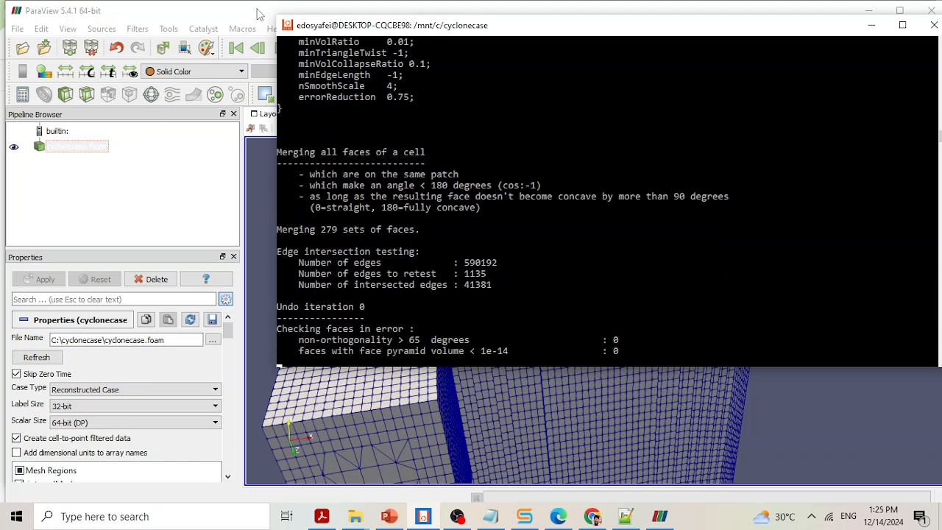
- Switch back to ParaView and reload the cyclonecase.foam files to display the updated mesh
left_click(156, 146)
right_click(68, 147)
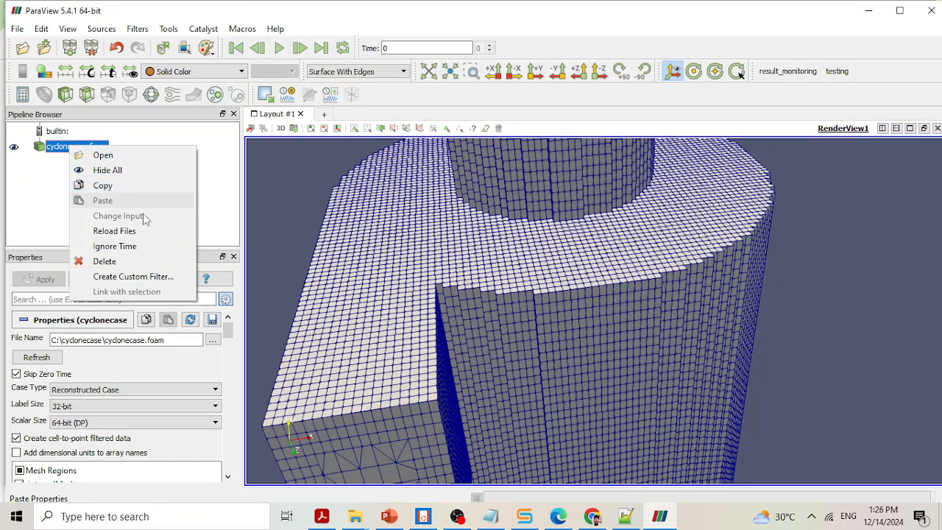
left_click(145, 234)
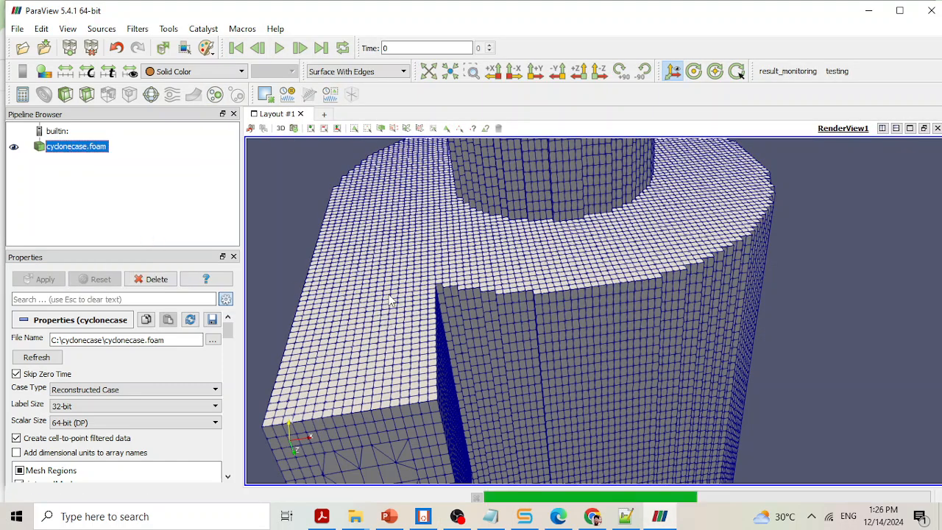
- Examine the snapped mesh along the cyclone's top rim, the inlet corner and the base of the gas outlet tube
scroll(461, 314, "up", 2)
scroll(459, 303, "up", 5)
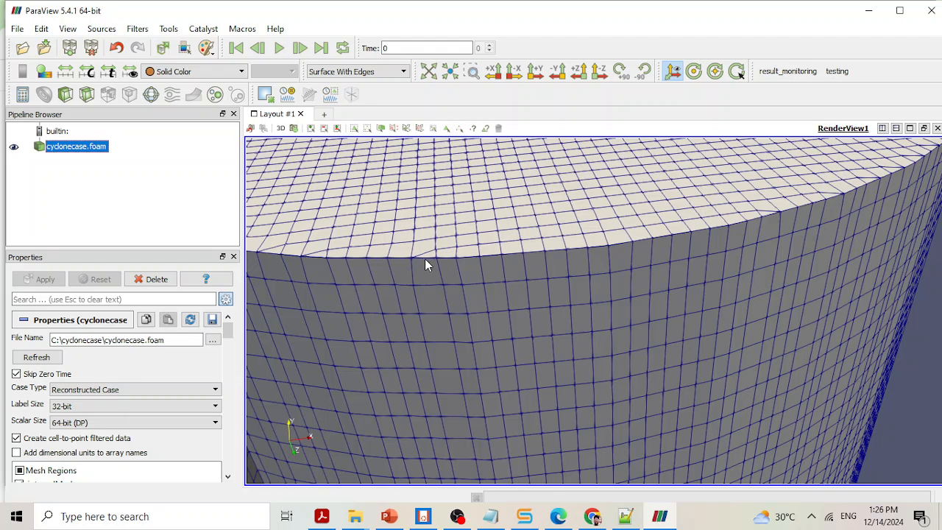
left_click_drag(425, 260, 427, 300)
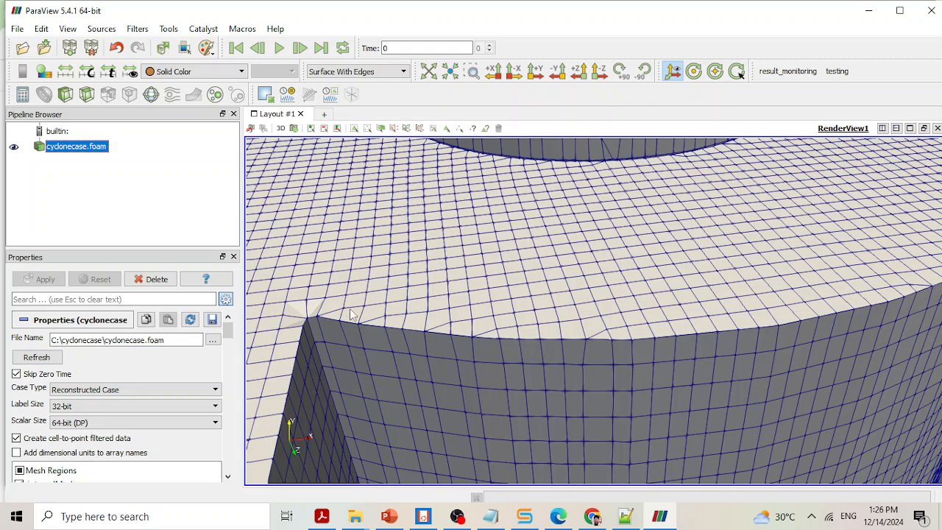
scroll(391, 325, "down", 5)
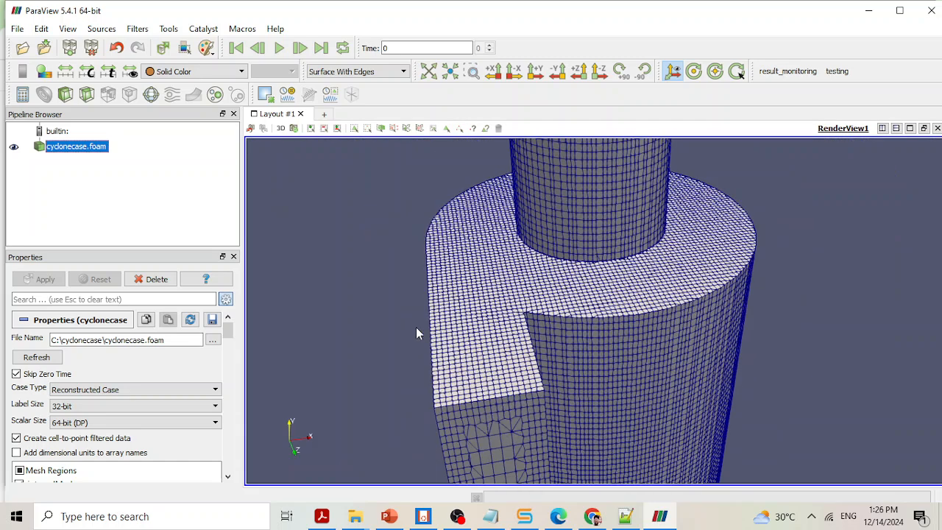
scroll(417, 329, "up", 5)
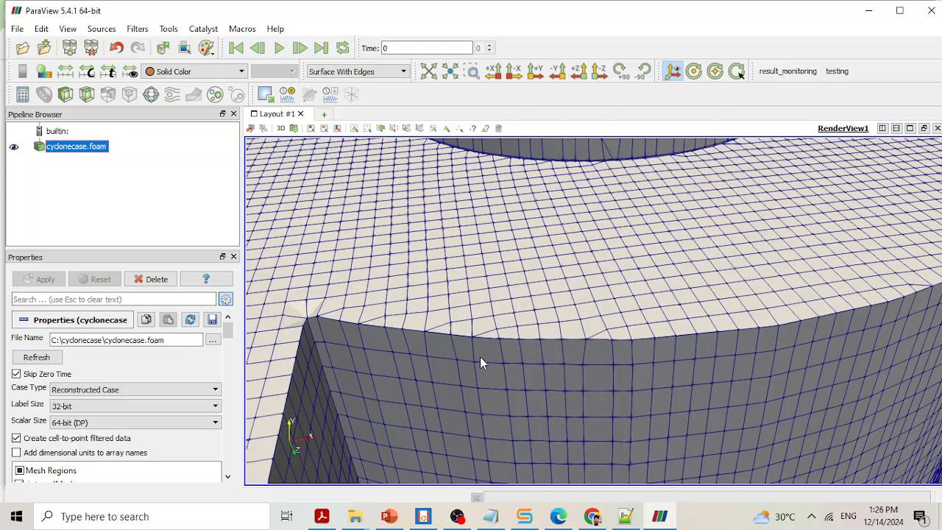
scroll(473, 343, "down", 5)
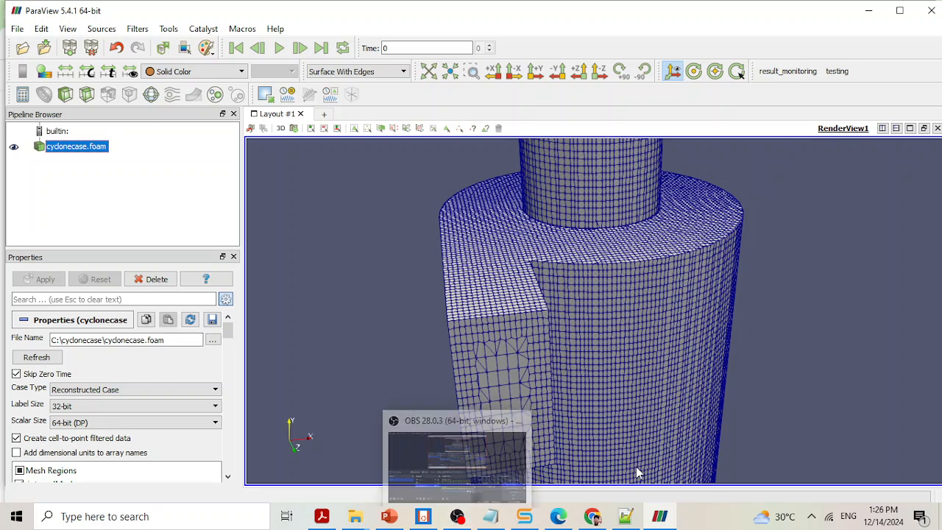
- Check the snappyHexMesh run in the Linux terminal and reload the cyclonecase.foam files in ParaView again
left_click(433, 516)
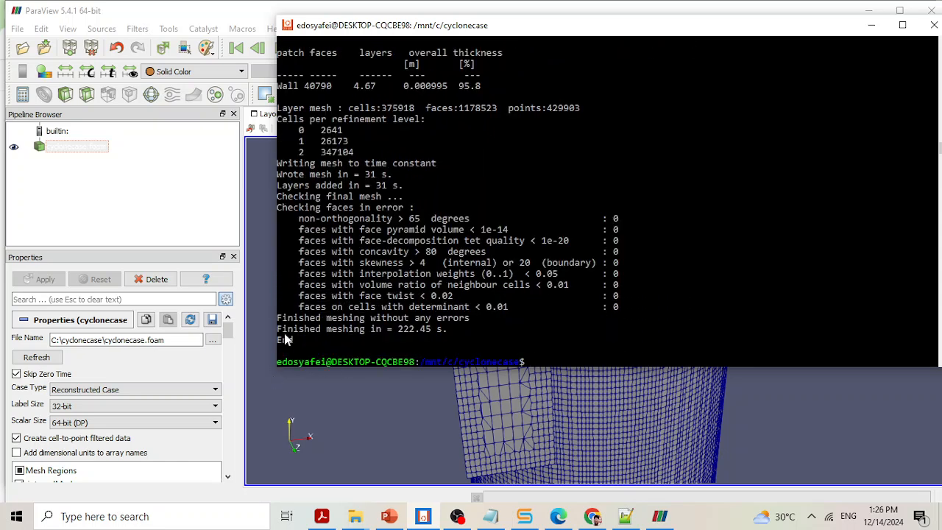
right_click(64, 147)
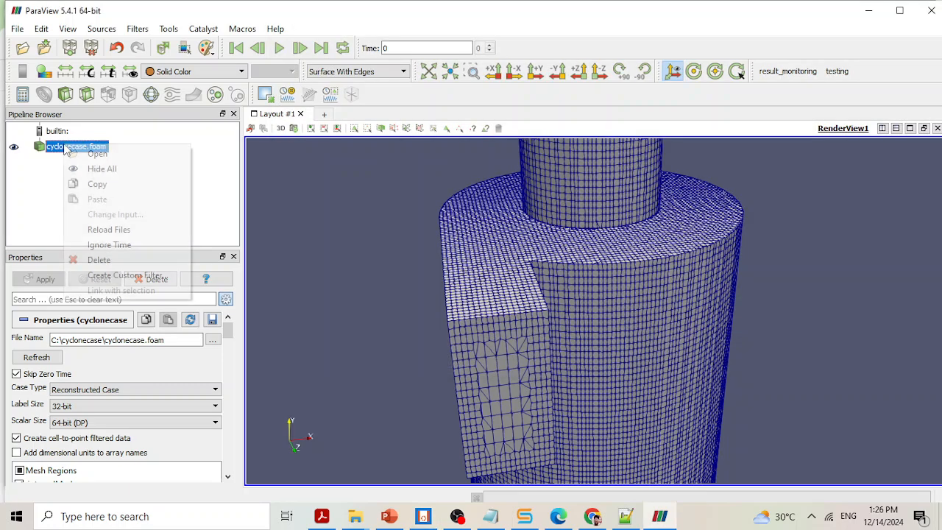
left_click(112, 234)
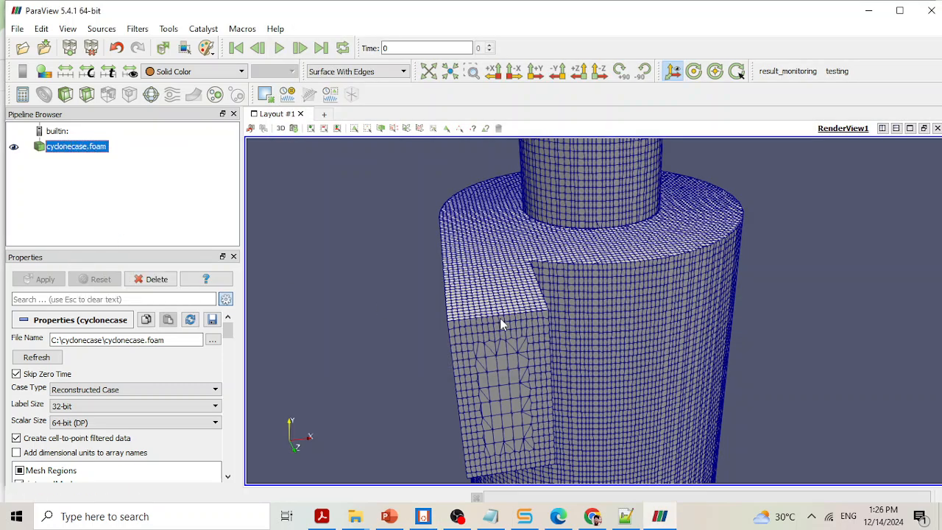
- Examine the wall layer cells on the inlet face and gas outlet, and the cell edges around the cyclone's top face
scroll(545, 276, "up", 5)
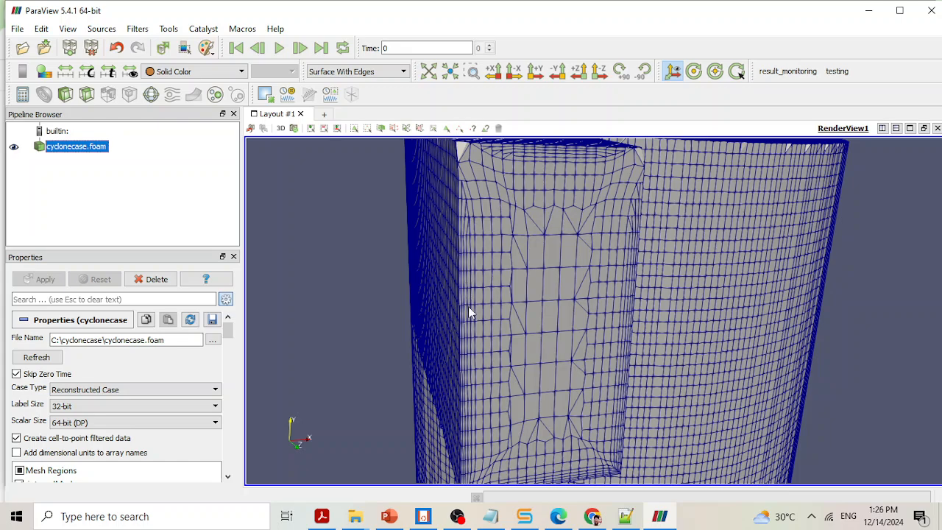
left_click_drag(468, 306, 617, 374)
scroll(467, 283, "down", 5)
scroll(617, 374, "up", 6)
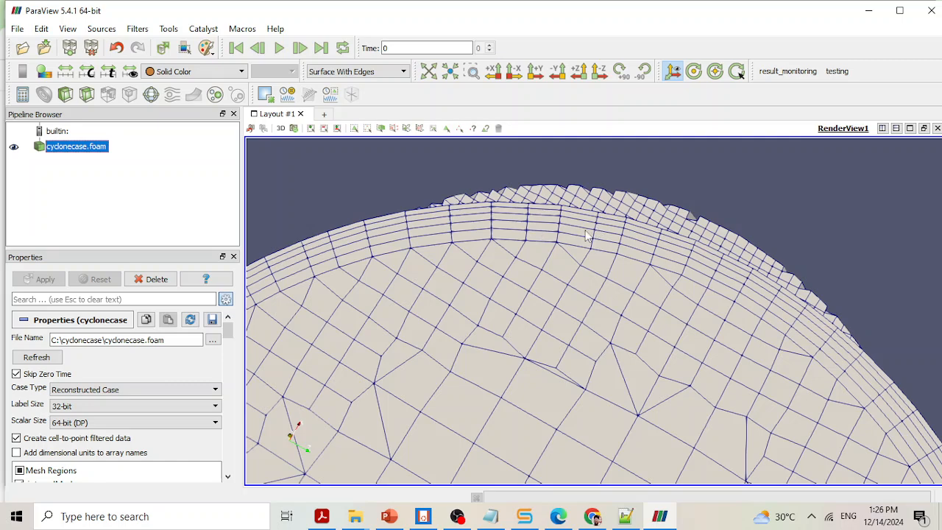
scroll(454, 243, "down", 5)
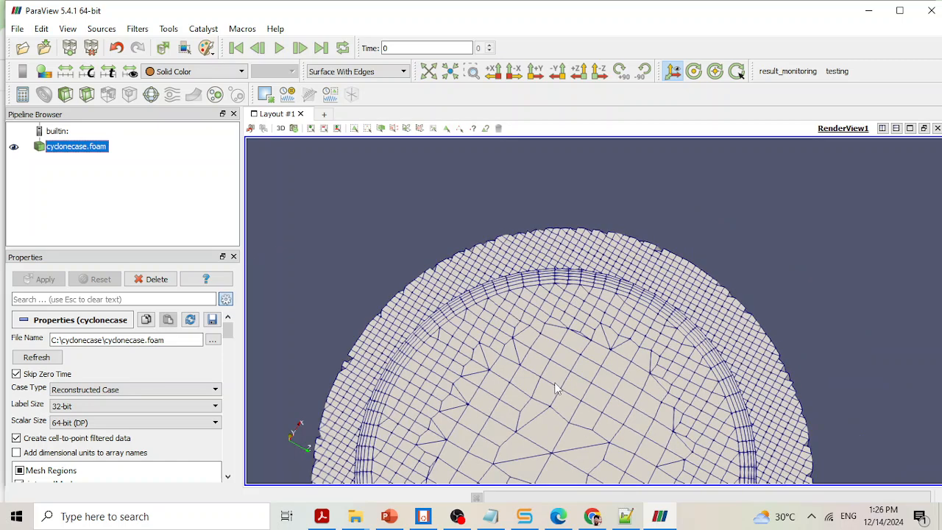
left_click_drag(427, 294, 488, 277)
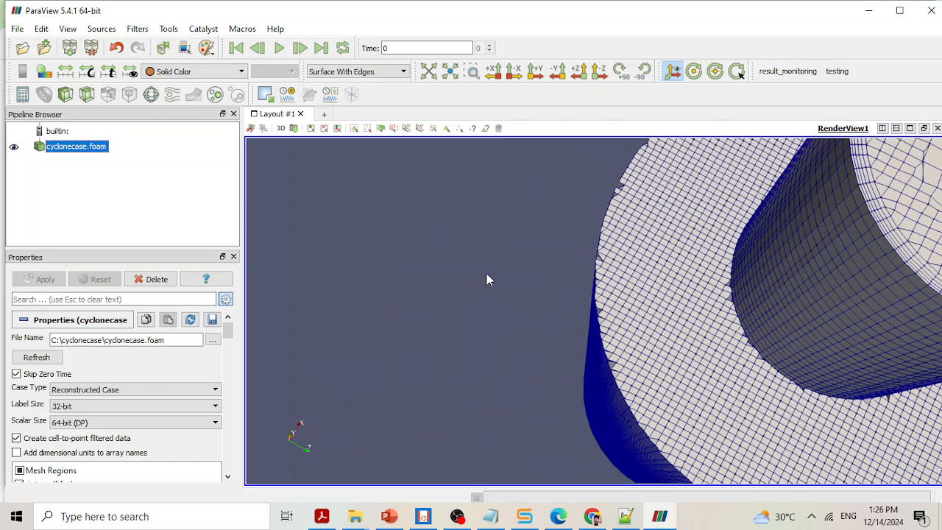
left_click_drag(632, 287, 617, 289)
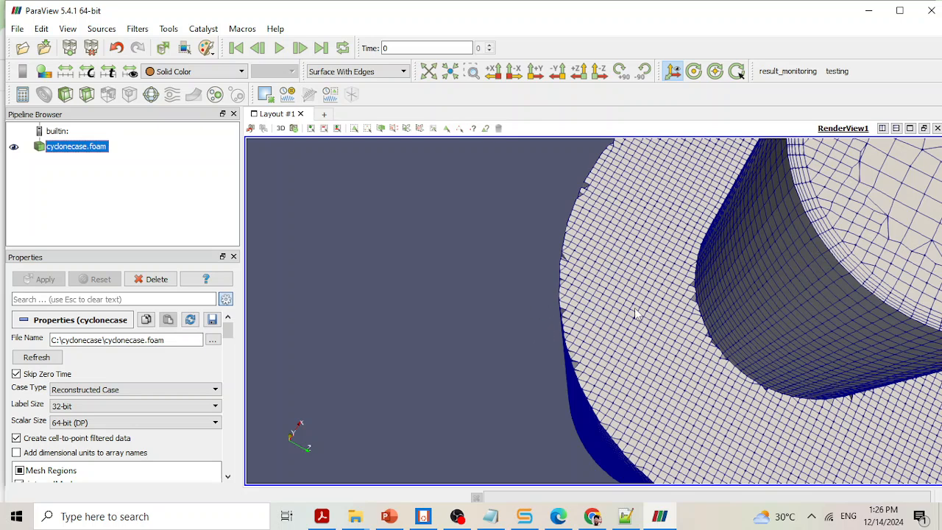
scroll(536, 317, "up", 4)
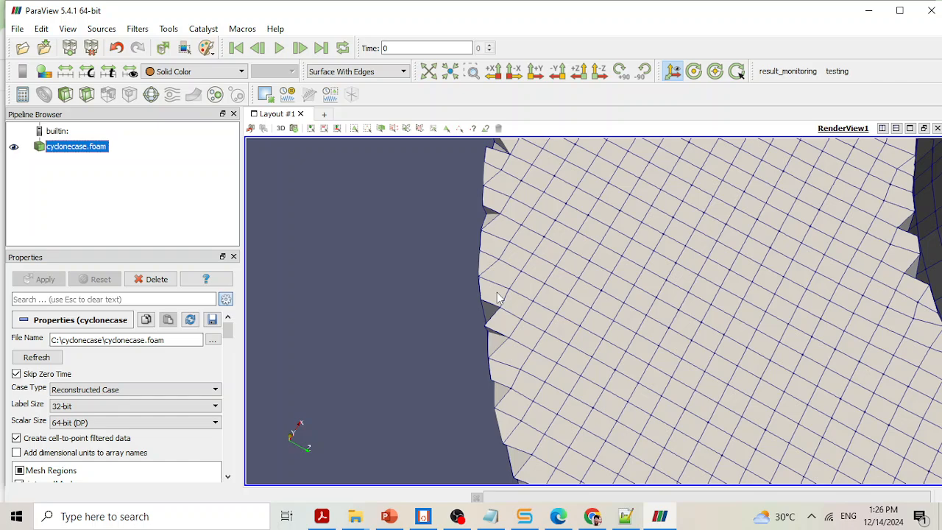
scroll(525, 276, "down", 5)
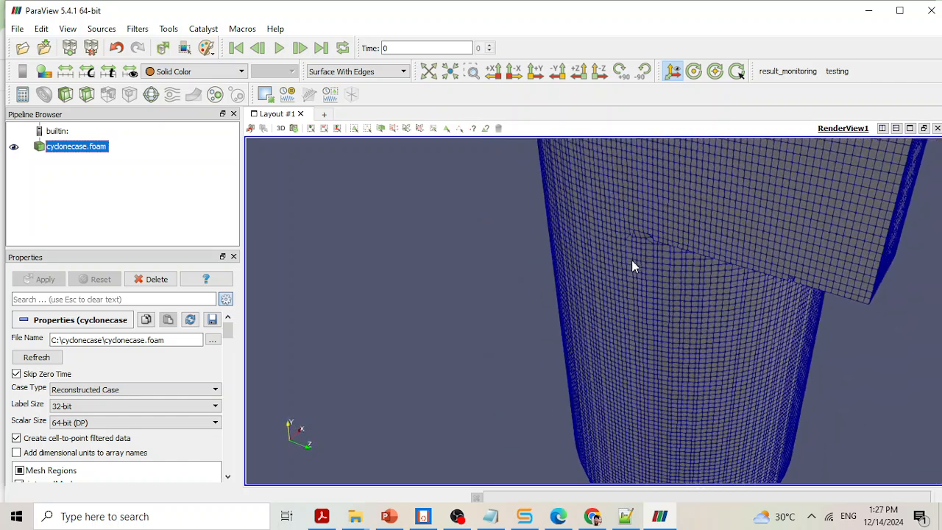
- Inspect the cyclone's body, inlet duct and gas outlet tube from several angles, and review the case's mesh regions list
left_click_drag(740, 223, 692, 320)
scroll(589, 283, "down", 5)
scroll(660, 307, "up", 5)
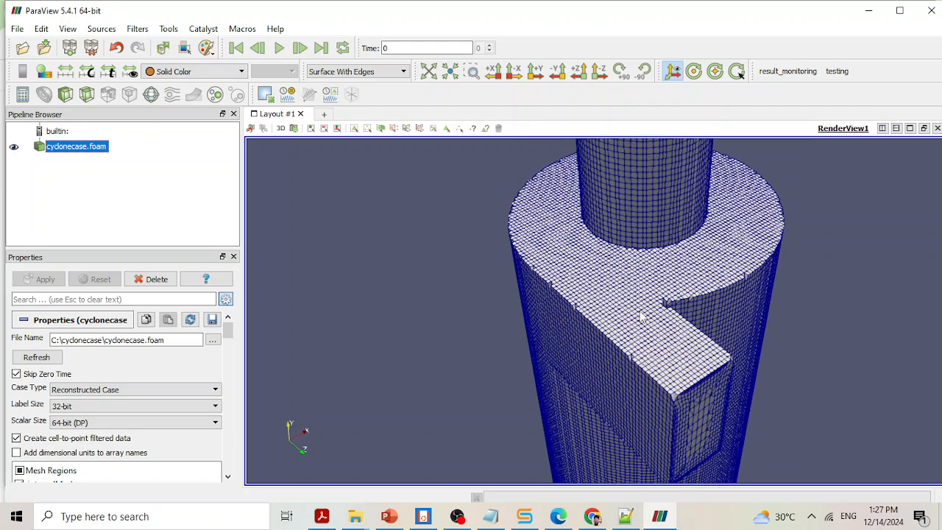
left_click_drag(635, 358, 633, 324)
scroll(230, 340, "down", 3)
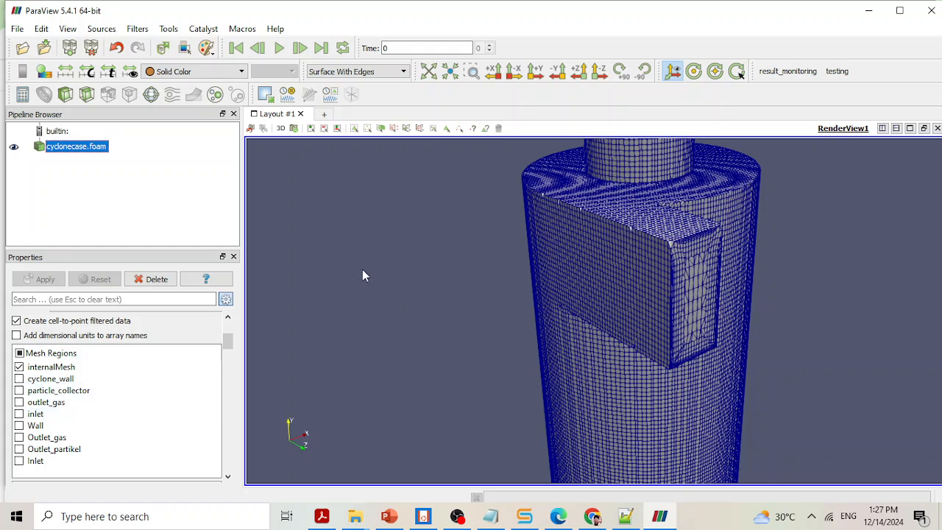
left_click_drag(452, 322, 608, 340)
scroll(584, 310, "down", 4)
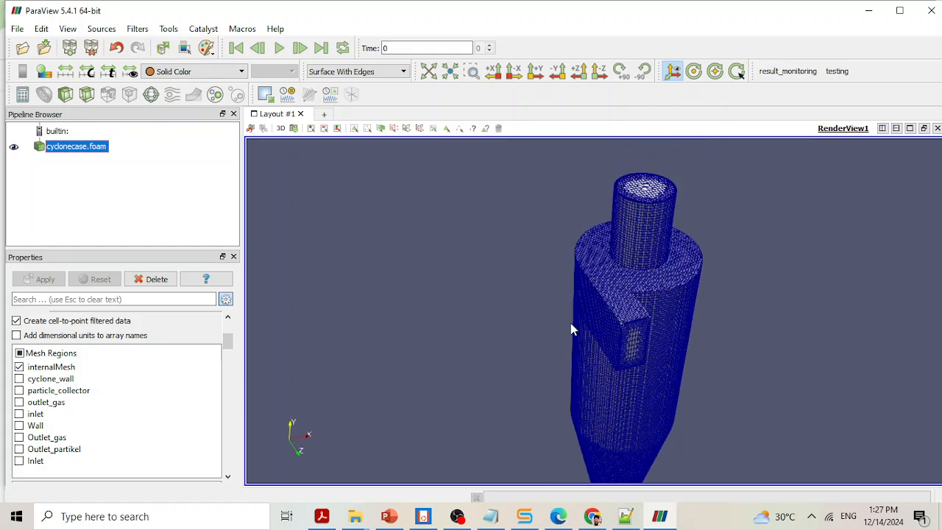
scroll(572, 325, "up", 4)
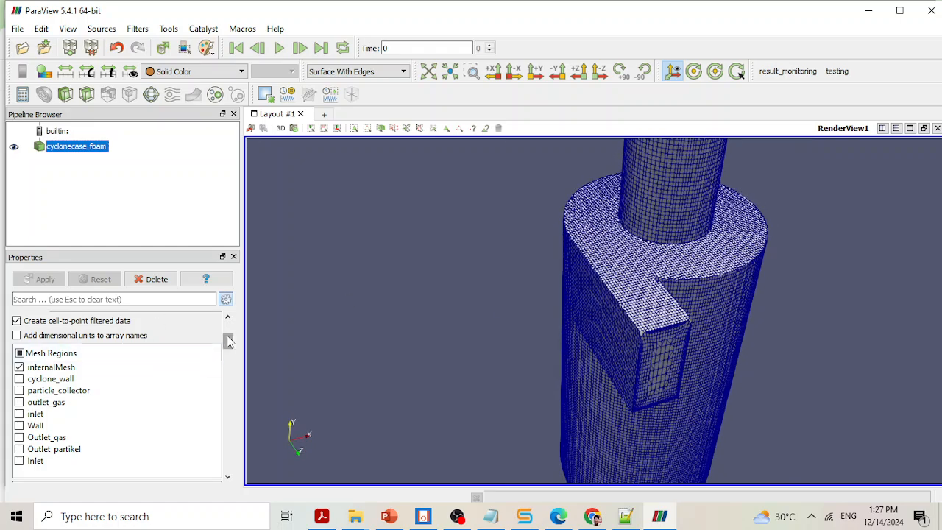
left_click_drag(228, 340, 229, 318)
scroll(673, 257, "up", 5)
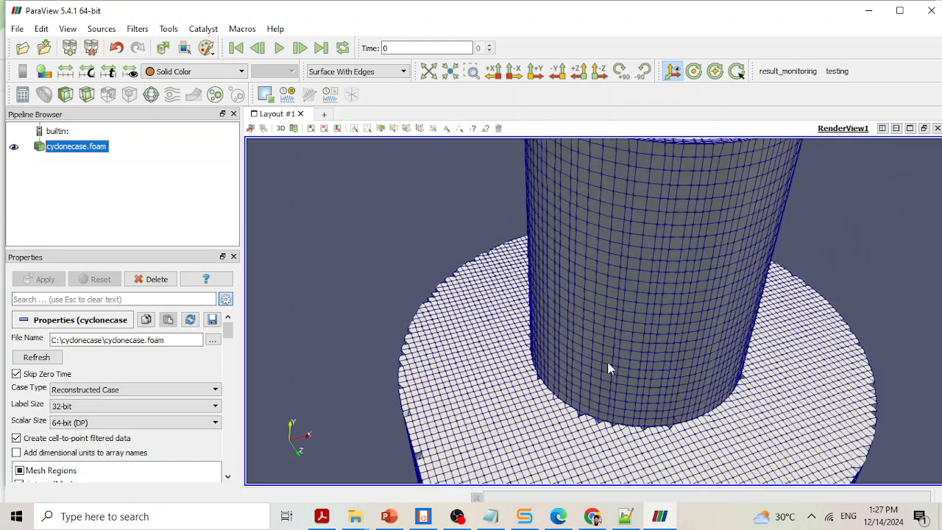
scroll(638, 372, "down", 6)
left_click_drag(640, 373, 648, 368)
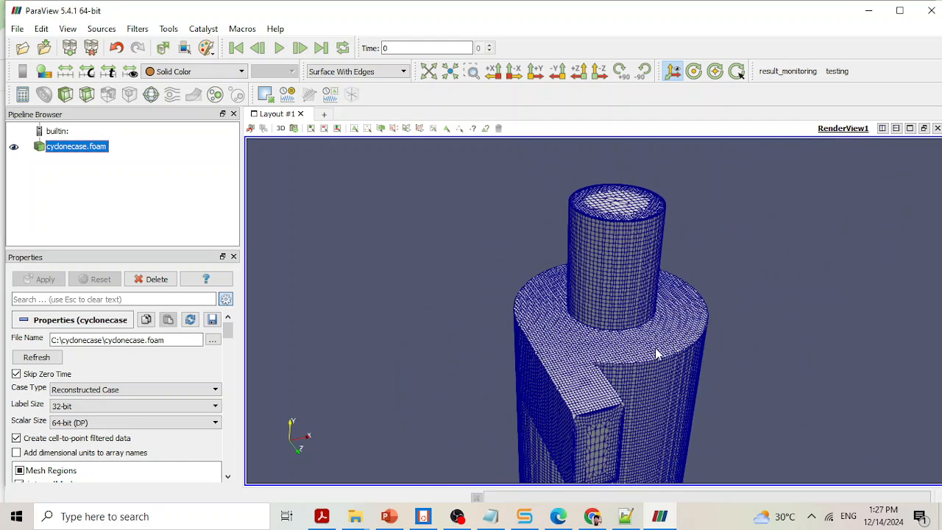